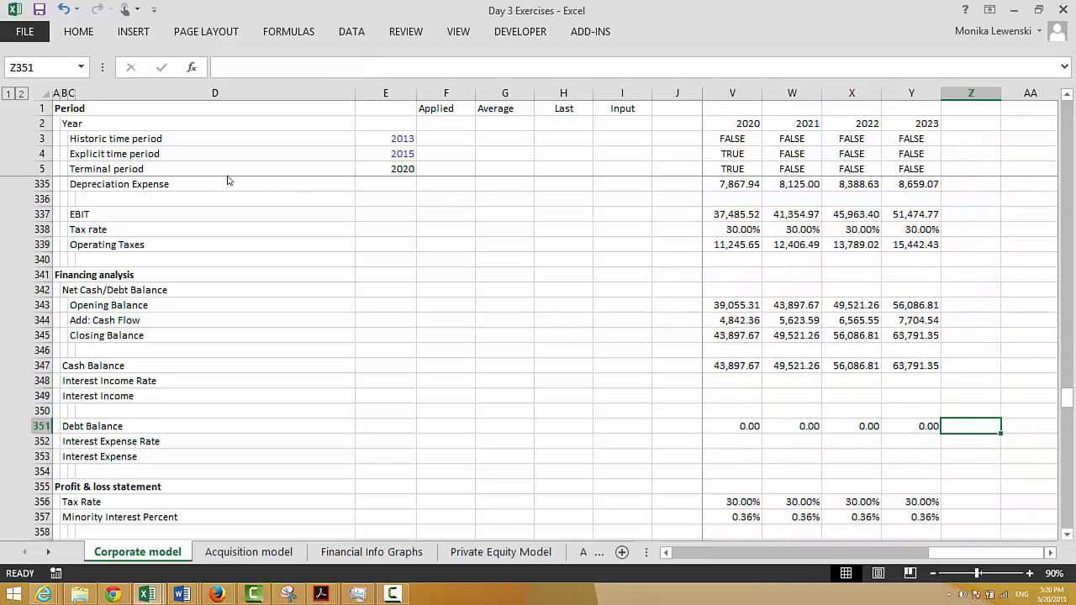
Step: Review the debt balance row in the financing analysis from the forecast years back to the historic years
{"action": "key", "text": "Left"}
{"action": "key", "text": "Left"}
{"action": "key", "text": "Left"}
{"action": "key", "text": "Left"}
{"action": "key", "text": "Left"}
{"action": "key", "text": "Left"}
{"action": "key", "text": "Left"}
{"action": "key", "text": "Left"}
{"action": "key", "text": "Left"}
{"action": "key", "text": "Left"}
{"action": "key", "text": "Left"}
{"action": "key", "text": "Left"}
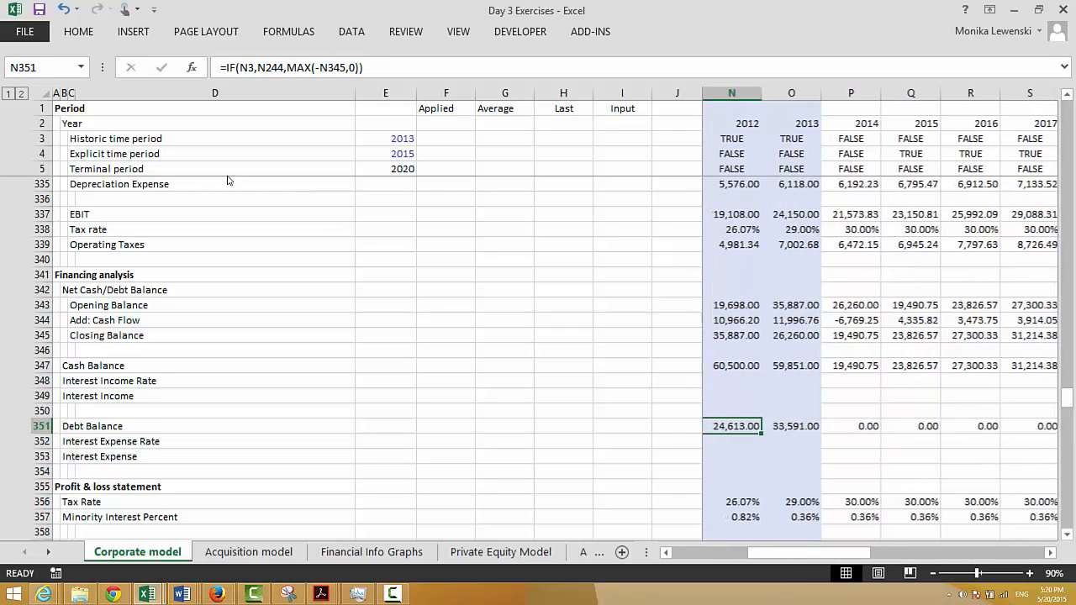
Step: Examine the profit and loss statement and the first part of the cash flow statement below the financing analysis
{"action": "key", "text": "Right"}
{"action": "key", "text": "Down"}
{"action": "key", "text": "Down"}
{"action": "key", "text": "Down"}
{"action": "key", "text": "Down"}
{"action": "key", "text": "Down"}
{"action": "key", "text": "Down"}
{"action": "key", "text": "Down"}
{"action": "key", "text": "Down"}
{"action": "key", "text": "Down"}
{"action": "key", "text": "Down"}
{"action": "key", "text": "Down"}
{"action": "key", "text": "Down"}
{"action": "key", "text": "Down"}
{"action": "key", "text": "Down"}
{"action": "key", "text": "Down"}
{"action": "key", "text": "Down"}
{"action": "key", "text": "Down"}
{"action": "key", "text": "Down"}
{"action": "key", "text": "Down"}
{"action": "key", "text": "Down"}
{"action": "key", "text": "Down"}
{"action": "key", "text": "Down"}
{"action": "key", "text": "Down"}
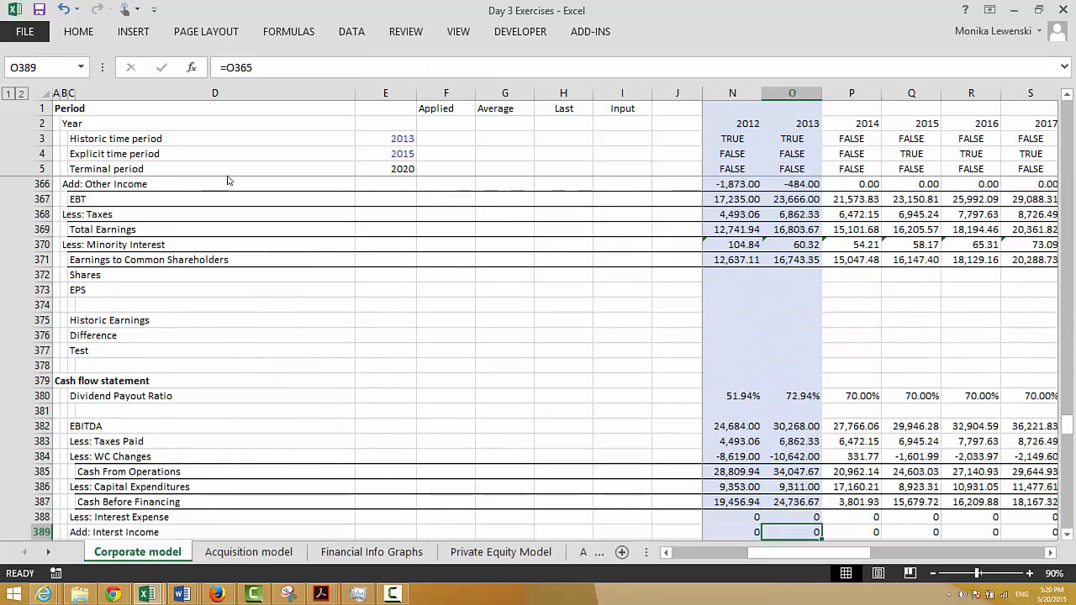
Step: Examine the balance sheet's assets and liabilities down to the financial ratios section
{"action": "key", "text": "Down"}
{"action": "key", "text": "Down"}
{"action": "key", "text": "Down"}
{"action": "key", "text": "Down"}
{"action": "key", "text": "Down"}
{"action": "key", "text": "Down"}
{"action": "key", "text": "Down"}
{"action": "key", "text": "Down"}
{"action": "key", "text": "Down"}
{"action": "key", "text": "Down"}
{"action": "key", "text": "Down"}
{"action": "key", "text": "Down"}
{"action": "key", "text": "Down"}
{"action": "key", "text": "Down"}
{"action": "key", "text": "Down"}
{"action": "key", "text": "Down"}
{"action": "key", "text": "Down"}
{"action": "key", "text": "Down"}
{"action": "key", "text": "Down"}
{"action": "key", "text": "Down"}
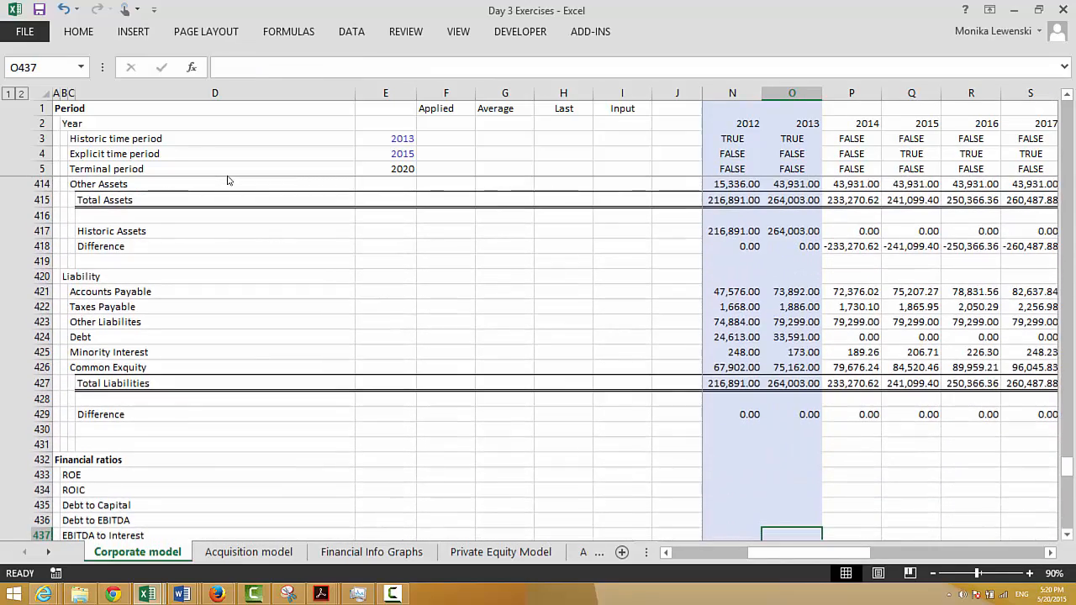
Step: Look across the balance sheet and financial ratios rows past the last forecast year and back to the row labels
{"action": "key", "text": "Right"}
{"action": "key", "text": "Right"}
{"action": "key", "text": "Right"}
{"action": "key", "text": "Right"}
{"action": "key", "text": "Right"}
{"action": "key", "text": "Right"}
{"action": "key", "text": "Right"}
{"action": "key", "text": "Right"}
{"action": "key", "text": "Right"}
{"action": "key", "text": "Right"}
{"action": "key", "text": "Right"}
{"action": "key", "text": "Right"}
{"action": "key", "text": "Right"}
{"action": "key", "text": "Right"}
{"action": "key", "text": "Right"}
{"action": "key", "text": "Right"}
{"action": "key", "text": "Right"}
{"action": "key", "text": "Right"}
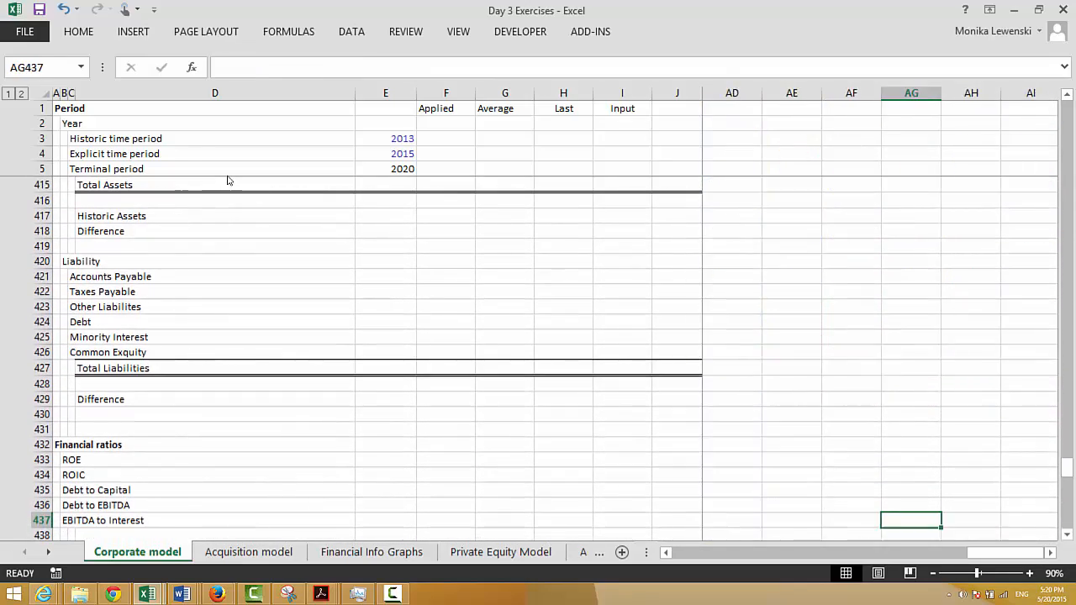
{"action": "key", "text": "Left"}
{"action": "key", "text": "Left"}
{"action": "key", "text": "Left"}
{"action": "key", "text": "Left"}
{"action": "key", "text": "Left"}
{"action": "key", "text": "Left"}
{"action": "key", "text": "Left"}
{"action": "key", "text": "Left"}
{"action": "key", "text": "Left"}
{"action": "key", "text": "Left"}
{"action": "key", "text": "Left"}
{"action": "key", "text": "Left"}
{"action": "key", "text": "Left"}
{"action": "key", "text": "Left"}
{"action": "key", "text": "Left"}
{"action": "key", "text": "Left"}
{"action": "key", "text": "Left"}
{"action": "key", "text": "Left"}
{"action": "key", "text": "Left"}
{"action": "key", "text": "Left"}
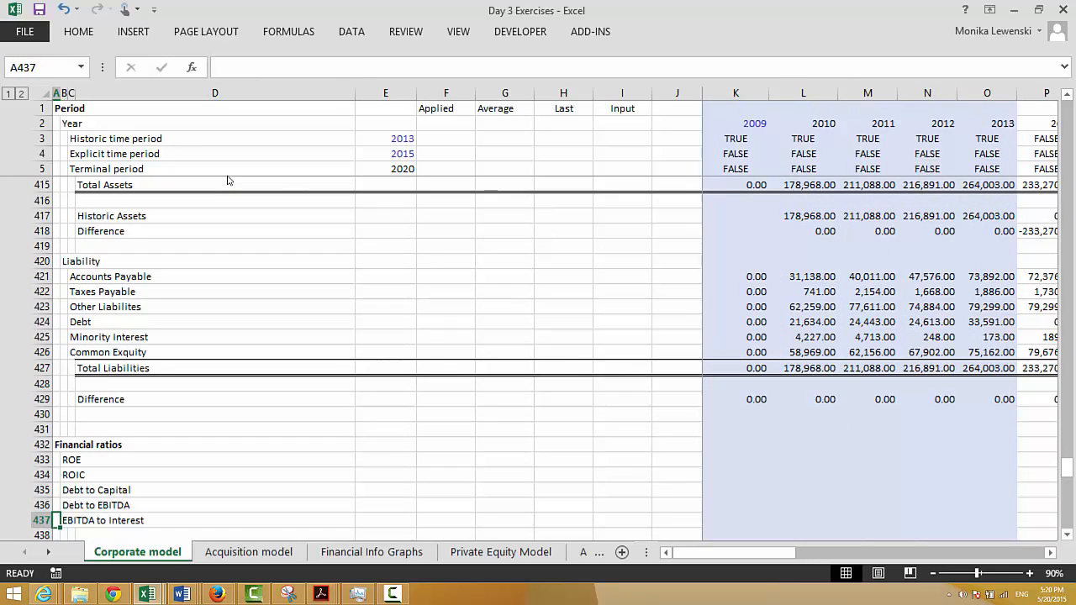
Step: Look back up through the balance sheet to the start of the cash flow statement
{"action": "key", "text": "Up"}
{"action": "key", "text": "Up"}
{"action": "key", "text": "Up"}
{"action": "key", "text": "Up"}
{"action": "key", "text": "Up"}
{"action": "key", "text": "Up"}
{"action": "key", "text": "Up"}
{"action": "key", "text": "Up"}
{"action": "key", "text": "Up"}
{"action": "key", "text": "Up"}
{"action": "key", "text": "Up"}
{"action": "key", "text": "Up"}
{"action": "key", "text": "Up"}
{"action": "key", "text": "Up"}
{"action": "key", "text": "Up"}
{"action": "key", "text": "Up"}
{"action": "key", "text": "Up"}
{"action": "key", "text": "Up"}
{"action": "key", "text": "Up"}
{"action": "key", "text": "Up"}
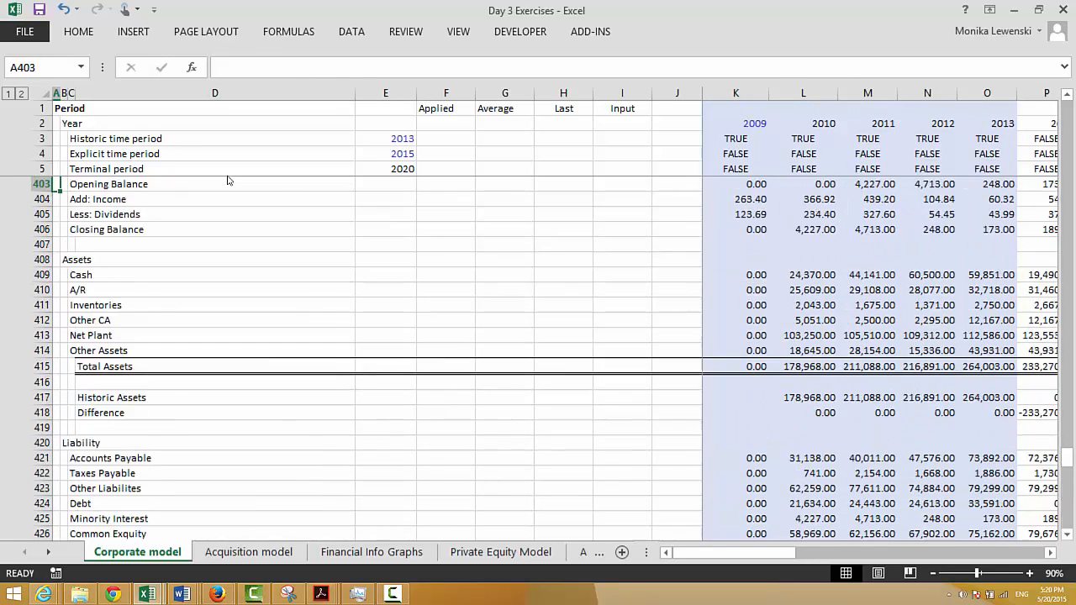
{"action": "key", "text": "Up"}
{"action": "key", "text": "Up"}
{"action": "key", "text": "Up"}
{"action": "key", "text": "Up"}
{"action": "key", "text": "Up"}
{"action": "key", "text": "Up"}
{"action": "key", "text": "Up"}
{"action": "key", "text": "Up"}
{"action": "key", "text": "Up"}
{"action": "key", "text": "Up"}
{"action": "key", "text": "Up"}
{"action": "key", "text": "Up"}
{"action": "key", "text": "Up"}
{"action": "key", "text": "Up"}
{"action": "key", "text": "Up"}
{"action": "key", "text": "Up"}
{"action": "key", "text": "Down"}
{"action": "key", "text": "Down"}
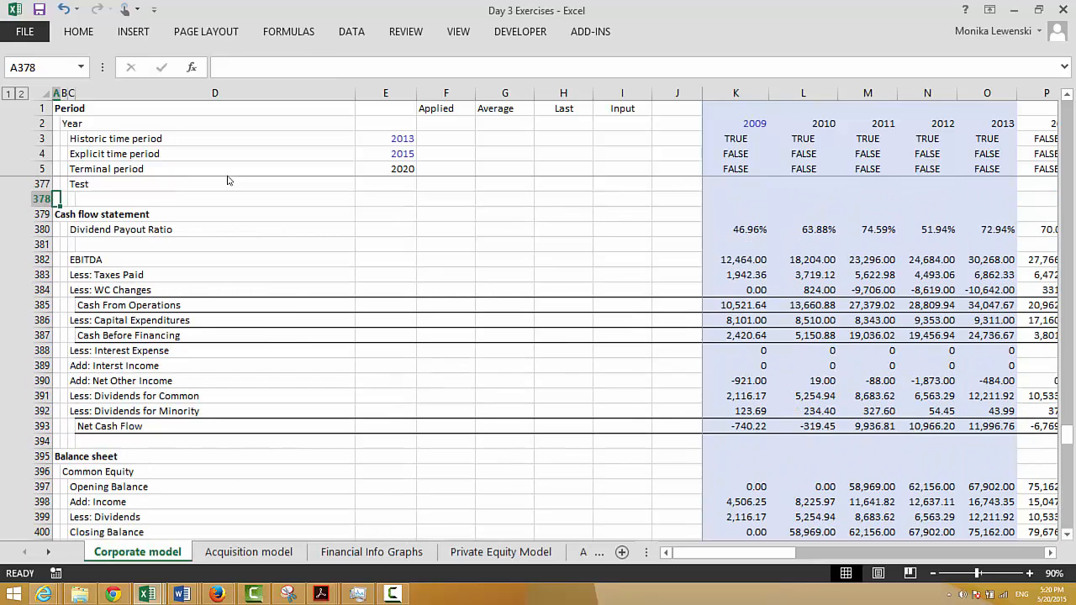
Step: Review the cash flow statement's financing lines and the balance sheet's common equity and minority interest roll-forwards
{"action": "key", "text": "Down"}
{"action": "key", "text": "Down"}
{"action": "key", "text": "Down"}
{"action": "key", "text": "Down"}
{"action": "key", "text": "Down"}
{"action": "key", "text": "Down"}
{"action": "key", "text": "Down"}
{"action": "key", "text": "Down"}
{"action": "key", "text": "Down"}
{"action": "key", "text": "Down"}
{"action": "key", "text": "Down"}
{"action": "key", "text": "Down"}
{"action": "key", "text": "Down"}
{"action": "key", "text": "Down"}
{"action": "key", "text": "Down"}
{"action": "key", "text": "Down"}
{"action": "key", "text": "Down"}
{"action": "key", "text": "Down"}
{"action": "key", "text": "Down"}
{"action": "key", "text": "Down"}
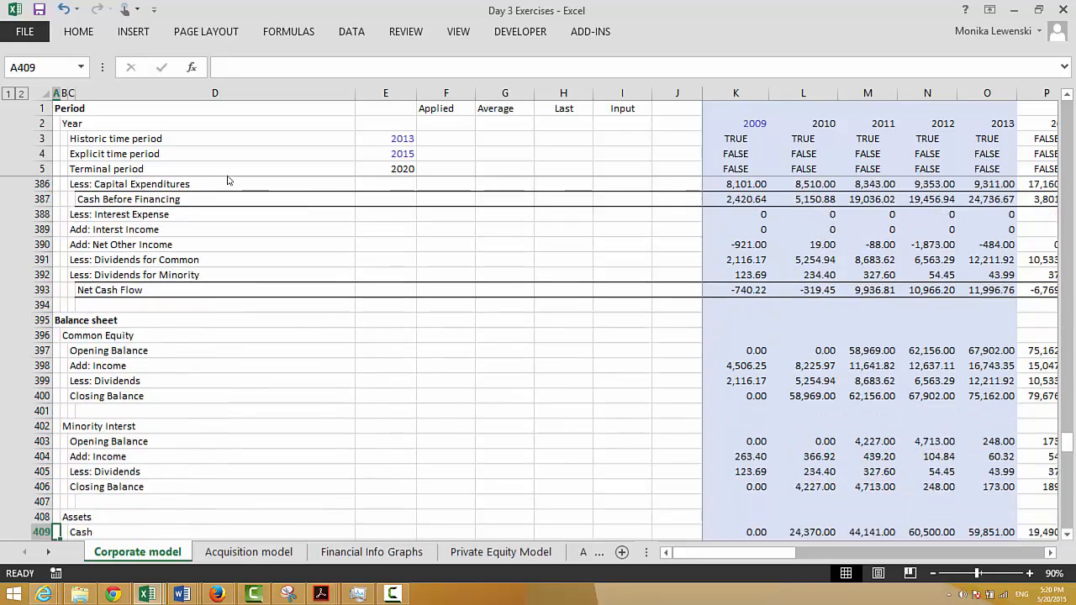
Step: Look back up from the balance sheet's Cash row to the common equity roll-forward
{"action": "key", "text": "Up"}
{"action": "key", "text": "Up"}
{"action": "key", "text": "Up"}
{"action": "key", "text": "Up"}
{"action": "key", "text": "Up"}
{"action": "key", "text": "Up"}
{"action": "key", "text": "Up"}
{"action": "key", "text": "Up"}
{"action": "key", "text": "Up"}
{"action": "key", "text": "Up"}
{"action": "key", "text": "Up"}
{"action": "key", "text": "Up"}
{"action": "key", "text": "Up"}
{"action": "key", "text": "Up"}
Step: Calculate 2010 Debt to Capital in L435 as debt over debt plus minority interest plus common equity, =L424/(L424+L425+L426)
{"action": "key", "text": "Right"}
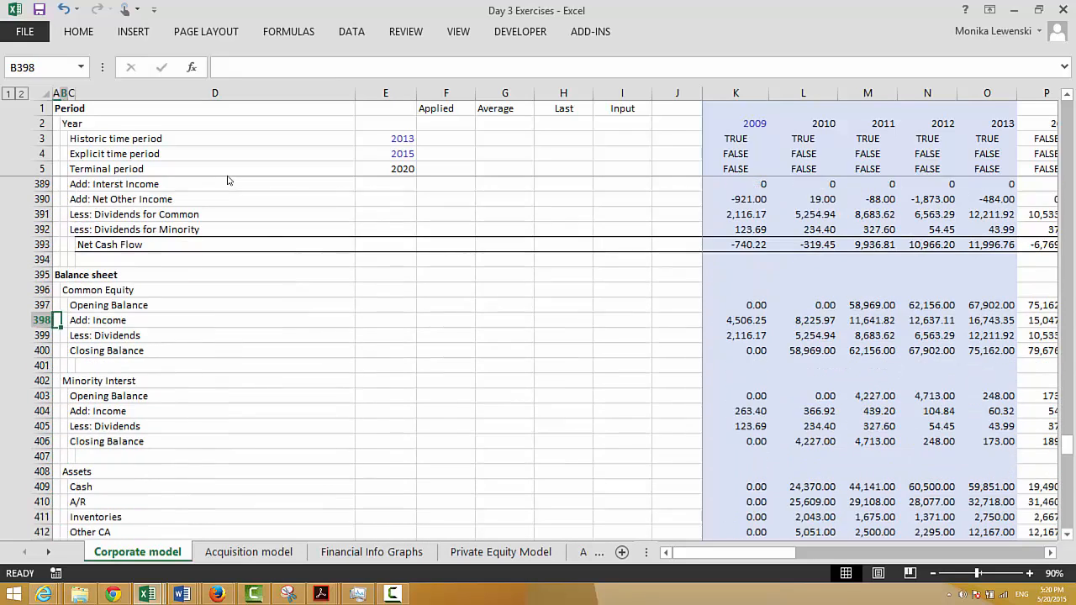
{"action": "key", "text": "Right"}
{"action": "key", "text": "Right"}
{"action": "key", "text": "Right"}
{"action": "key", "text": "Right"}
{"action": "key", "text": "Right"}
{"action": "key", "text": "Right"}
{"action": "key", "text": "Right"}
{"action": "key", "text": "Right"}
{"action": "key", "text": "Down"}
{"action": "key", "text": "Down"}
{"action": "key", "text": "Down"}
{"action": "key", "text": "Down"}
{"action": "key", "text": "Down"}
{"action": "key", "text": "Down"}
{"action": "key", "text": "Down"}
{"action": "key", "text": "Down"}
{"action": "key", "text": "Down"}
{"action": "key", "text": "Down"}
{"action": "key", "text": "Down"}
{"action": "key", "text": "Down"}
{"action": "key", "text": "Down"}
{"action": "key", "text": "Down"}
{"action": "key", "text": "Down"}
{"action": "key", "text": "Down"}
{"action": "key", "text": "Down"}
{"action": "key", "text": "Down"}
{"action": "key", "text": "Down"}
{"action": "key", "text": "Down"}
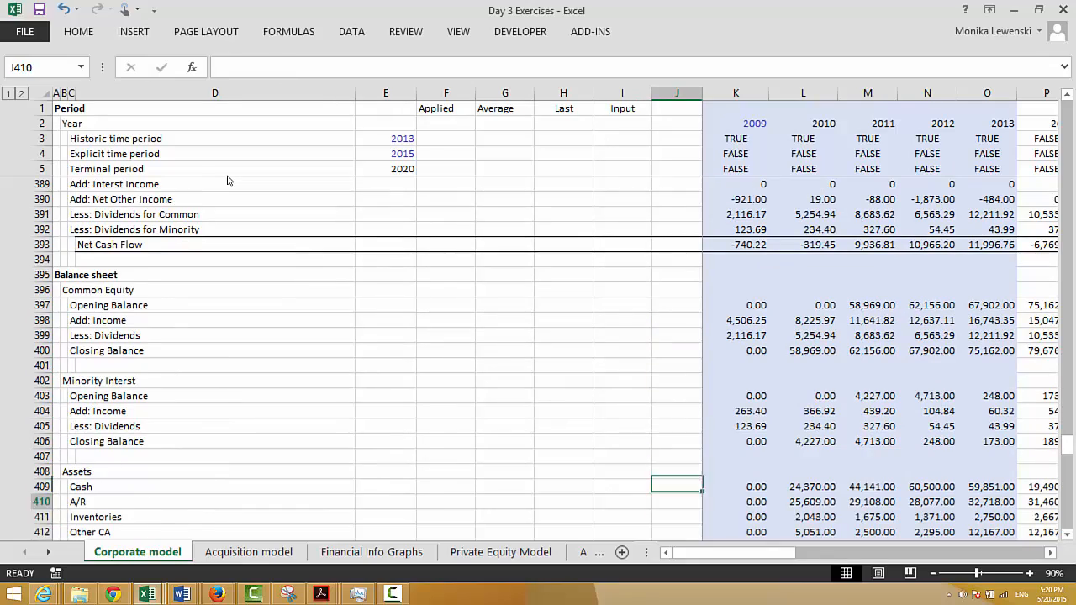
{"action": "key", "text": "Down"}
{"action": "key", "text": "Down"}
{"action": "key", "text": "Down"}
{"action": "key", "text": "Down"}
{"action": "key", "text": "Down"}
{"action": "key", "text": "Down"}
{"action": "key", "text": "Down"}
{"action": "key", "text": "Down"}
{"action": "key", "text": "Down"}
{"action": "key", "text": "Down"}
{"action": "key", "text": "Down"}
{"action": "key", "text": "Down"}
{"action": "key", "text": "Down"}
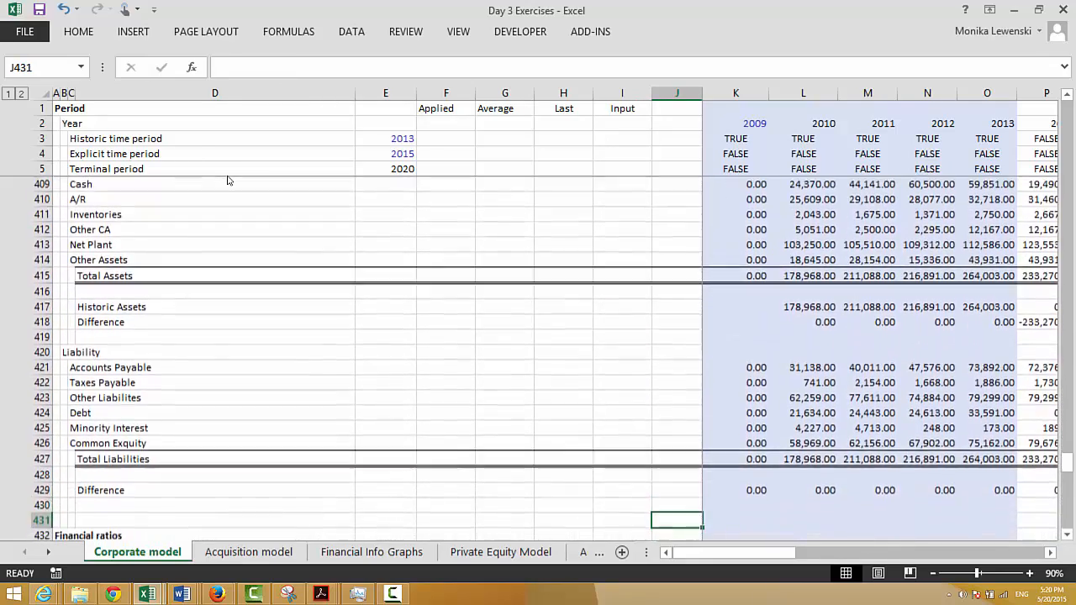
{"action": "key", "text": "Down"}
{"action": "key", "text": "Down"}
{"action": "key", "text": "Up"}
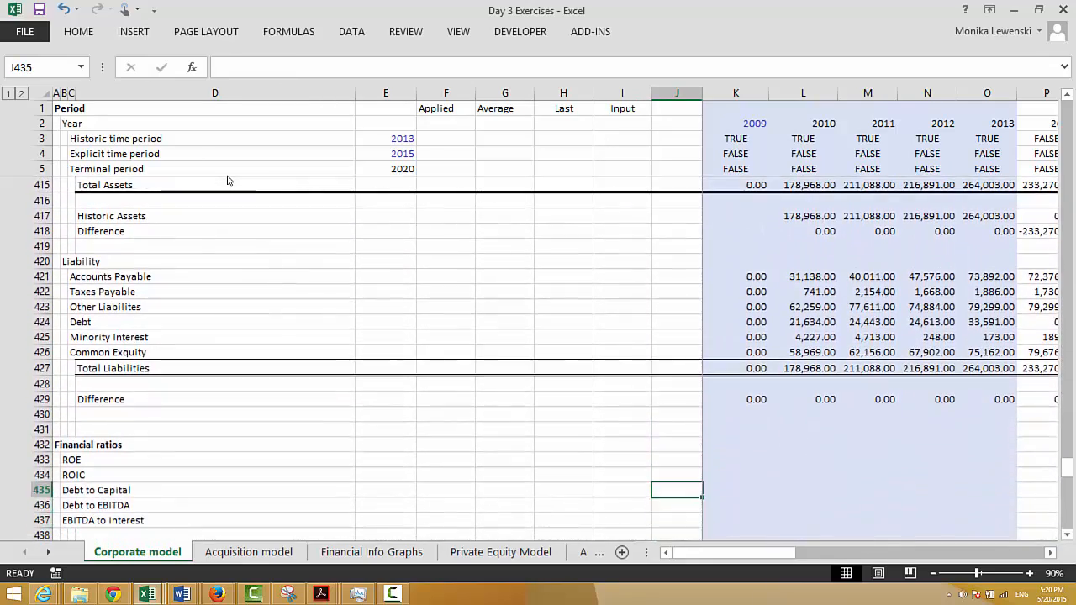
{"action": "key", "text": "Right"}
{"action": "key", "text": "Right"}
{"action": "key", "text": "Left"}
{"action": "key", "text": "Right"}
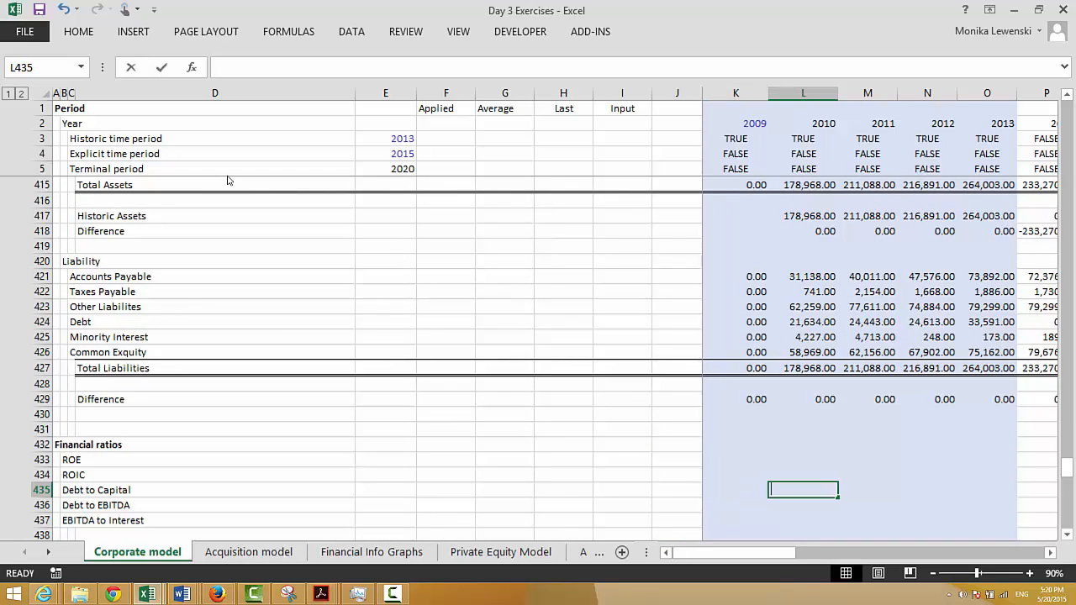
{"action": "type", "text": "="}
{"action": "key", "text": "Up"}
{"action": "key", "text": "Up"}
{"action": "key", "text": "Up"}
{"action": "key", "text": "Up"}
{"action": "key", "text": "Up"}
{"action": "key", "text": "Up"}
{"action": "key", "text": "Up"}
{"action": "key", "text": "Up"}
{"action": "key", "text": "Up"}
{"action": "key", "text": "Up"}
{"action": "key", "text": "Up"}
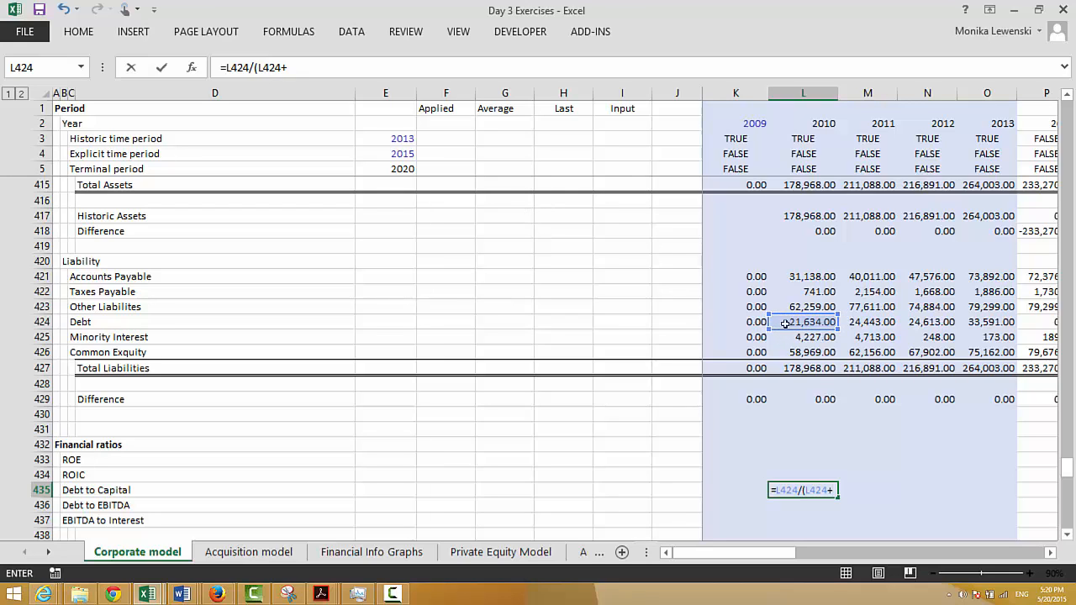
{"action": "key", "text": "Down"}
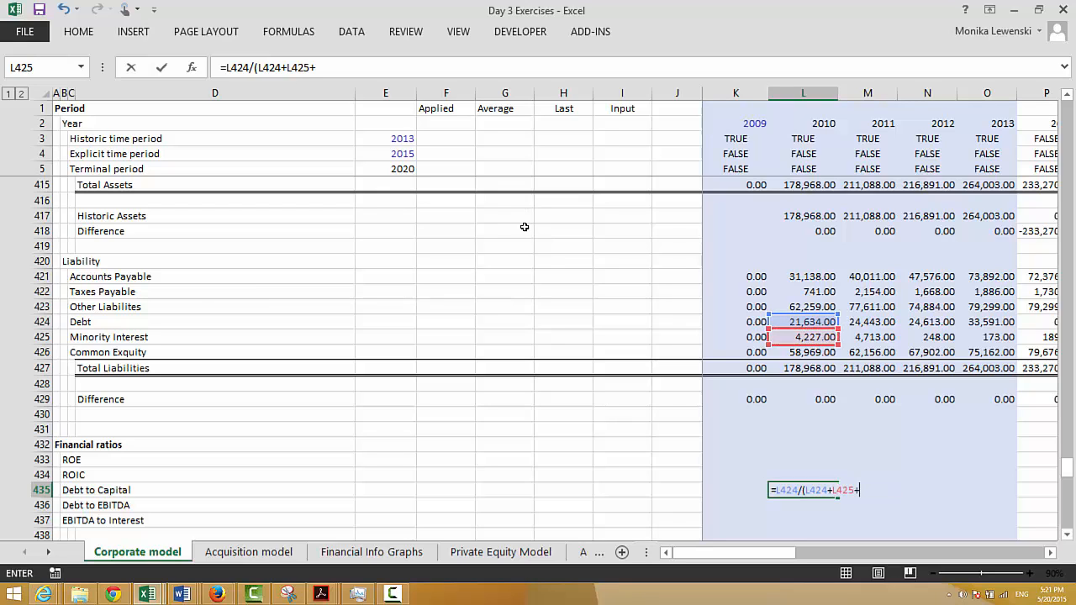
{"action": "key", "text": "Down"}
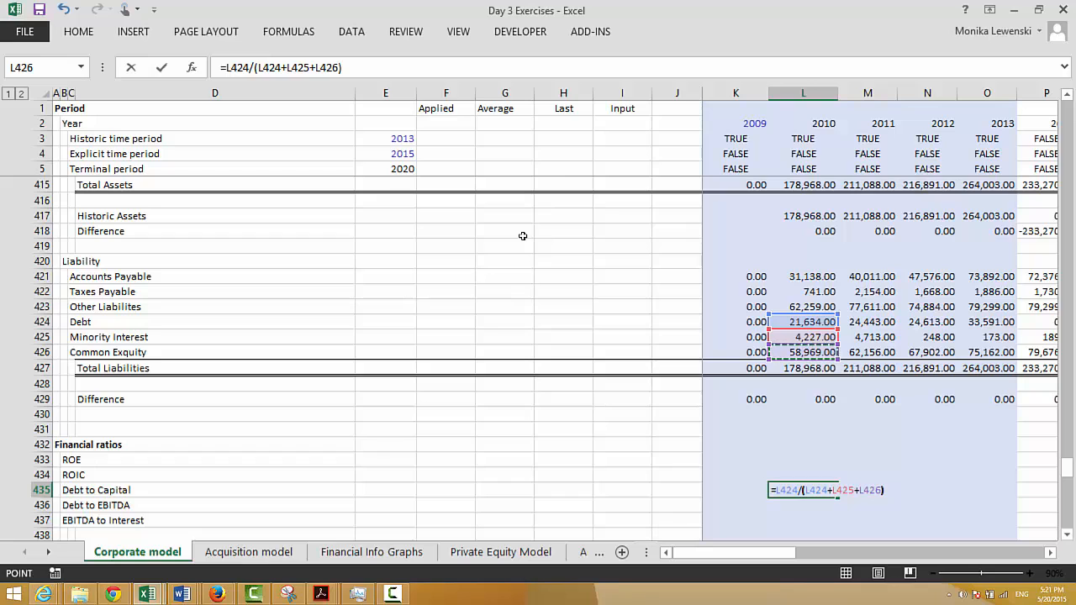
{"action": "key", "text": "ctrl+Return"}
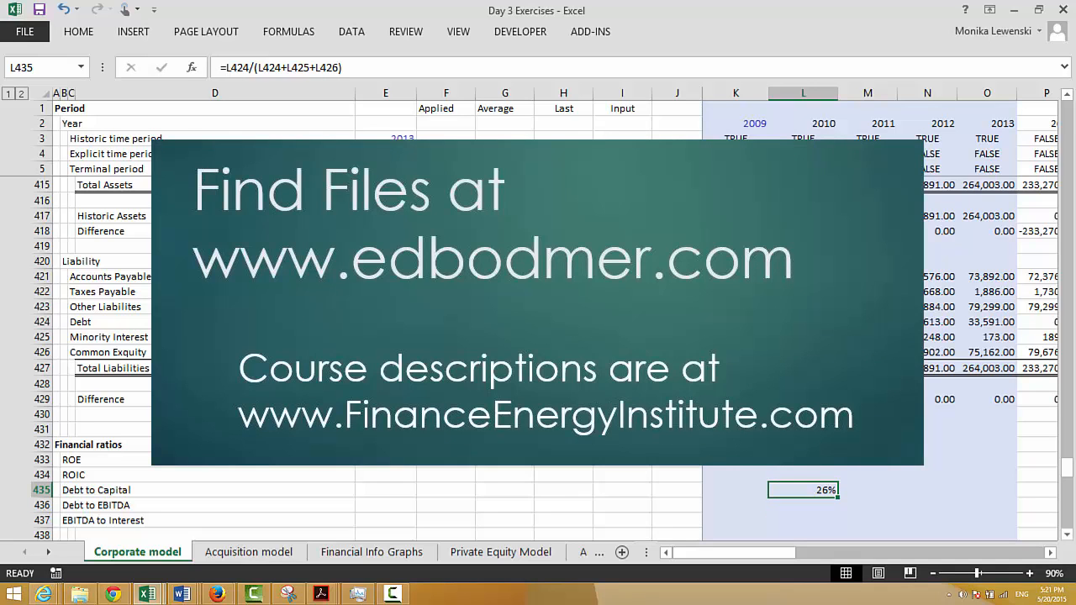
Step: Copy the Debt to Capital formula across the remaining years and check the ratio through the forecast period
{"action": "key", "text": "ctrl+shift+r"}
{"action": "key", "text": "Right"}
{"action": "key", "text": "Right"}
{"action": "key", "text": "Right"}
{"action": "key", "text": "Right"}
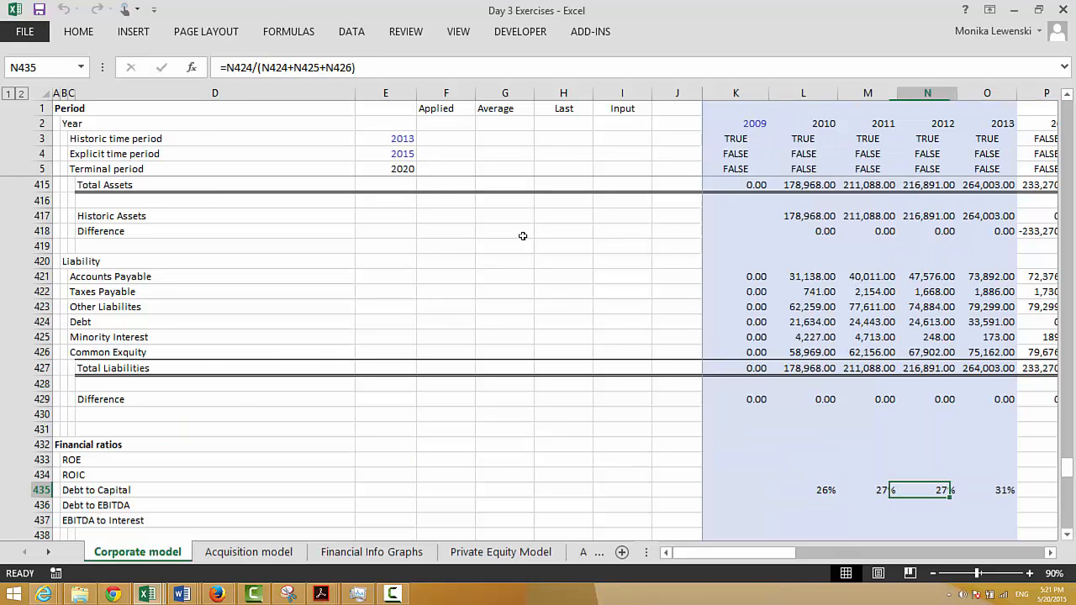
{"action": "key", "text": "Right"}
{"action": "key", "text": "Right"}
{"action": "key", "text": "Right"}
{"action": "key", "text": "Right"}
{"action": "key", "text": "Right"}
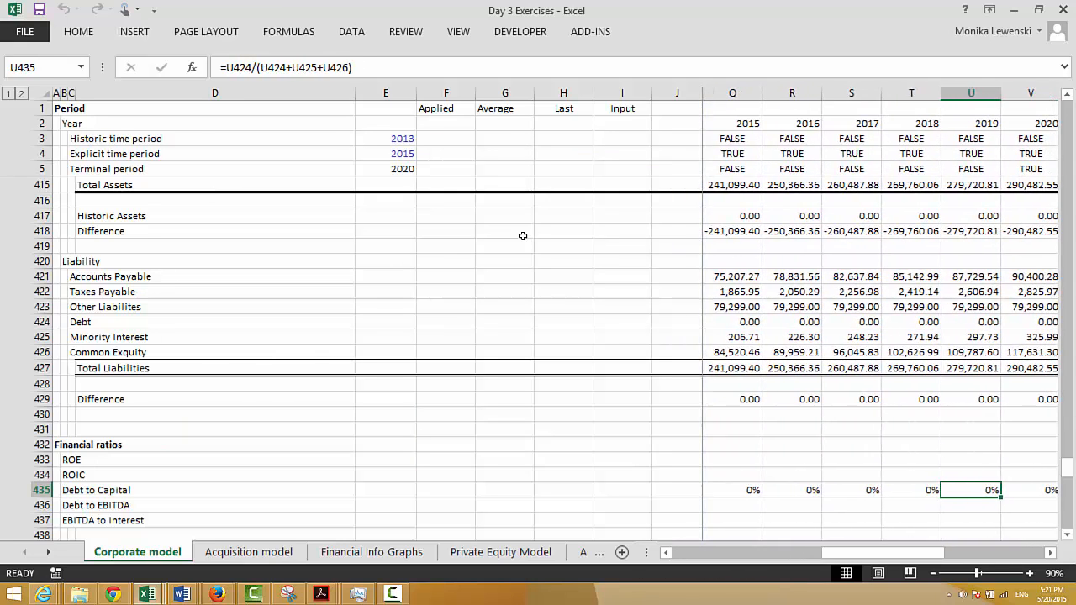
Step: Begin the 2010 Debt to EBITDA formula in L436 with the debt balance in L424 as the numerator
{"action": "key", "text": "Left"}
{"action": "key", "text": "ctrl+Left"}
{"action": "key", "text": "ctrl+Left"}
{"action": "key", "text": "Down"}
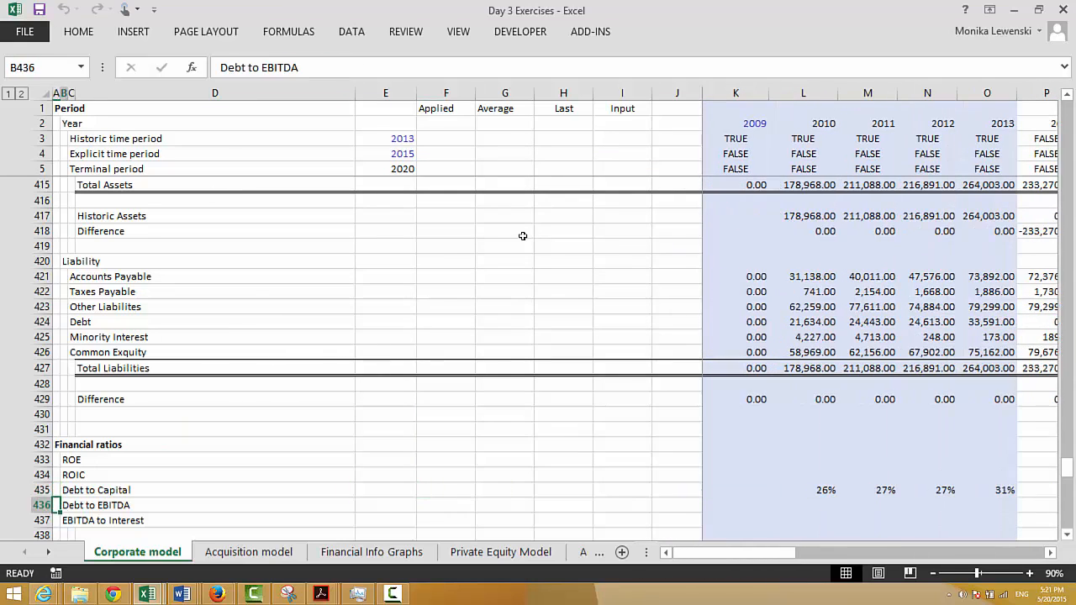
{"action": "key", "text": "Right"}
{"action": "key", "text": "Right"}
{"action": "key", "text": "Right"}
{"action": "key", "text": "Right"}
{"action": "key", "text": "Right"}
{"action": "key", "text": "Right"}
{"action": "key", "text": "Right"}
{"action": "key", "text": "Right"}
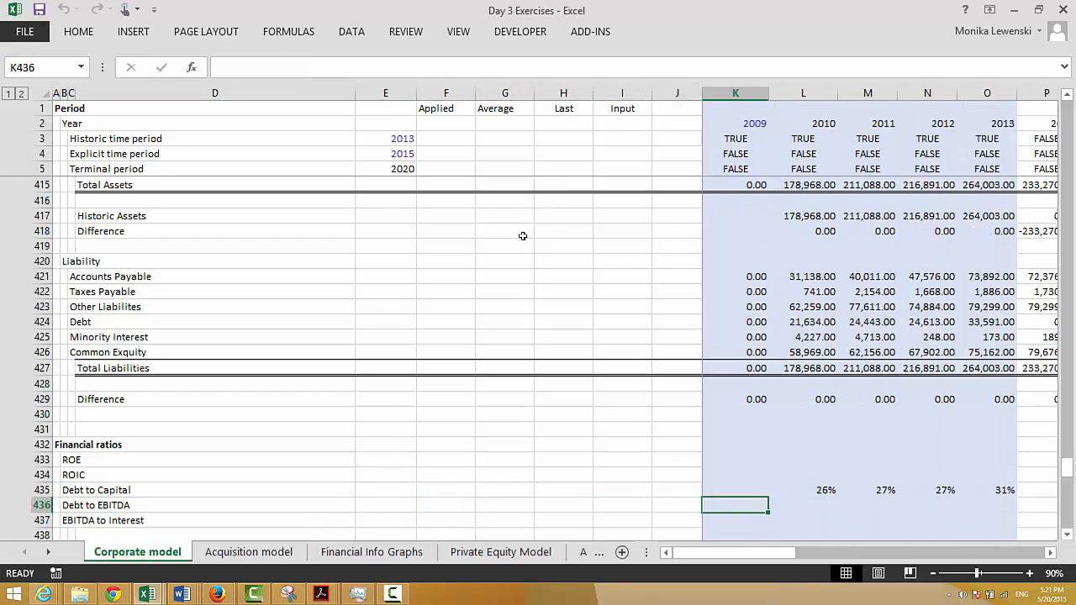
{"action": "type", "text": "="}
{"action": "key", "text": "Up"}
{"action": "key", "text": "Up"}
{"action": "key", "text": "Up"}
{"action": "key", "text": "Up"}
{"action": "key", "text": "Up"}
{"action": "key", "text": "Up"}
{"action": "key", "text": "Up"}
{"action": "key", "text": "Up"}
{"action": "key", "text": "Up"}
{"action": "key", "text": "Up"}
{"action": "key", "text": "Up"}
{"action": "key", "text": "Up"}
{"action": "key", "text": "Up"}
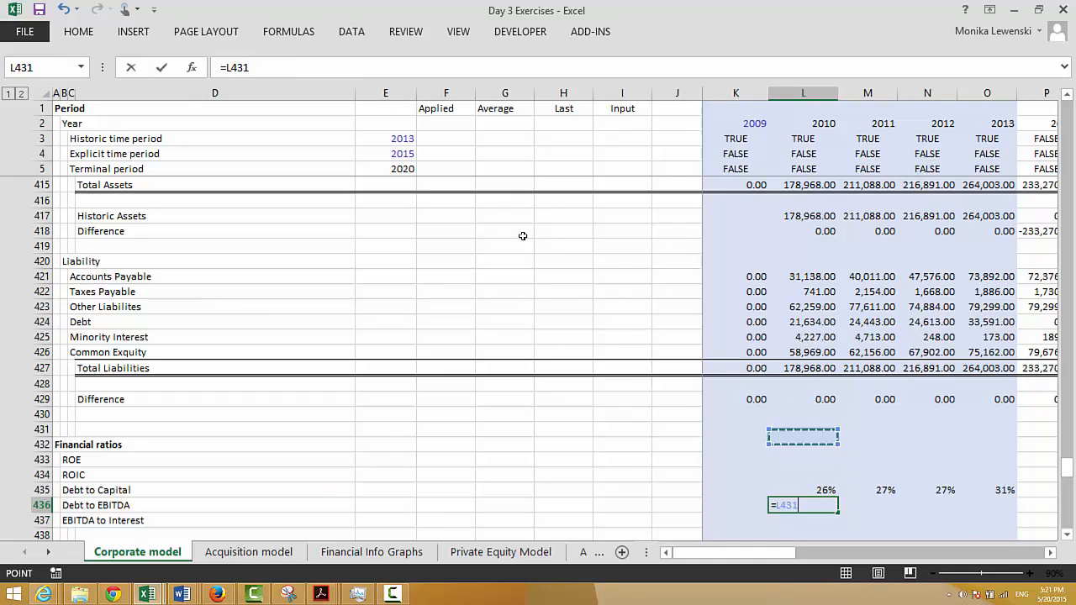
{"action": "key", "text": "Down"}
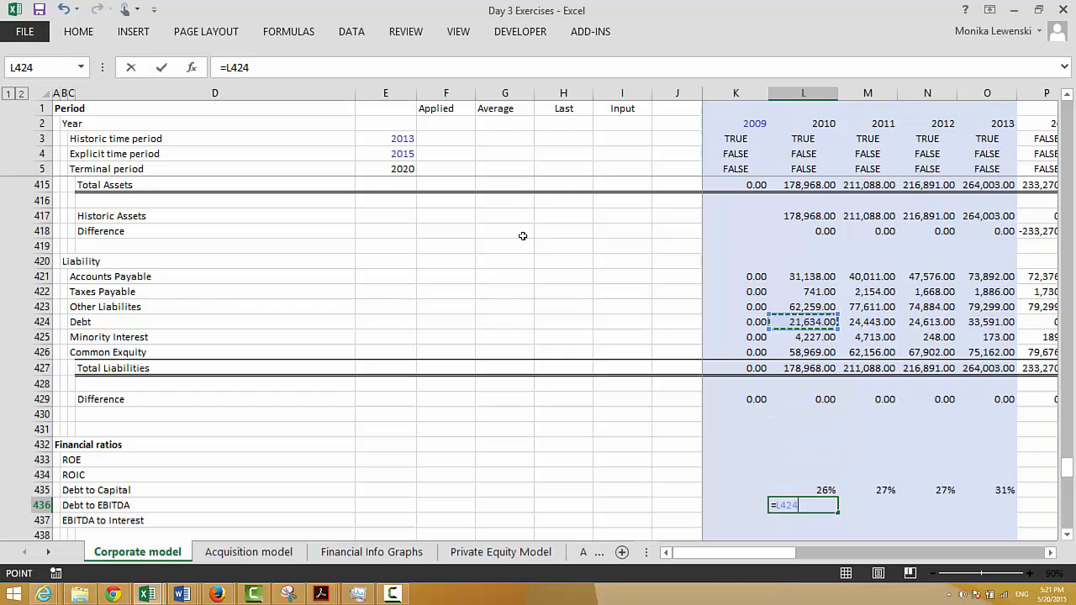
Step: Complete the 2010 Debt to EBITDA formula in L436 by dividing debt by the cash flow statement's EBITDA, =L424/L382
{"action": "type", "text": "/"}
{"action": "key", "text": "Up"}
{"action": "key", "text": "Up"}
{"action": "key", "text": "Up"}
{"action": "key", "text": "Up"}
{"action": "key", "text": "Up"}
{"action": "key", "text": "Up"}
{"action": "key", "text": "Up"}
{"action": "key", "text": "Up"}
{"action": "key", "text": "Up"}
{"action": "key", "text": "Up"}
{"action": "key", "text": "Up"}
{"action": "key", "text": "Up"}
{"action": "key", "text": "Up"}
{"action": "key", "text": "Up"}
{"action": "key", "text": "Up"}
{"action": "key", "text": "Up"}
{"action": "key", "text": "Up"}
{"action": "key", "text": "Up"}
{"action": "key", "text": "Up"}
{"action": "key", "text": "Up"}
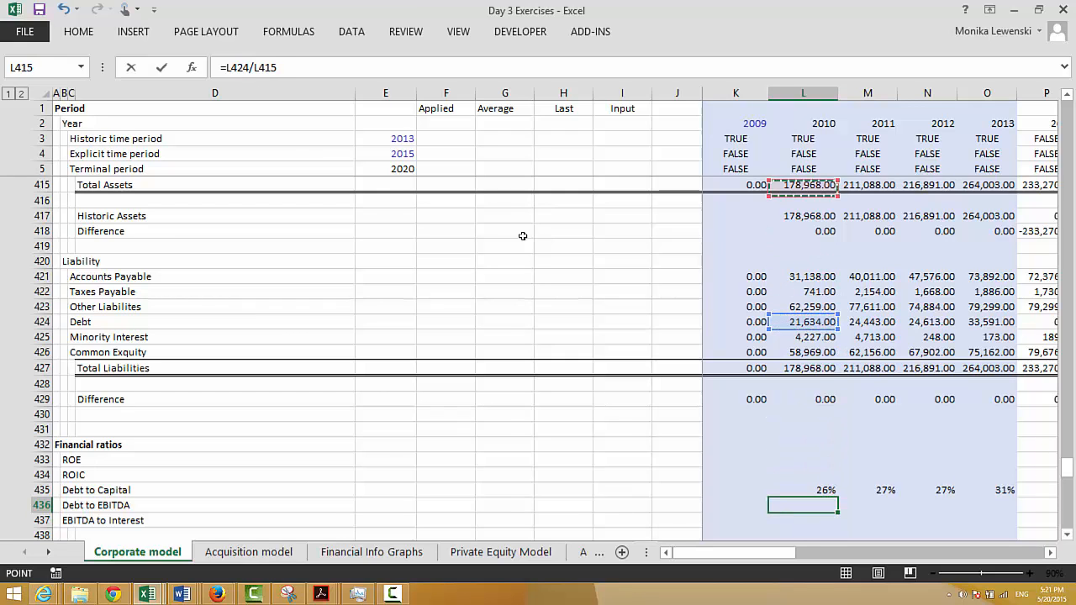
{"action": "key", "text": "Up"}
{"action": "key", "text": "Up"}
{"action": "key", "text": "Up"}
{"action": "key", "text": "Up"}
{"action": "key", "text": "Up"}
{"action": "key", "text": "Up"}
{"action": "key", "text": "Up"}
{"action": "key", "text": "Up"}
{"action": "key", "text": "Up"}
{"action": "key", "text": "Up"}
{"action": "key", "text": "Up"}
{"action": "key", "text": "Up"}
{"action": "key", "text": "Up"}
{"action": "key", "text": "Up"}
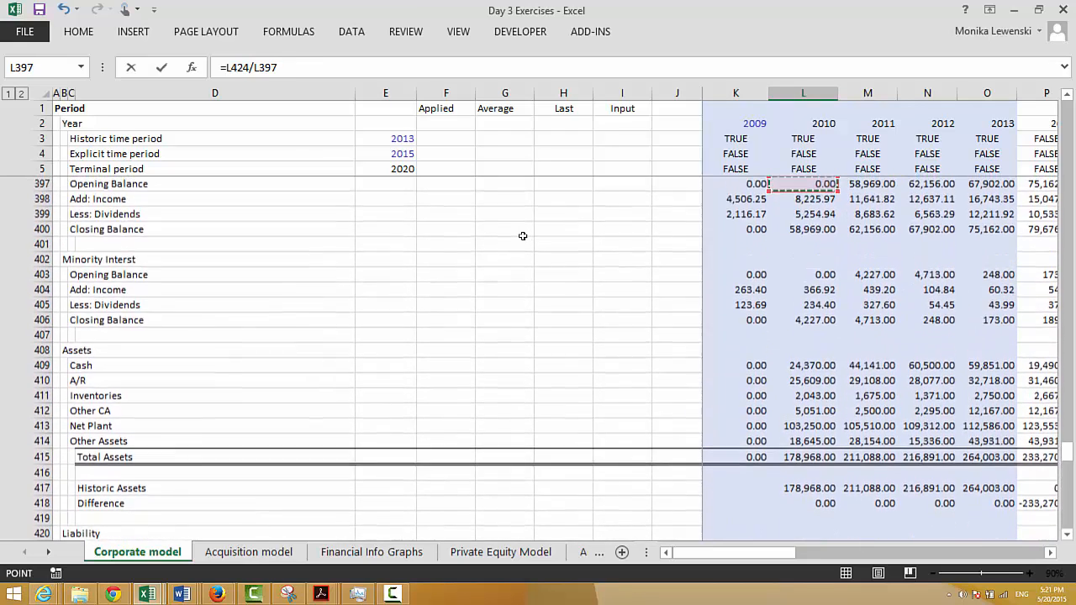
{"action": "key", "text": "Up"}
{"action": "key", "text": "Up"}
{"action": "key", "text": "Up"}
{"action": "key", "text": "Up"}
{"action": "key", "text": "Up"}
{"action": "key", "text": "Up"}
{"action": "key", "text": "Up"}
{"action": "key", "text": "Up"}
{"action": "key", "text": "Up"}
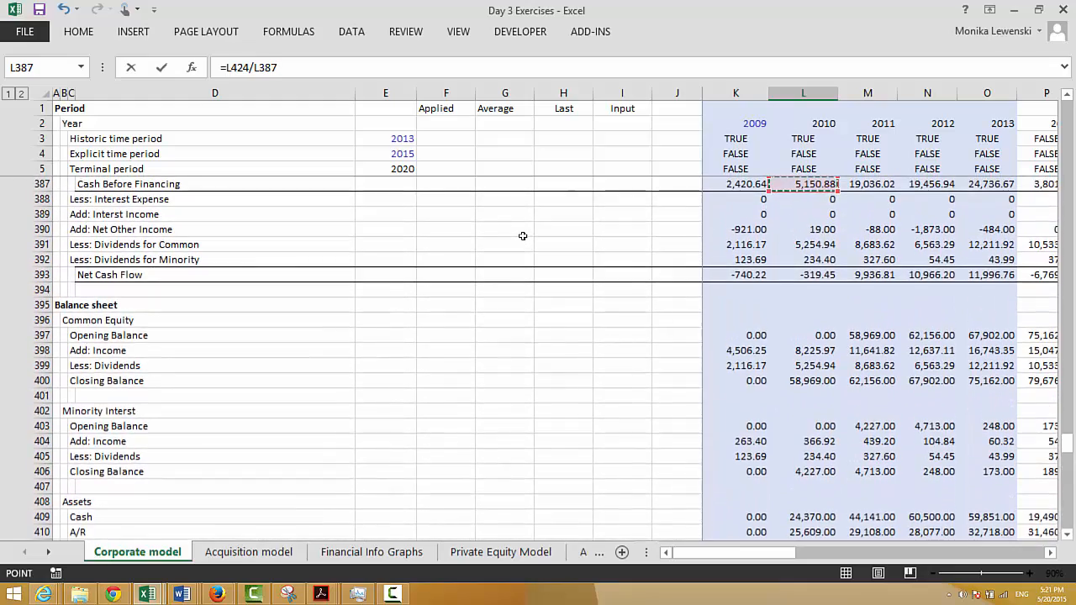
{"action": "key", "text": "Up"}
{"action": "key", "text": "Up"}
{"action": "key", "text": "Up"}
{"action": "key", "text": "Up"}
{"action": "key", "text": "Up"}
{"action": "key", "text": "Up"}
{"action": "key", "text": "Up"}
{"action": "key", "text": "Up"}
{"action": "key", "text": "Down"}
{"action": "key", "text": "Down"}
{"action": "key", "text": "Down"}
{"action": "key", "text": "Down"}
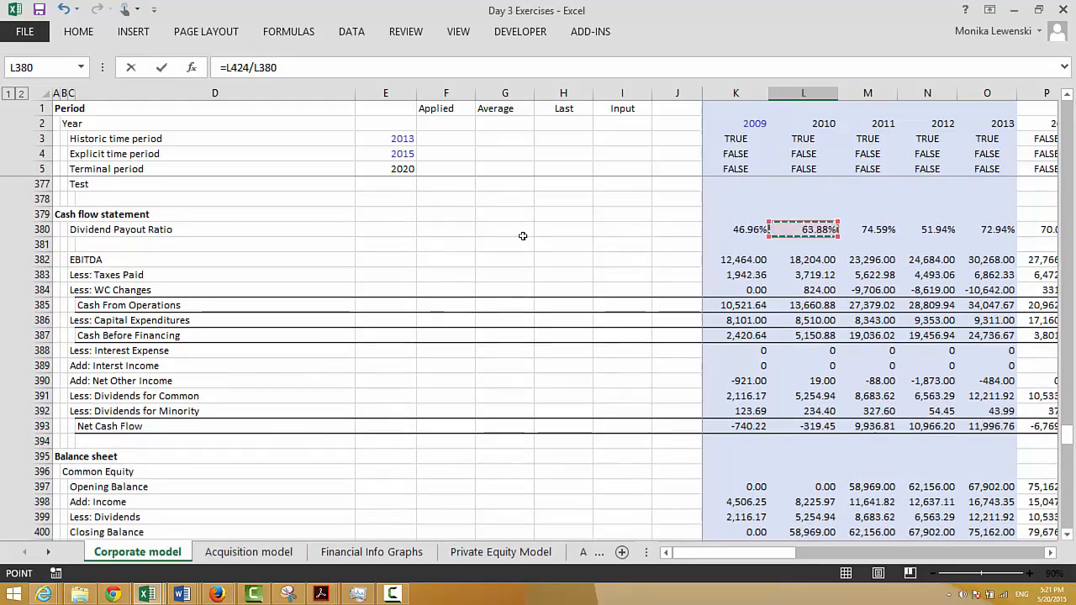
{"action": "key", "text": "Return"}
Step: Copy the Debt to EBITDA formula from L436 across the remaining years
{"action": "key", "text": "Up"}
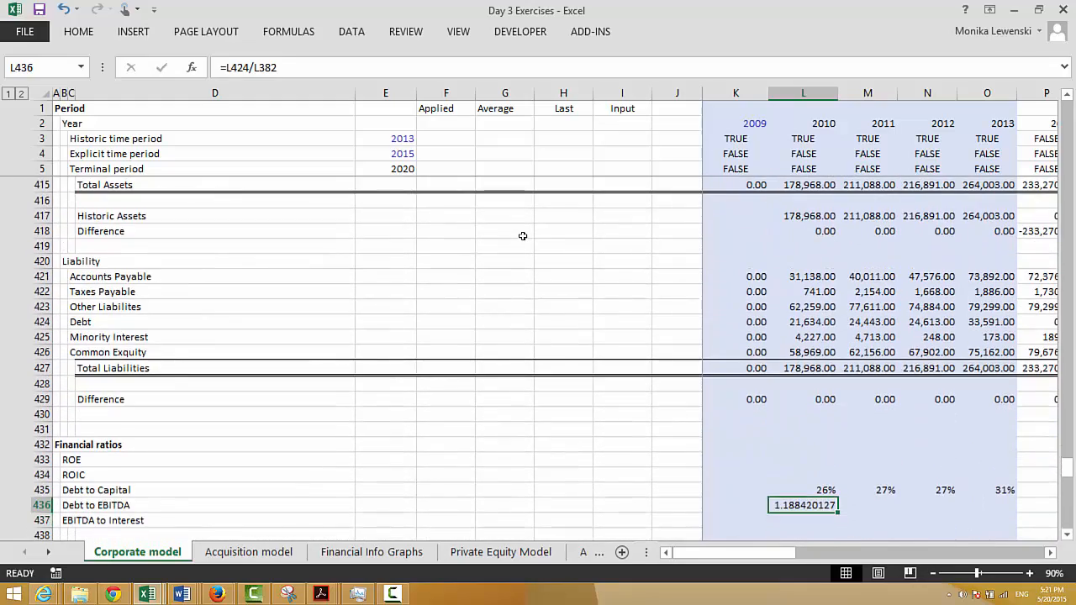
{"action": "key", "text": "ctrl+shift+Right"}
{"action": "key", "text": "ctrl+r"}
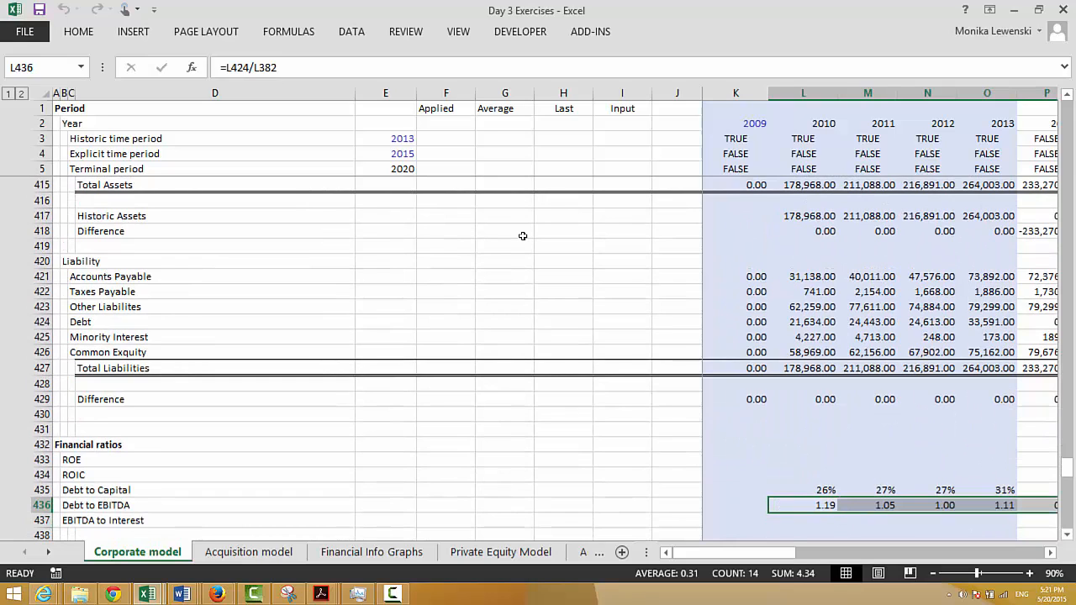
Step: Begin the 2010 return on equity formula in L432 with Earnings to Common Shareholders in L371 as the numerator
{"action": "key", "text": "Up"}
{"action": "key", "text": "Up"}
{"action": "key", "text": "Up"}
{"action": "key", "text": "Up"}
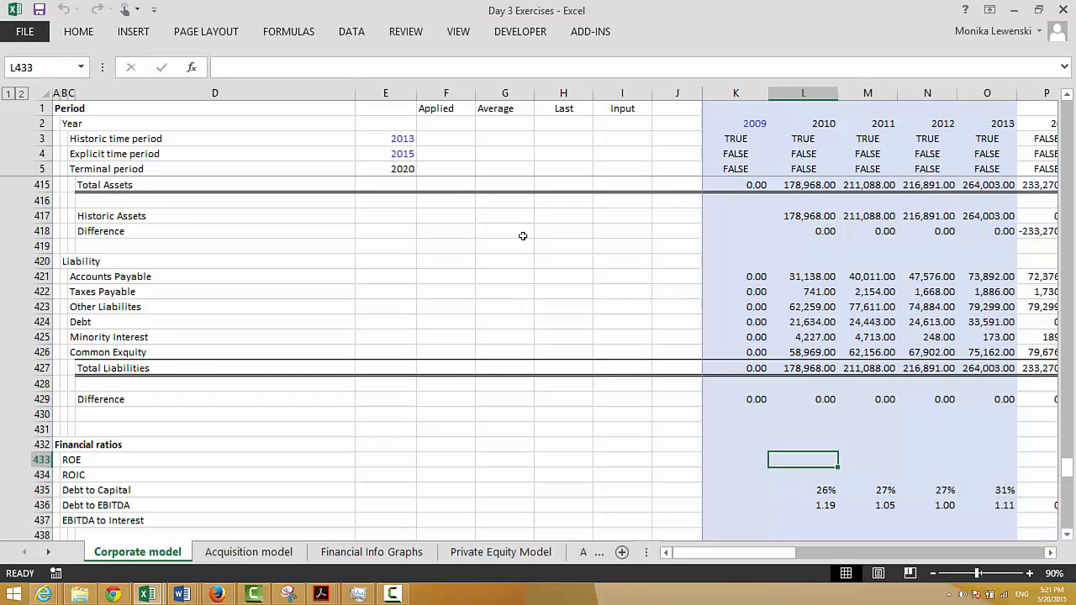
{"action": "type", "text": "="}
{"action": "key", "text": "Up"}
{"action": "key", "text": "Up"}
{"action": "key", "text": "Up"}
{"action": "key", "text": "Up"}
{"action": "key", "text": "Up"}
{"action": "key", "text": "Up"}
{"action": "key", "text": "Up"}
{"action": "key", "text": "Up"}
{"action": "key", "text": "Up"}
{"action": "key", "text": "Up"}
{"action": "key", "text": "Up"}
{"action": "key", "text": "Up"}
{"action": "key", "text": "Up"}
{"action": "key", "text": "Up"}
{"action": "key", "text": "Up"}
{"action": "key", "text": "Up"}
{"action": "key", "text": "Up"}
{"action": "key", "text": "Up"}
{"action": "key", "text": "Up"}
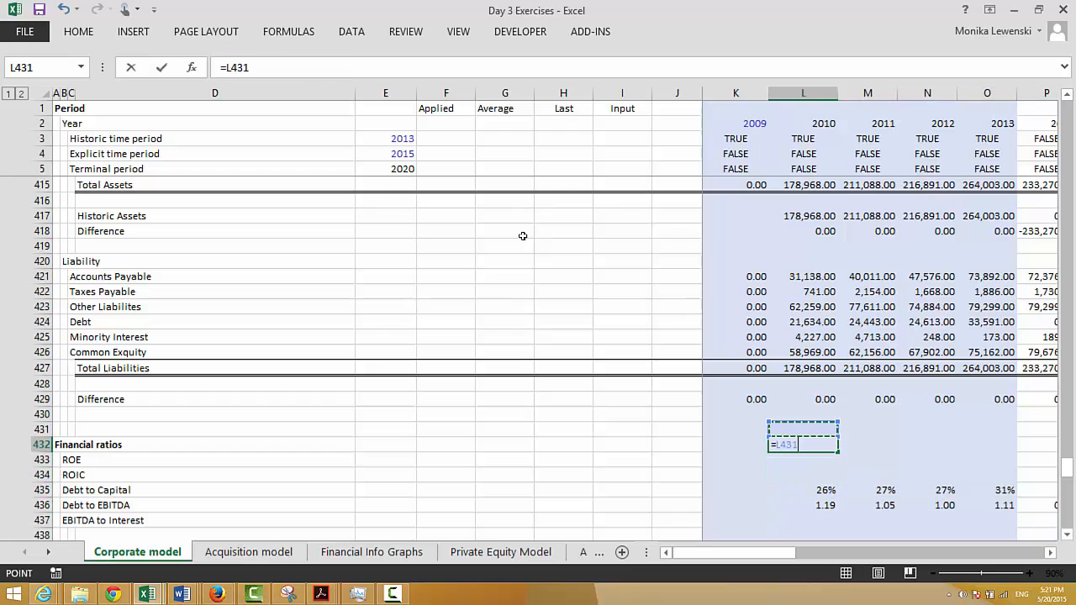
{"action": "key", "text": "Up"}
{"action": "key", "text": "Up"}
{"action": "key", "text": "Up"}
{"action": "key", "text": "Up"}
{"action": "key", "text": "Up"}
{"action": "key", "text": "Up"}
{"action": "key", "text": "Up"}
{"action": "key", "text": "Up"}
{"action": "key", "text": "Up"}
{"action": "key", "text": "Up"}
{"action": "key", "text": "Up"}
{"action": "key", "text": "Up"}
{"action": "key", "text": "Up"}
{"action": "key", "text": "Up"}
{"action": "key", "text": "Up"}
{"action": "key", "text": "Up"}
{"action": "key", "text": "Up"}
{"action": "key", "text": "Up"}
{"action": "key", "text": "Up"}
{"action": "key", "text": "Up"}
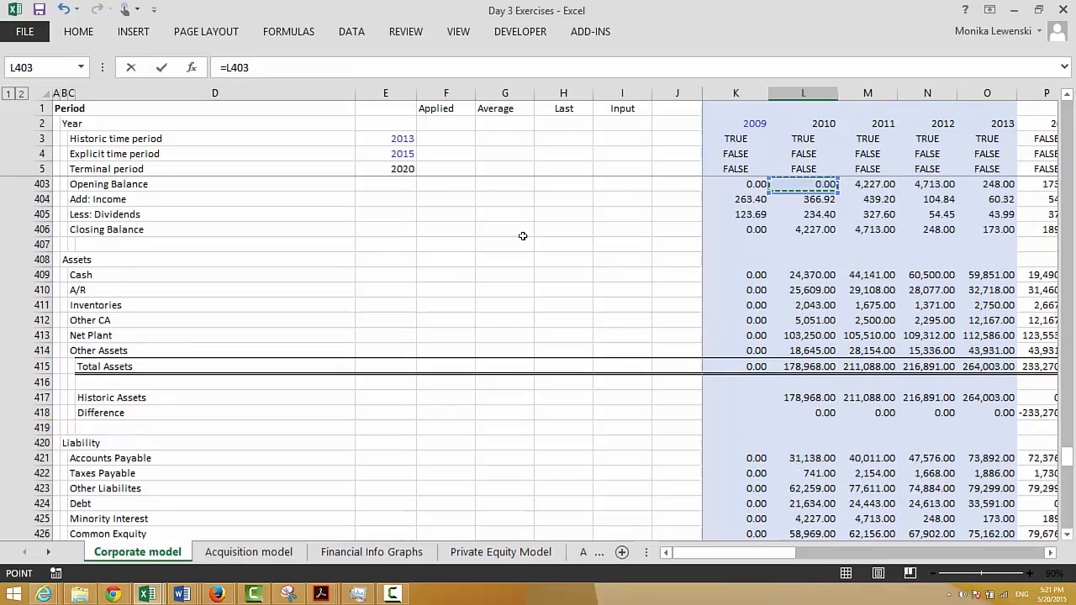
{"action": "key", "text": "Up"}
{"action": "key", "text": "Up"}
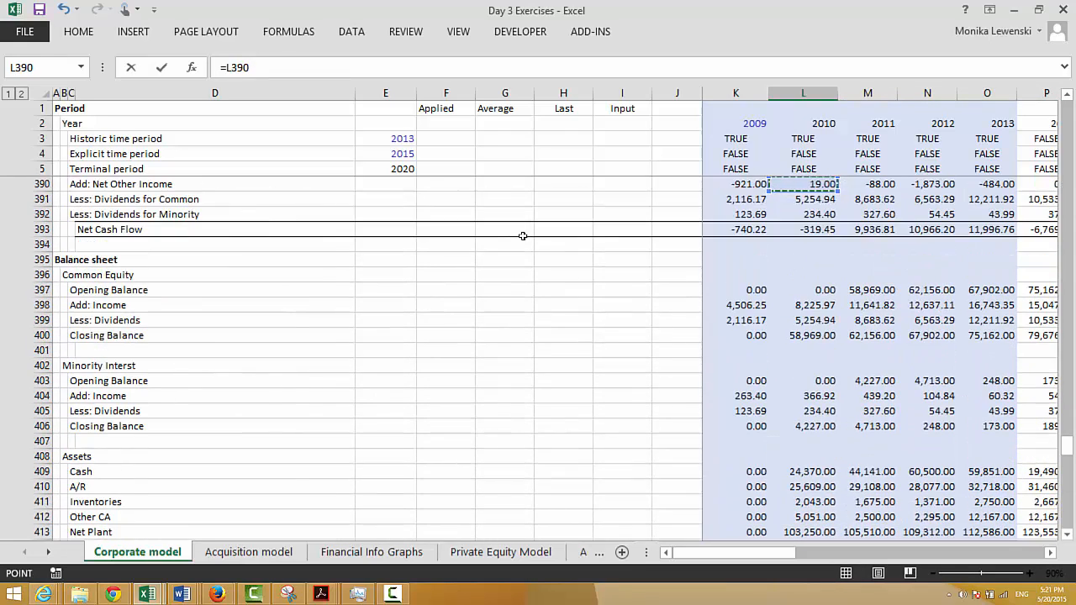
{"action": "key", "text": "Up"}
{"action": "key", "text": "Up"}
{"action": "key", "text": "Up"}
{"action": "key", "text": "Up"}
{"action": "key", "text": "Up"}
{"action": "key", "text": "Up"}
{"action": "key", "text": "Up"}
{"action": "key", "text": "Up"}
{"action": "key", "text": "Up"}
{"action": "key", "text": "Up"}
{"action": "key", "text": "Up"}
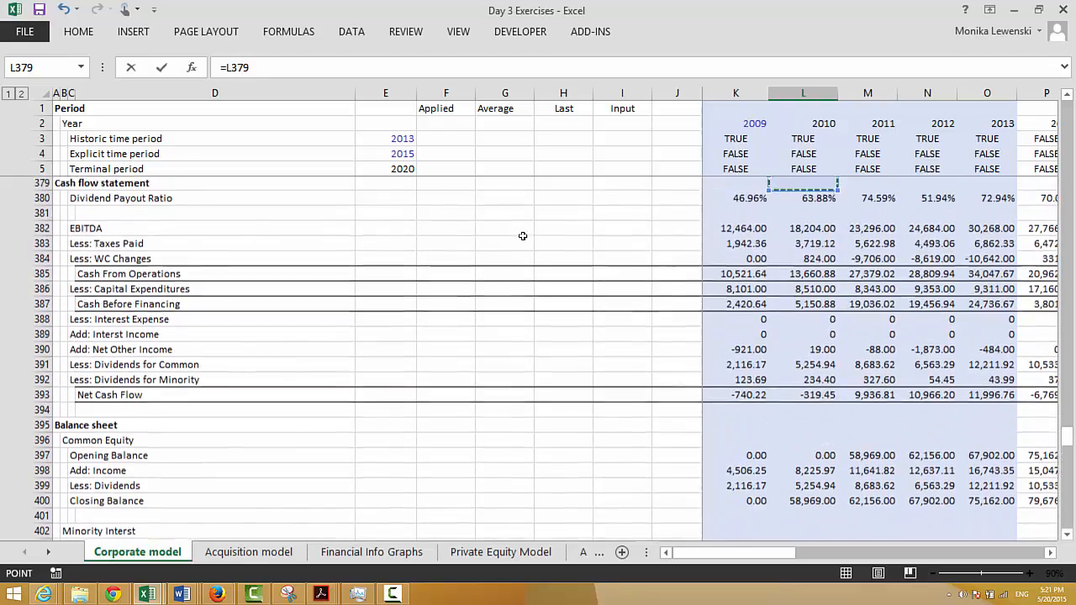
{"action": "key", "text": "Up"}
{"action": "key", "text": "Up"}
{"action": "key", "text": "Up"}
{"action": "key", "text": "Up"}
{"action": "key", "text": "Up"}
{"action": "key", "text": "Up"}
{"action": "key", "text": "Up"}
{"action": "key", "text": "Up"}
{"action": "key", "text": "Up"}
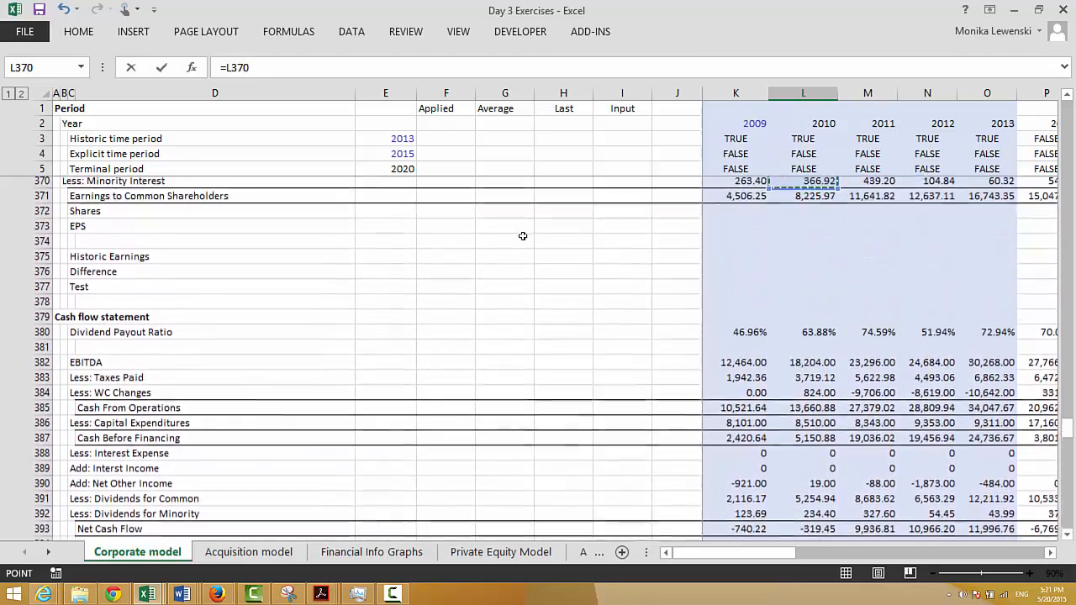
{"action": "key", "text": "Up"}
{"action": "key", "text": "Up"}
{"action": "key", "text": "Down"}
{"action": "key", "text": "Down"}
{"action": "key", "text": "Down"}
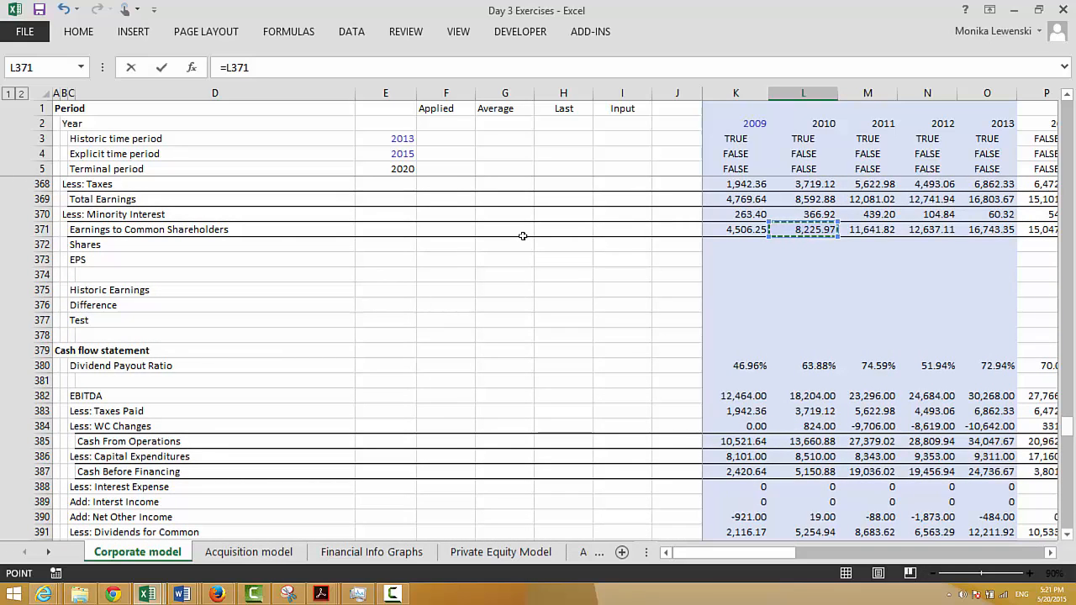
Step: Divide the earnings by average 2009–2010 common equity to complete L432 as =L371/AVERAGE(K426:L426)
{"action": "type", "text": "/average("}
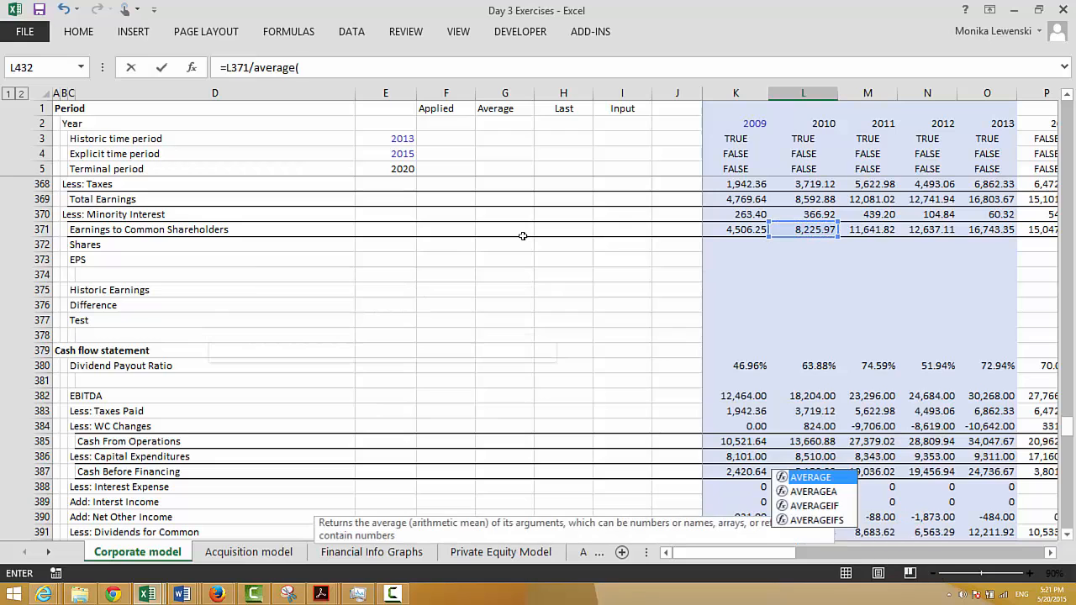
{"action": "key", "text": "Up"}
{"action": "key", "text": "Up"}
{"action": "key", "text": "Up"}
{"action": "key", "text": "Up"}
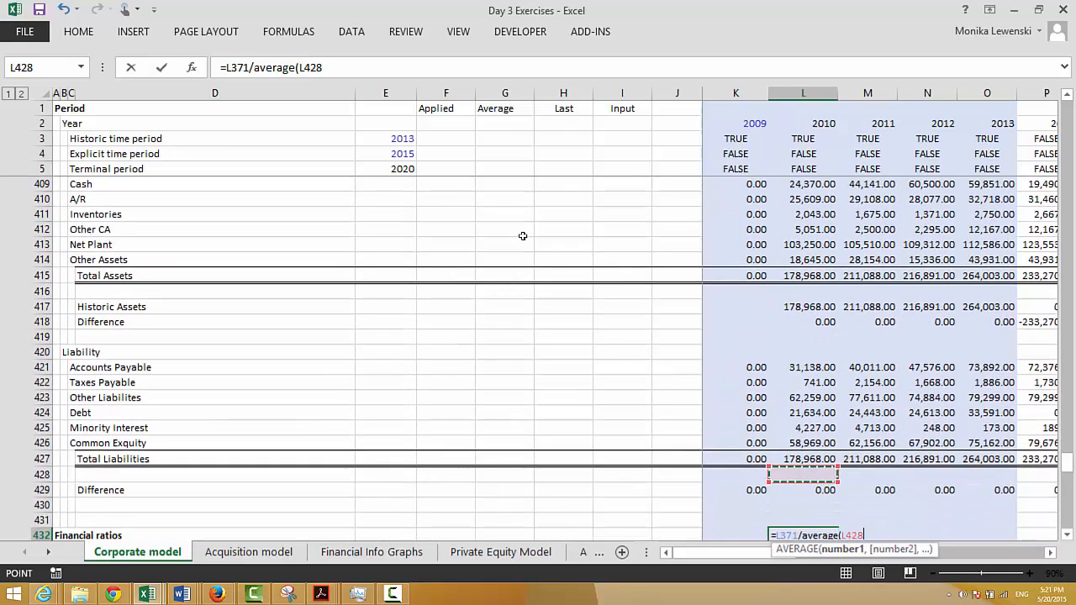
{"action": "key", "text": "Up"}
{"action": "key", "text": "Up"}
{"action": "key", "text": "shift+Left"}
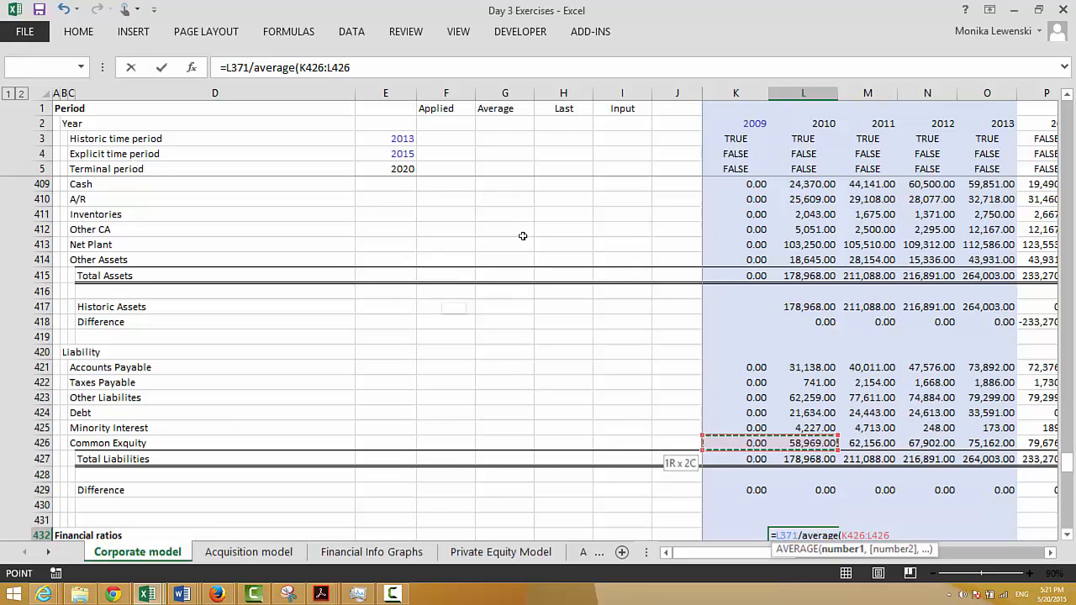
{"action": "key", "text": "Return"}
{"action": "key", "text": "Return"}
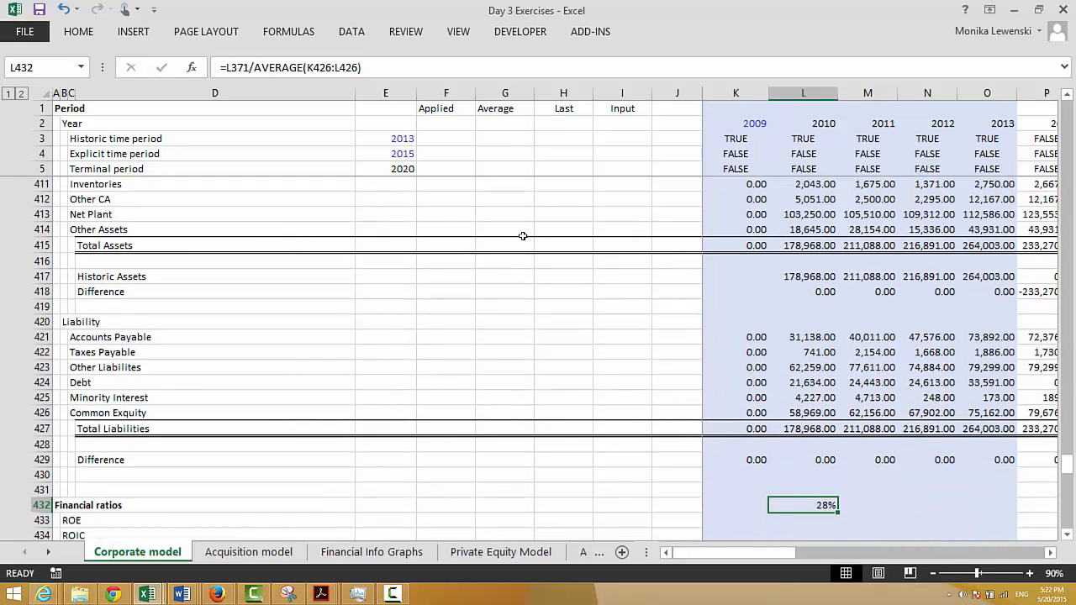
Step: Copy the return on equity formula from L432 across the remaining years
{"action": "key", "text": "ctrl+shift+r"}
{"action": "key", "text": "Right"}
{"action": "key", "text": "Left"}
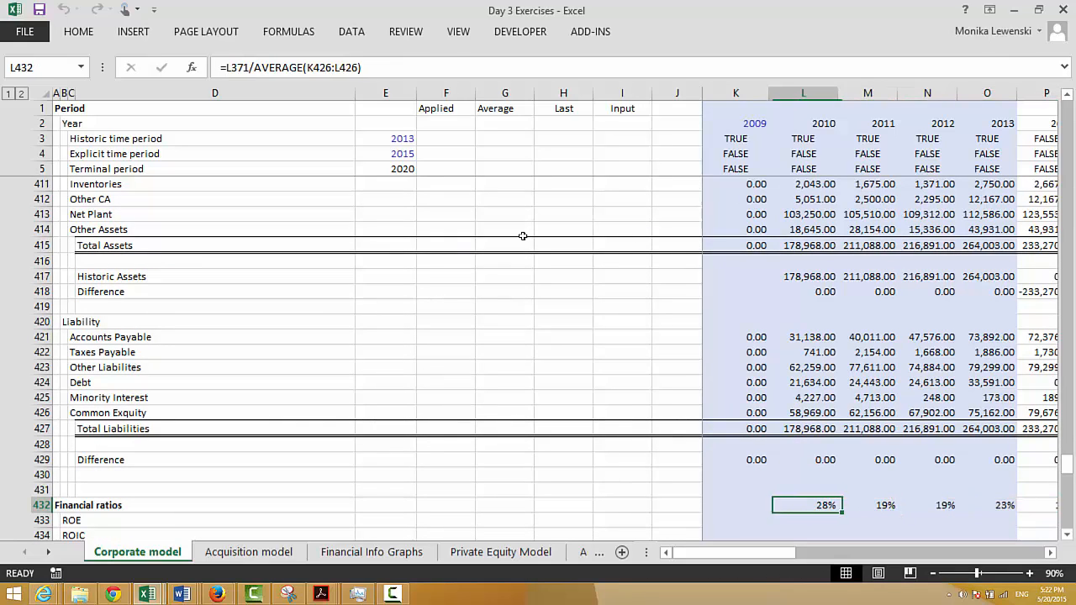
Step: Replace the average equity denominator in L432 with 2010 common equity alone, making the formula =L371/L426
{"action": "key", "text": "F2"}
{"action": "key", "text": "BackSpace"}
{"action": "key", "text": "BackSpace"}
{"action": "key", "text": "BackSpace"}
{"action": "key", "text": "BackSpace"}
{"action": "key", "text": "BackSpace"}
{"action": "key", "text": "BackSpace"}
{"action": "key", "text": "BackSpace"}
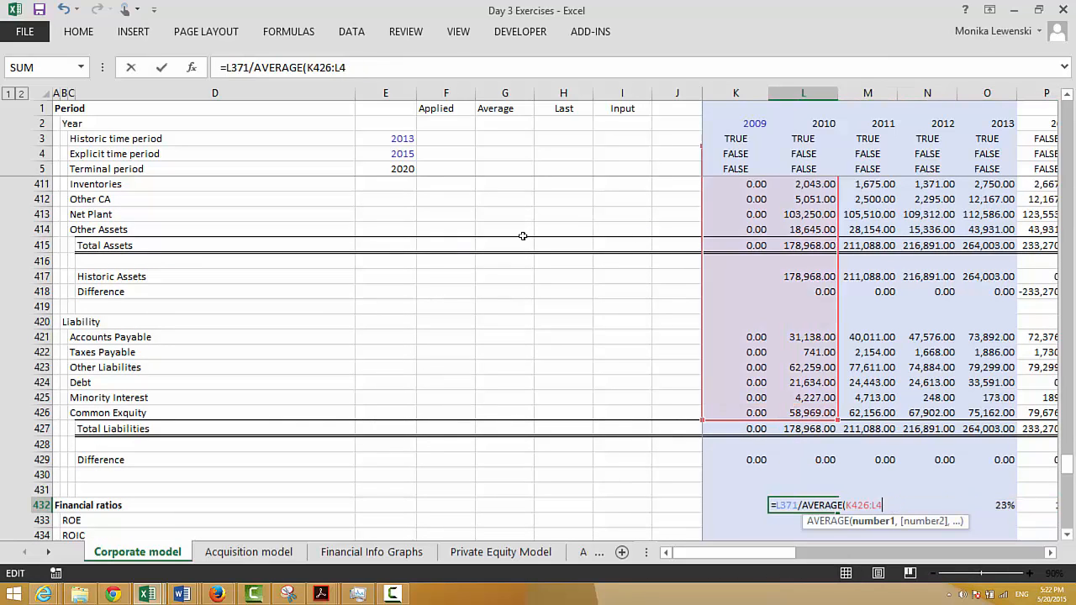
{"action": "key", "text": "BackSpace"}
{"action": "key", "text": "BackSpace"}
{"action": "key", "text": "BackSpace"}
{"action": "key", "text": "BackSpace"}
{"action": "key", "text": "BackSpace"}
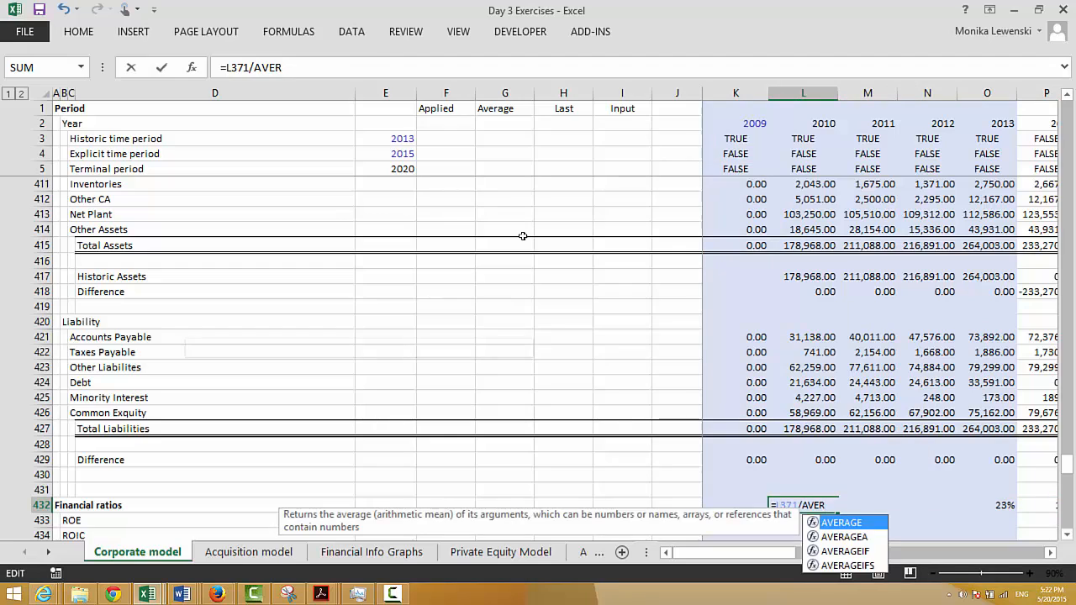
{"action": "key", "text": "BackSpace"}
{"action": "key", "text": "BackSpace"}
{"action": "key", "text": "BackSpace"}
{"action": "key", "text": "BackSpace"}
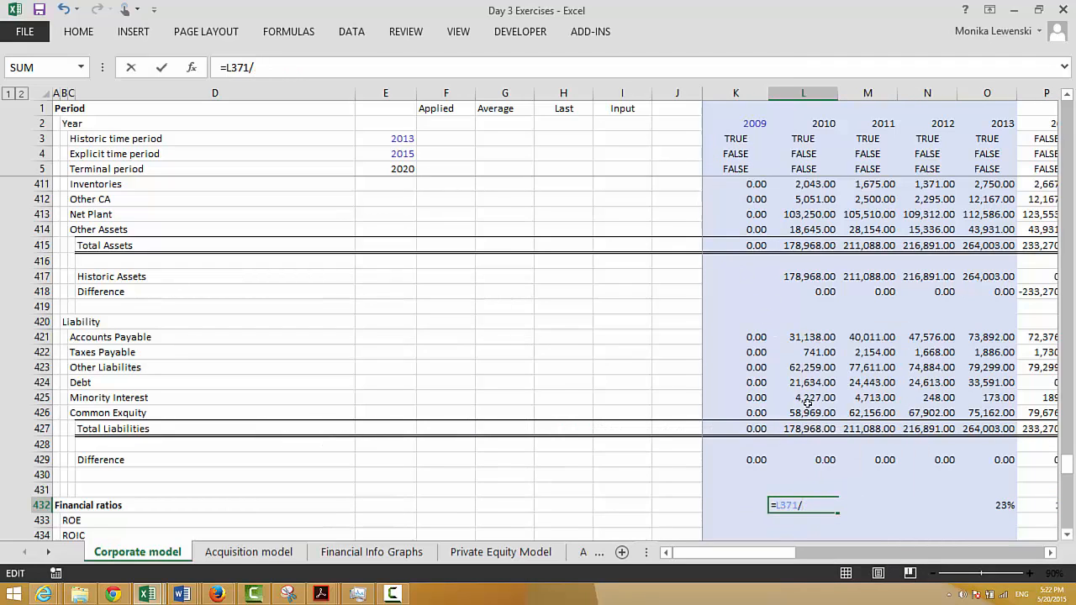
{"action": "type", "text": "L426"}
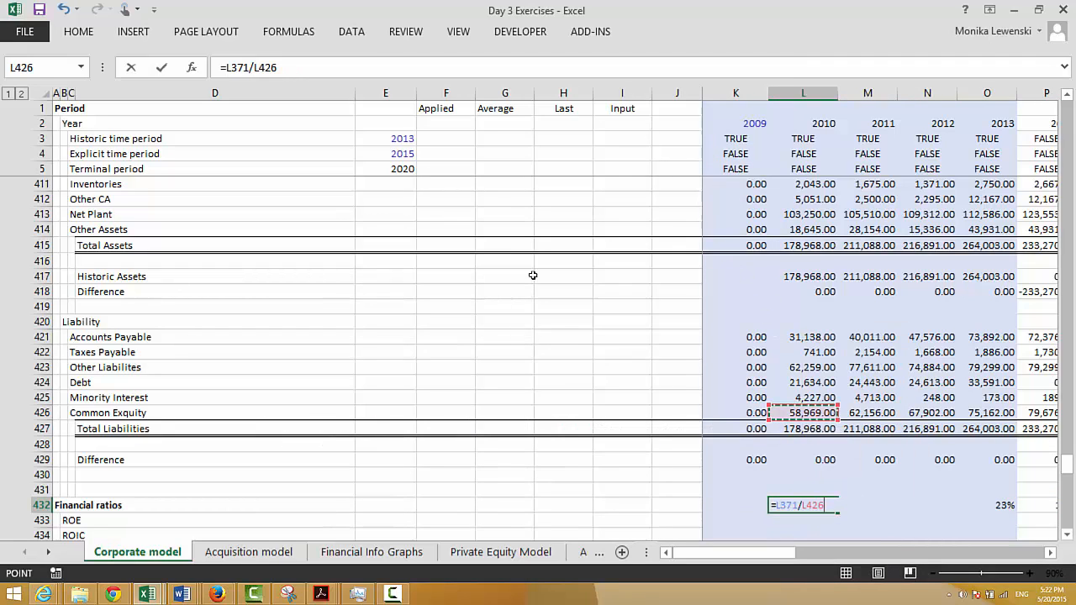
{"action": "key", "text": "Return"}
Step: Check the return on equity formulas across row 432 through 2023
{"action": "key", "text": "Up"}
{"action": "key", "text": "Right"}
{"action": "key", "text": "Right"}
{"action": "key", "text": "Right"}
{"action": "key", "text": "Right"}
{"action": "key", "text": "Right"}
{"action": "key", "text": "Right"}
{"action": "key", "text": "Right"}
{"action": "key", "text": "Right"}
{"action": "key", "text": "Right"}
{"action": "key", "text": "Right"}
{"action": "key", "text": "Right"}
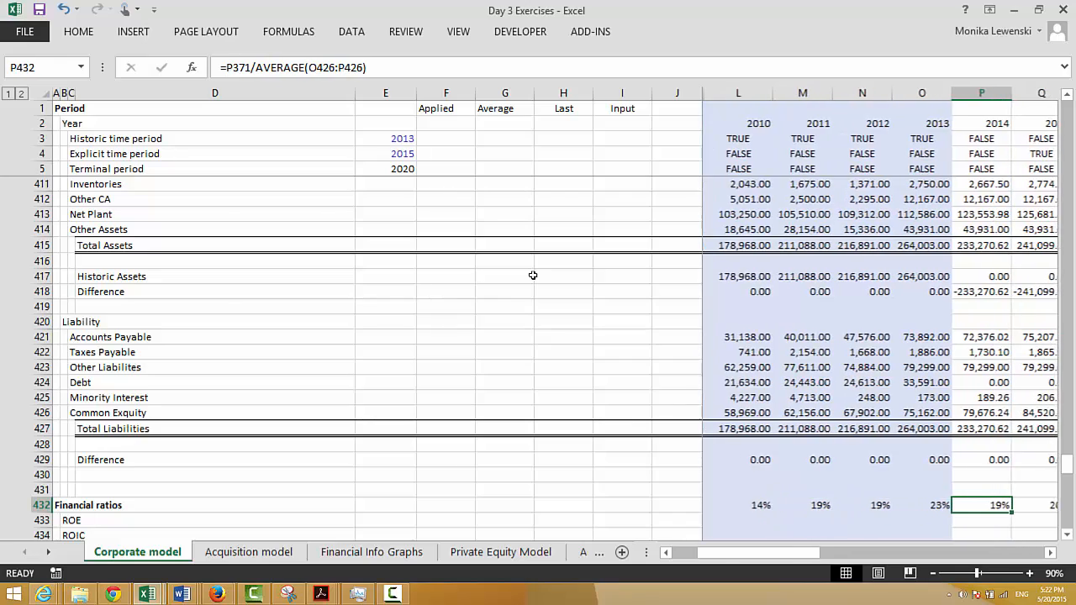
{"action": "key", "text": "Right"}
{"action": "key", "text": "Right"}
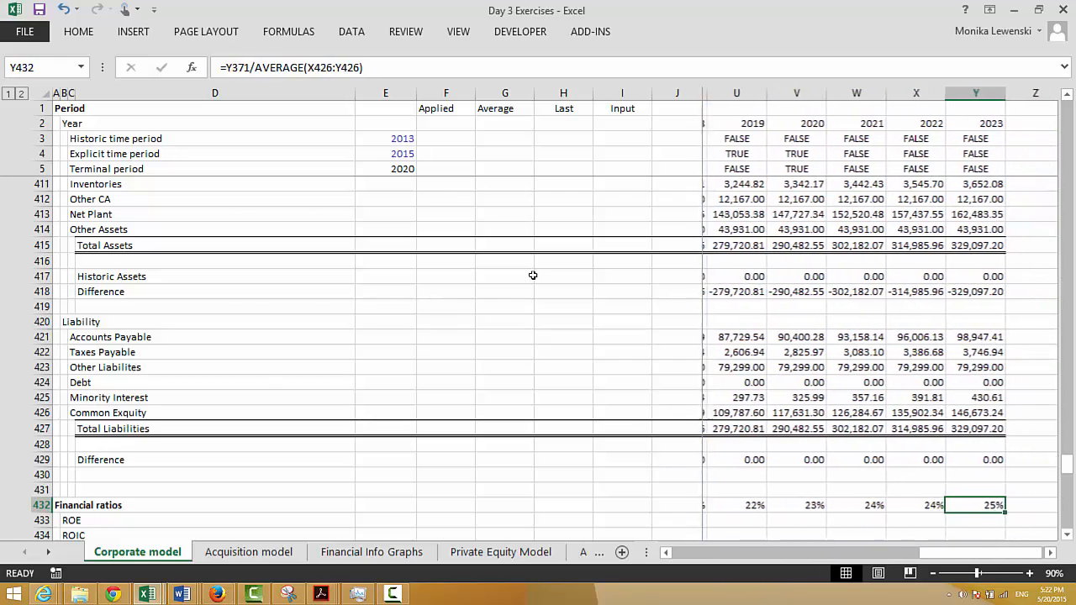
{"action": "key", "text": "Left"}
{"action": "key", "text": "Home"}
{"action": "key", "text": "ctrl+Left"}
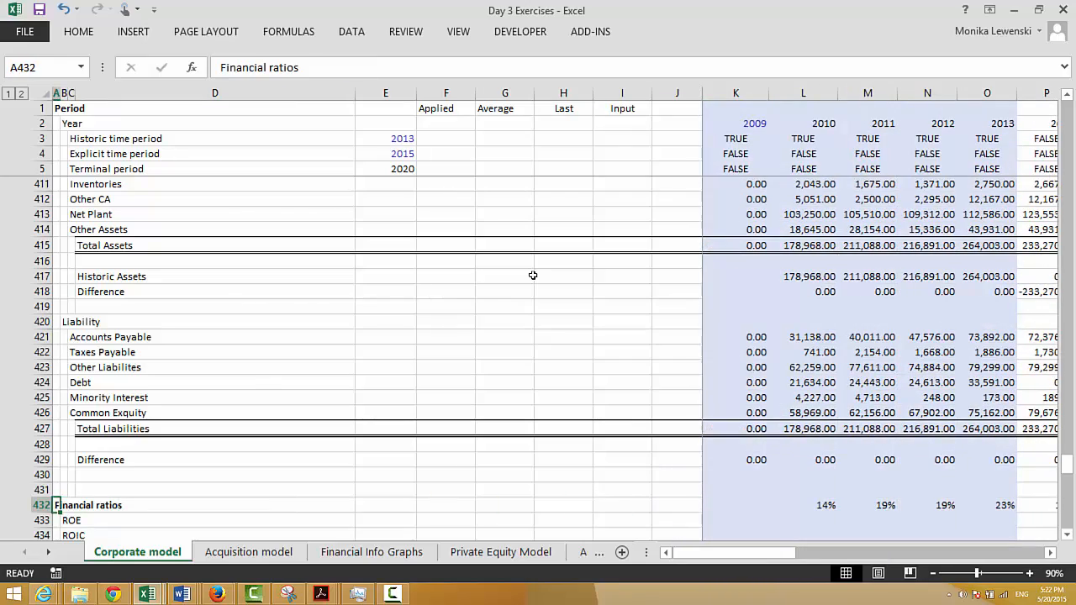
Step: Go to the 2010 ROIC cell, L434, in the financial ratios section
{"action": "key", "text": "Down"}
{"action": "key", "text": "Down"}
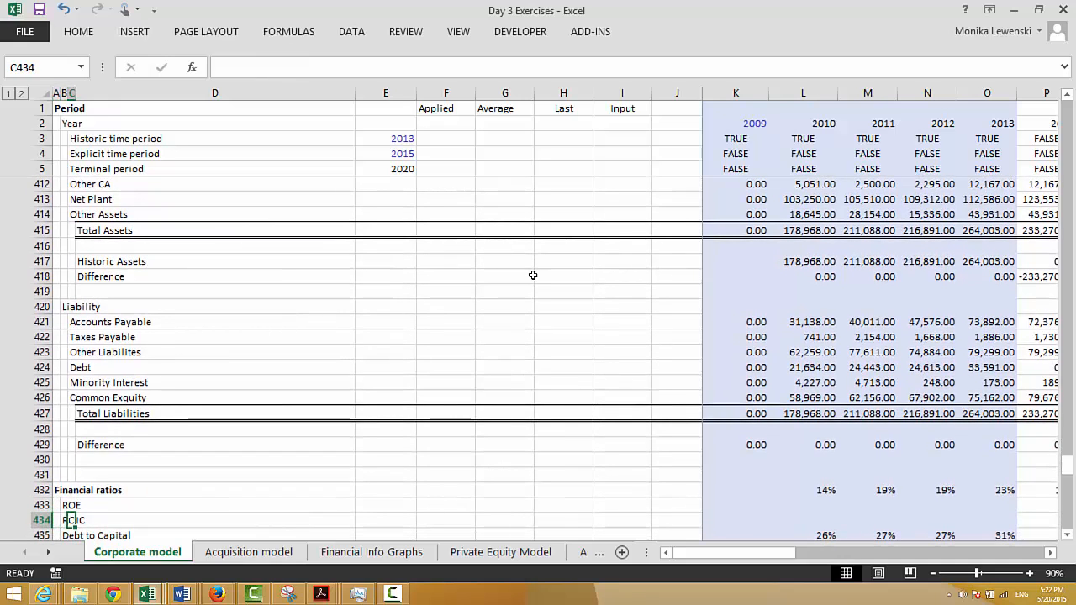
{"action": "key", "text": "Right"}
{"action": "key", "text": "Right"}
{"action": "key", "text": "Right"}
{"action": "key", "text": "Right"}
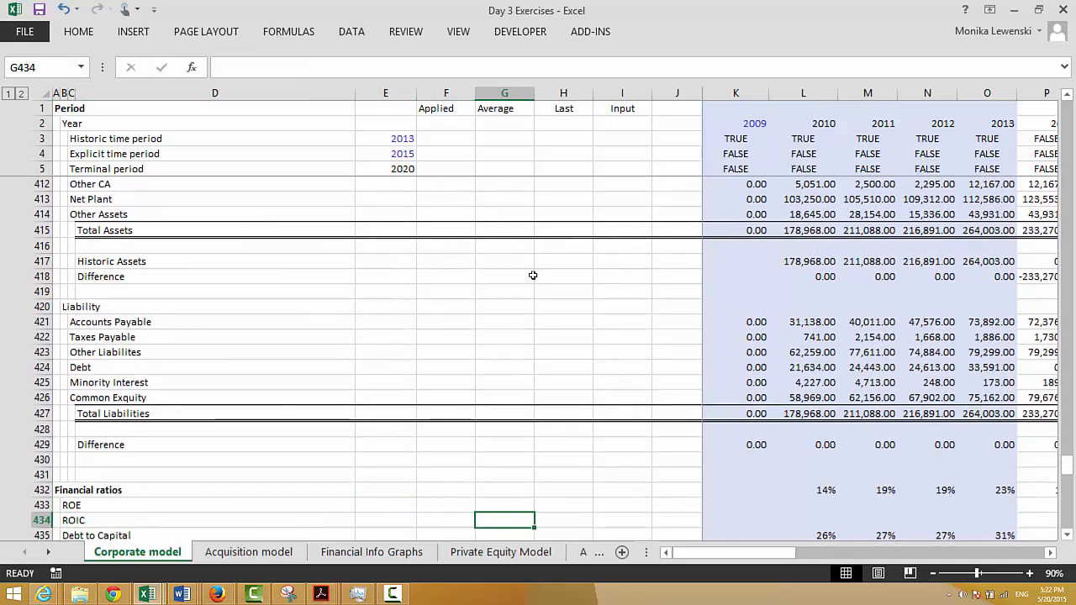
{"action": "key", "text": "Right"}
{"action": "key", "text": "Right"}
{"action": "key", "text": "Right"}
{"action": "key", "text": "Right"}
{"action": "key", "text": "Right"}
{"action": "key", "text": "Right"}
{"action": "key", "text": "Left"}
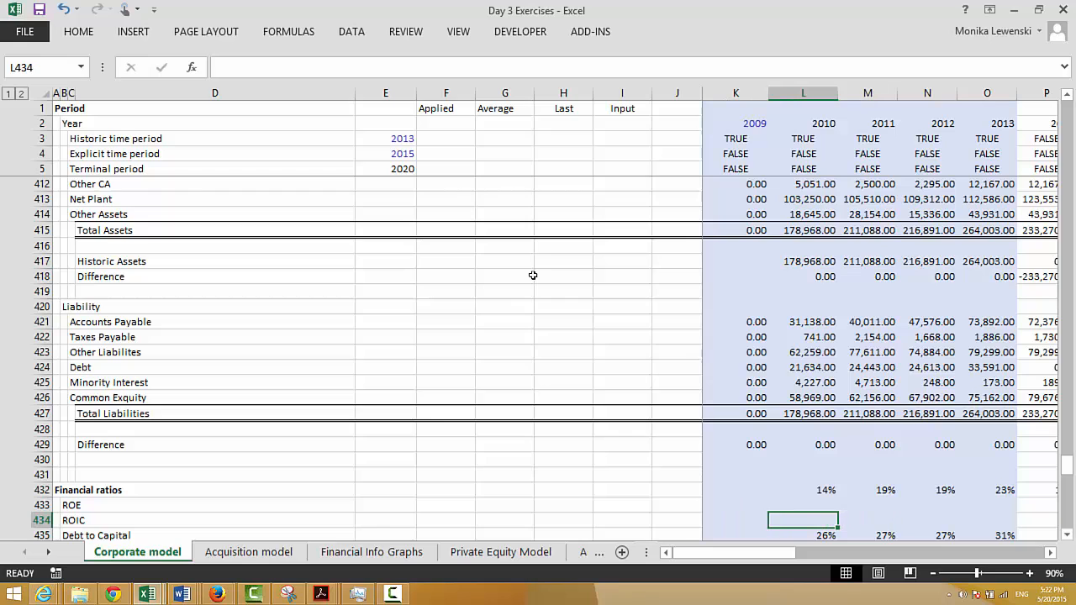
Step: Review the balance sheet's liability and asset lines up to Cash to identify the components of invested capital
{"action": "key", "text": "Up"}
{"action": "key", "text": "Up"}
{"action": "key", "text": "Up"}
{"action": "key", "text": "Up"}
{"action": "key", "text": "Up"}
{"action": "key", "text": "Up"}
{"action": "key", "text": "Up"}
{"action": "key", "text": "Up"}
{"action": "key", "text": "Up"}
{"action": "key", "text": "Up"}
{"action": "key", "text": "Up"}
{"action": "key", "text": "Up"}
{"action": "key", "text": "Left"}
{"action": "key", "text": "Left"}
{"action": "key", "text": "Up"}
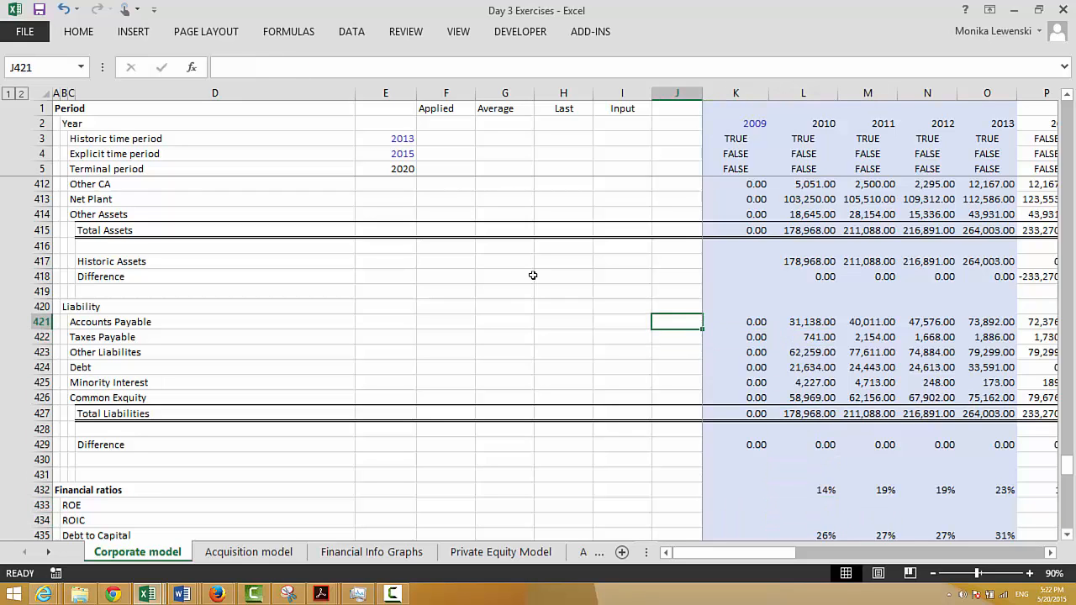
{"action": "key", "text": "Up"}
{"action": "key", "text": "Up"}
{"action": "key", "text": "Up"}
{"action": "key", "text": "Up"}
{"action": "key", "text": "Up"}
{"action": "key", "text": "Up"}
{"action": "key", "text": "Up"}
{"action": "key", "text": "Up"}
{"action": "key", "text": "Up"}
{"action": "key", "text": "Up"}
{"action": "key", "text": "Up"}
{"action": "key", "text": "Up"}
{"action": "key", "text": "Up"}
{"action": "key", "text": "Up"}
{"action": "key", "text": "Up"}
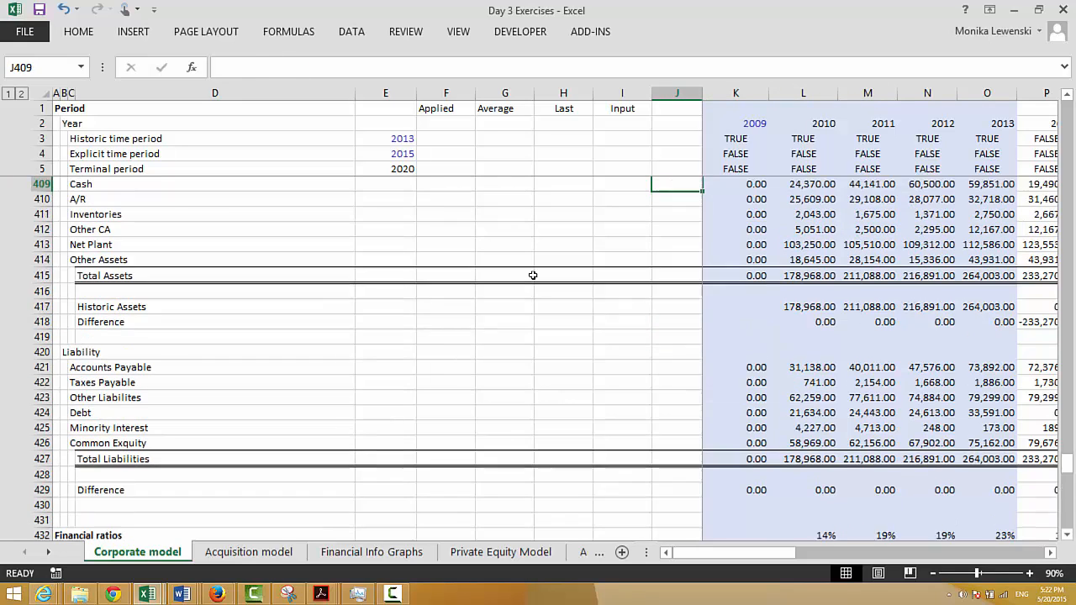
Step: Enter a weight of 1 in J424:J426 for Debt, Minority Interest and common equity
{"action": "key", "text": "Down"}
{"action": "key", "text": "Down"}
{"action": "key", "text": "Down"}
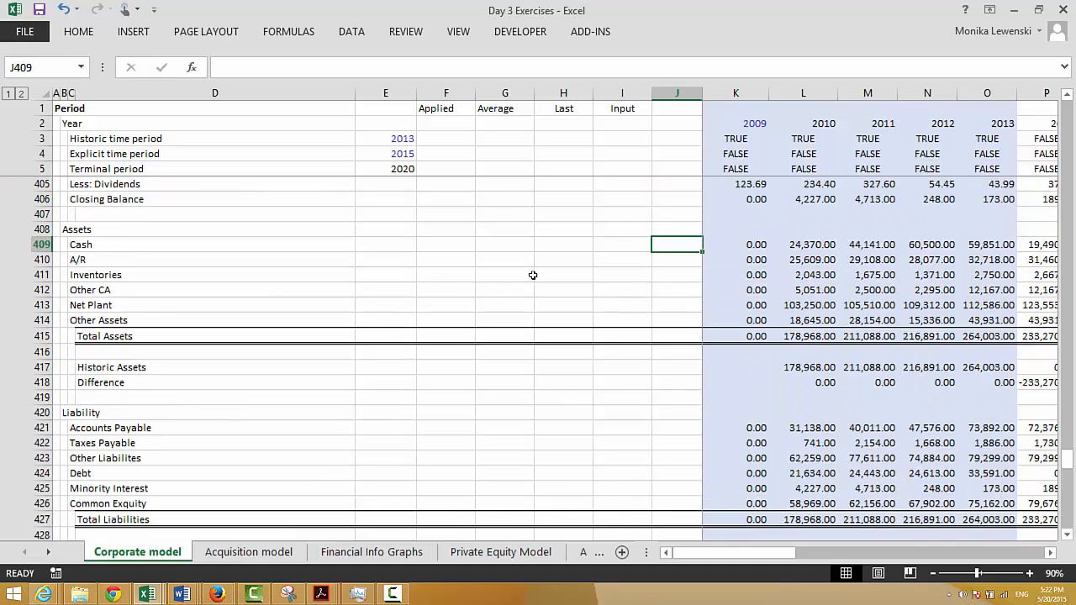
{"action": "key", "text": "Down"}
{"action": "key", "text": "Down"}
{"action": "key", "text": "Down"}
{"action": "key", "text": "Down"}
{"action": "key", "text": "Down"}
{"action": "key", "text": "Down"}
{"action": "key", "text": "Down"}
{"action": "key", "text": "Down"}
{"action": "key", "text": "Down"}
{"action": "key", "text": "Down"}
{"action": "key", "text": "Down"}
{"action": "key", "text": "Down"}
{"action": "key", "text": "Down"}
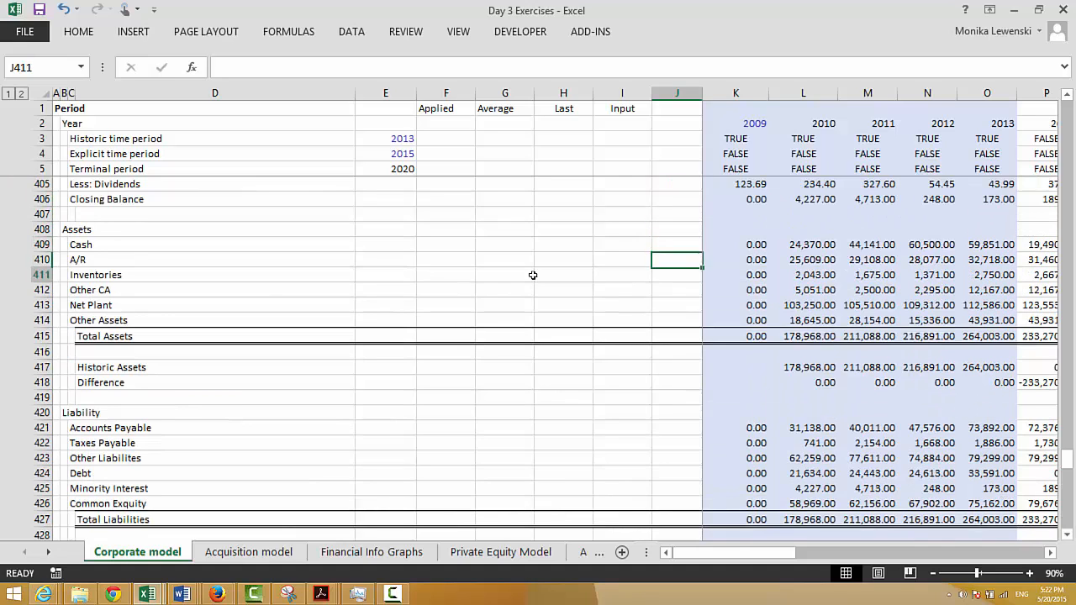
{"action": "key", "text": "Up"}
{"action": "key", "text": "Down"}
{"action": "key", "text": "Down"}
{"action": "key", "text": "Down"}
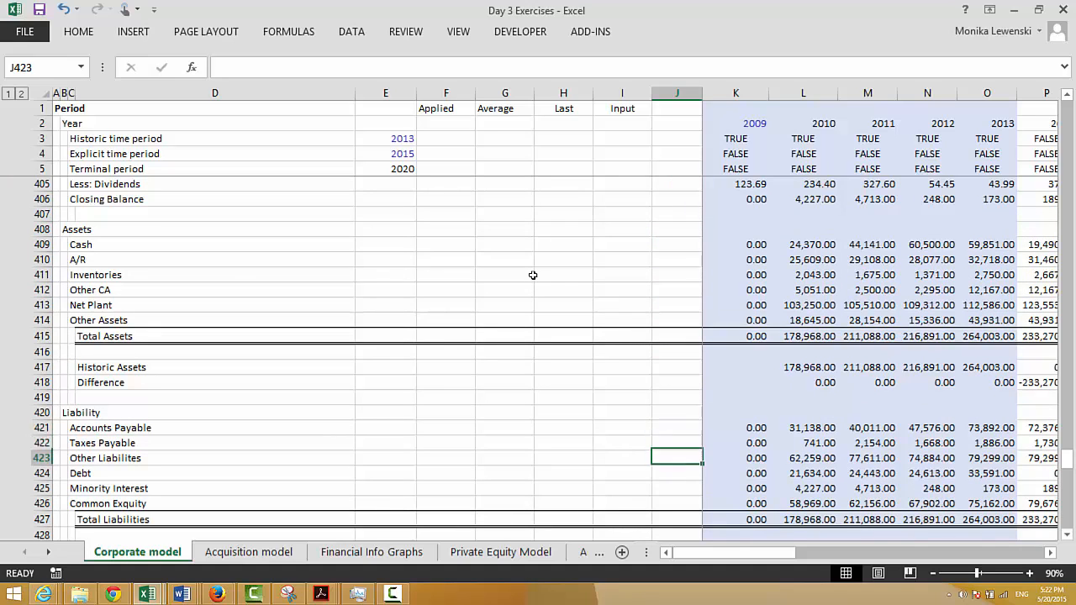
{"action": "type", "text": "1"}
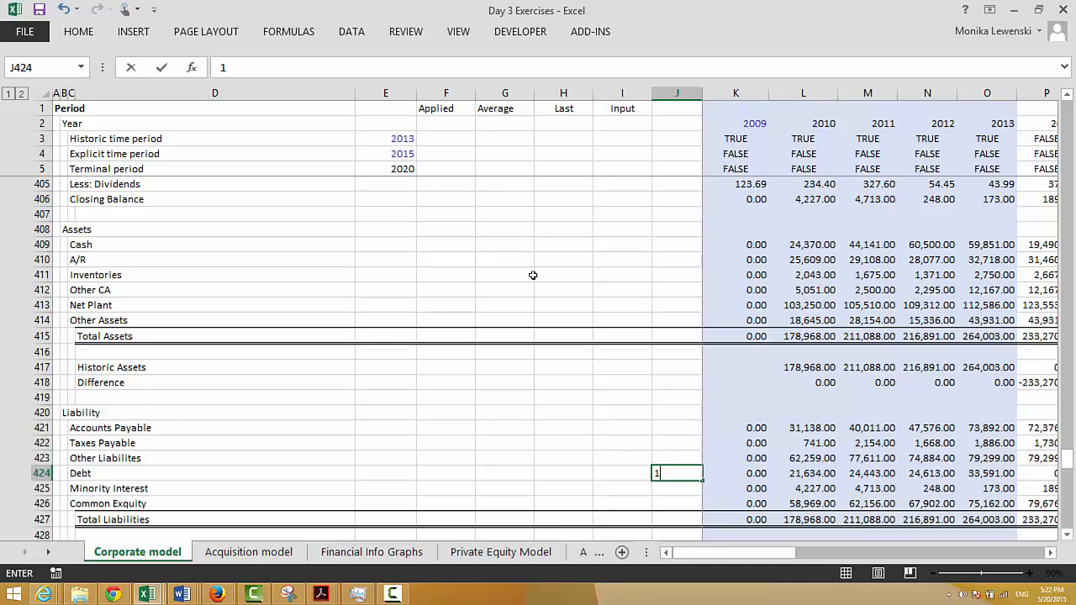
{"action": "key", "text": "Return"}
{"action": "type", "text": "1"}
{"action": "key", "text": "Return"}
{"action": "type", "text": "1"}
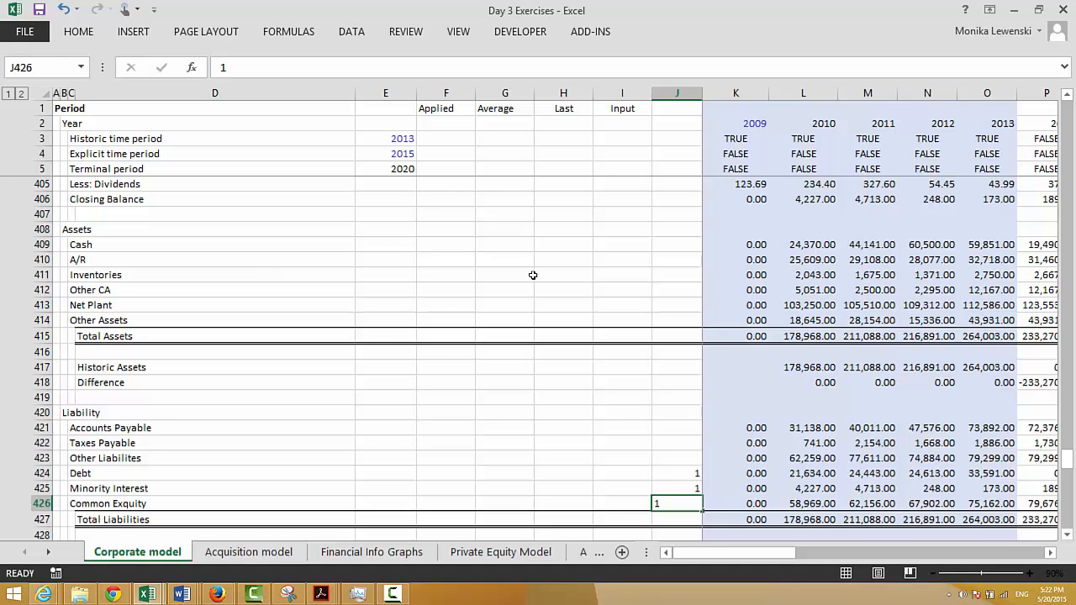
Step: Enter a weight of 0.5 in J423 for the other liabilities line
{"action": "key", "text": "Up"}
{"action": "key", "text": "Up"}
{"action": "key", "text": "Up"}
{"action": "key", "text": "Up"}
{"action": "key", "text": "Down"}
{"action": "key", "text": "Left"}
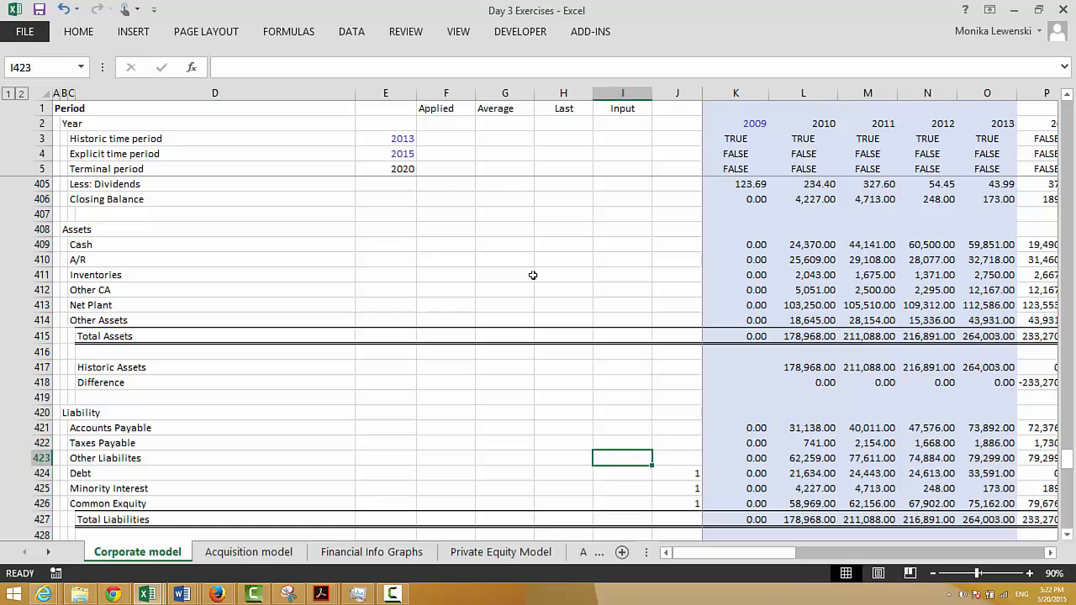
{"action": "key", "text": "Right"}
{"action": "type", "text": ".5"}
{"action": "key", "text": "Return"}
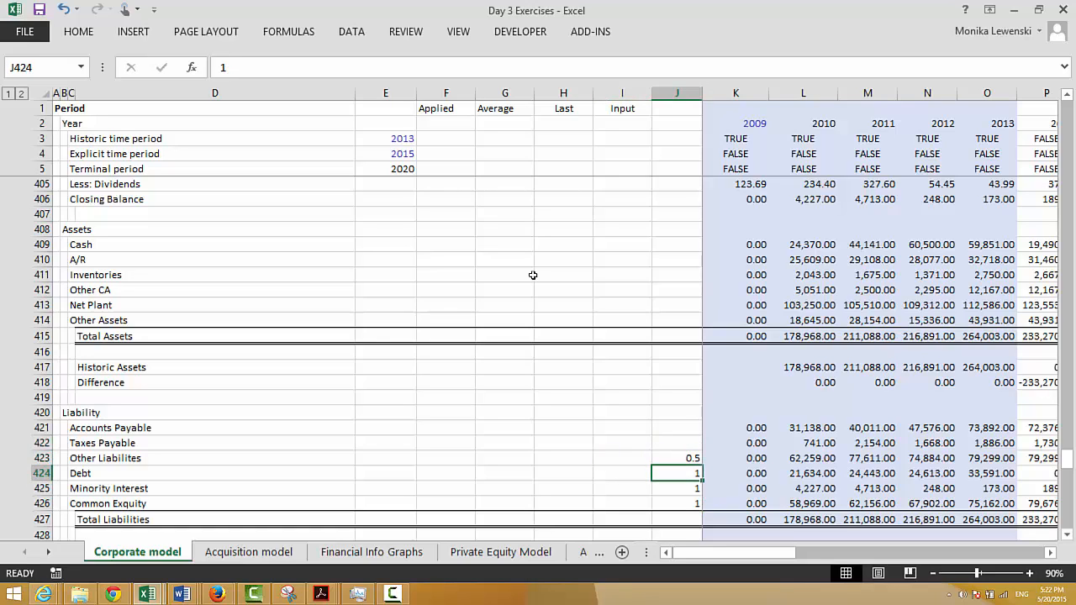
{"action": "key", "text": "Up"}
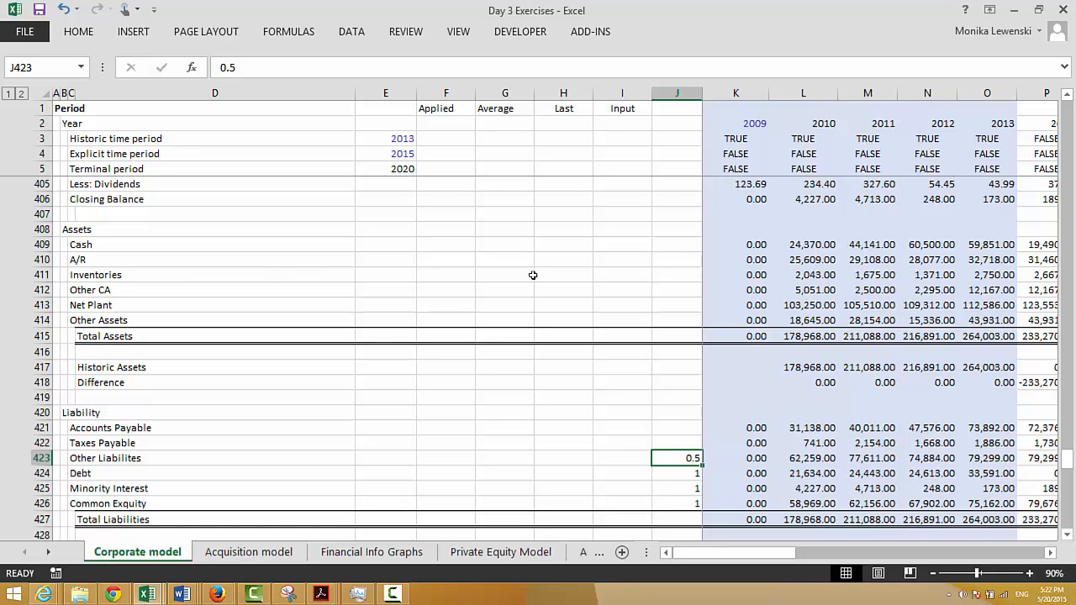
Step: Enter a weight of -1 in J409 for Cash in the Assets section
{"action": "key", "text": "Up"}
{"action": "key", "text": "Up"}
{"action": "key", "text": "Up"}
{"action": "key", "text": "Down"}
{"action": "key", "text": "Up"}
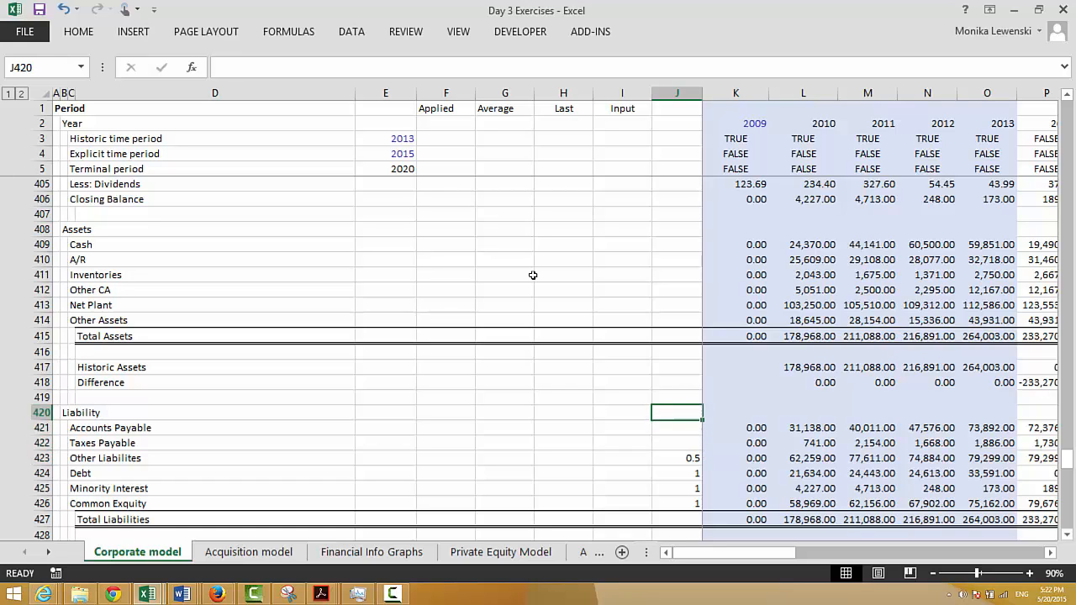
{"action": "key", "text": "Up"}
{"action": "key", "text": "Up"}
{"action": "key", "text": "Up"}
{"action": "key", "text": "Up"}
{"action": "key", "text": "Up"}
{"action": "key", "text": "Up"}
{"action": "key", "text": "Up"}
{"action": "key", "text": "Up"}
{"action": "key", "text": "Up"}
{"action": "key", "text": "Up"}
{"action": "key", "text": "Up"}
{"action": "type", "text": "-1"}
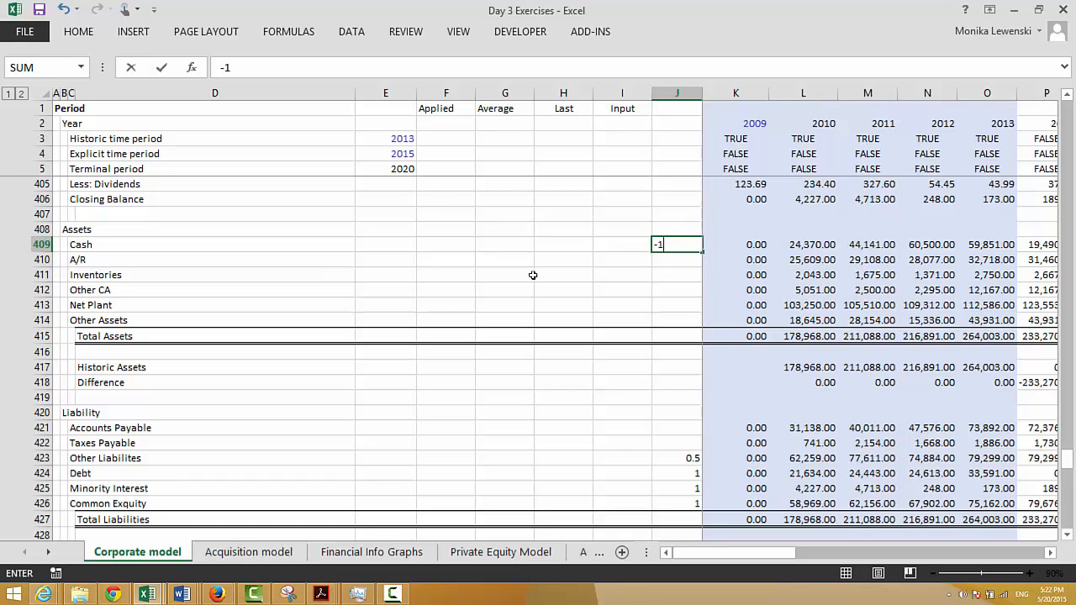
{"action": "key", "text": "Return"}
Step: Try a weight of -1 for Other CA in J412, and clear it again
{"action": "key", "text": "Down"}
{"action": "key", "text": "Down"}
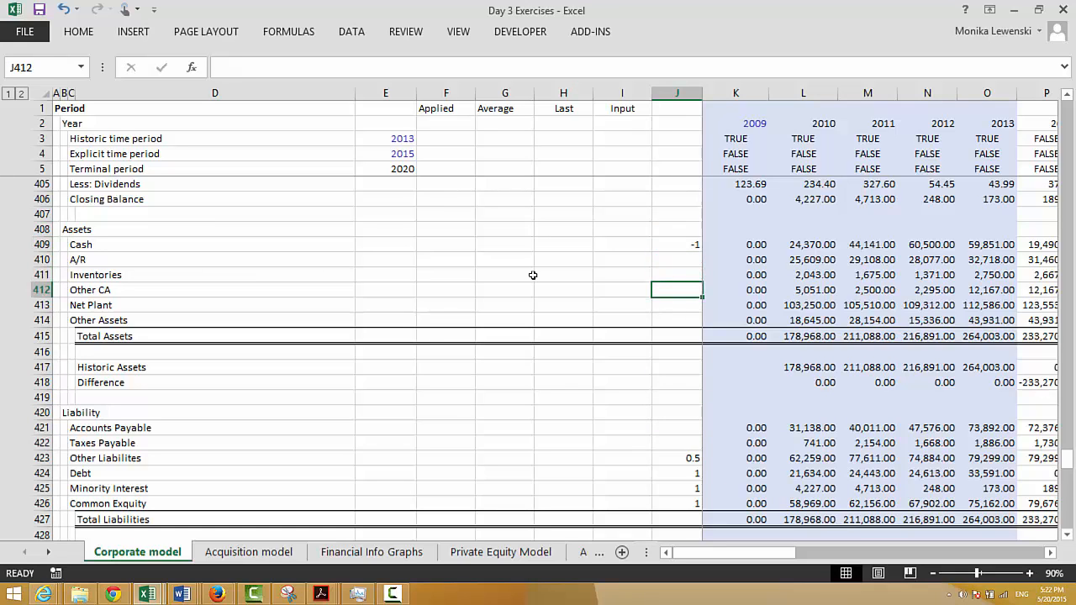
{"action": "type", "text": "-1"}
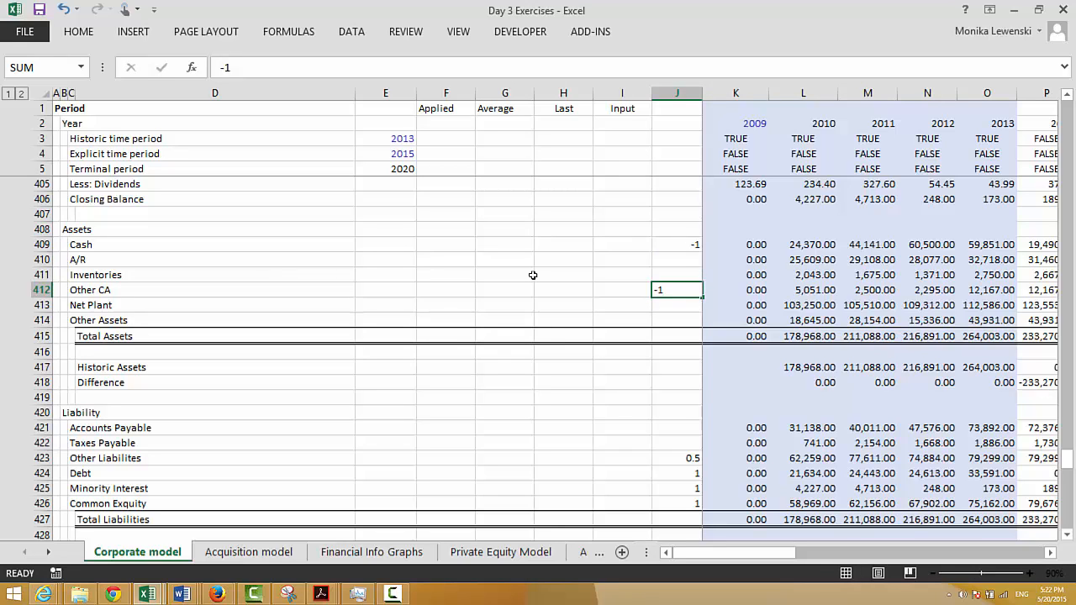
{"action": "key", "text": "Return"}
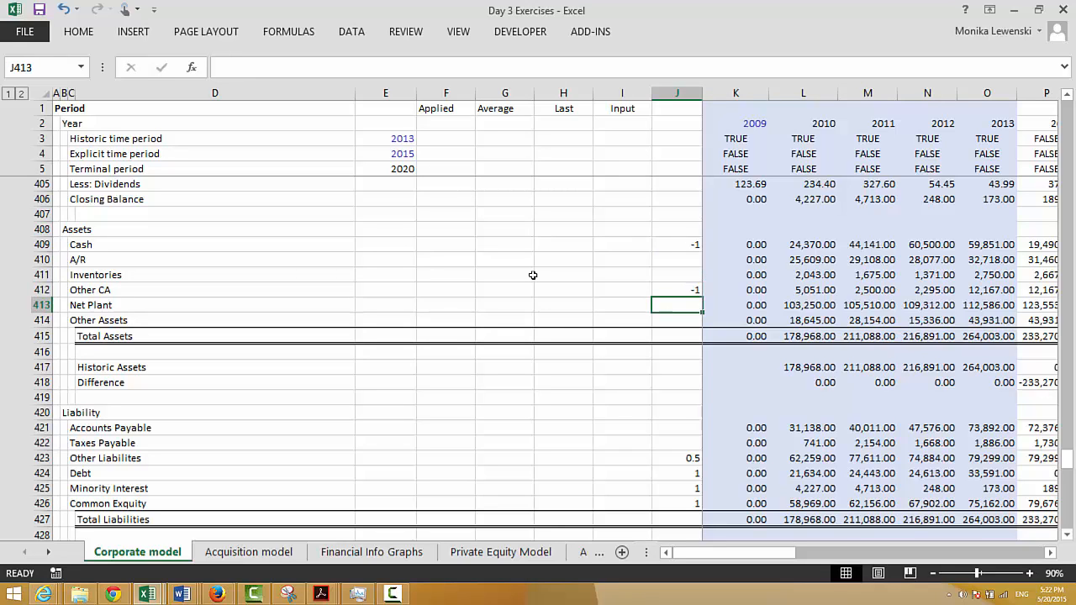
{"action": "key", "text": "Up"}
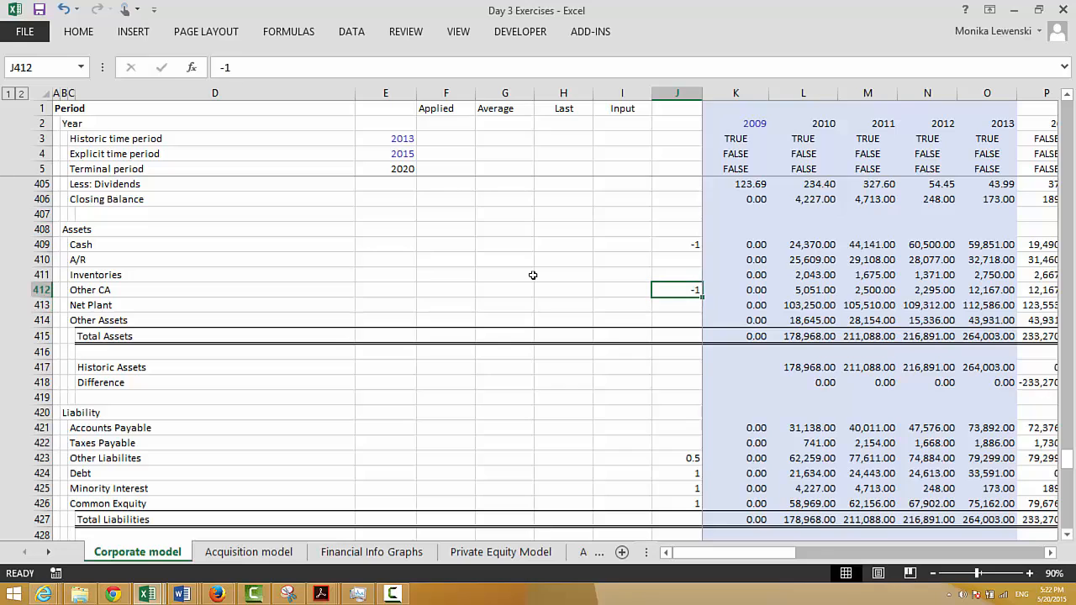
{"action": "key", "text": "Down"}
Step: Enter a weight of -0.5 in J414 for Other Assets and return below the balance sheet
{"action": "key", "text": "Down"}
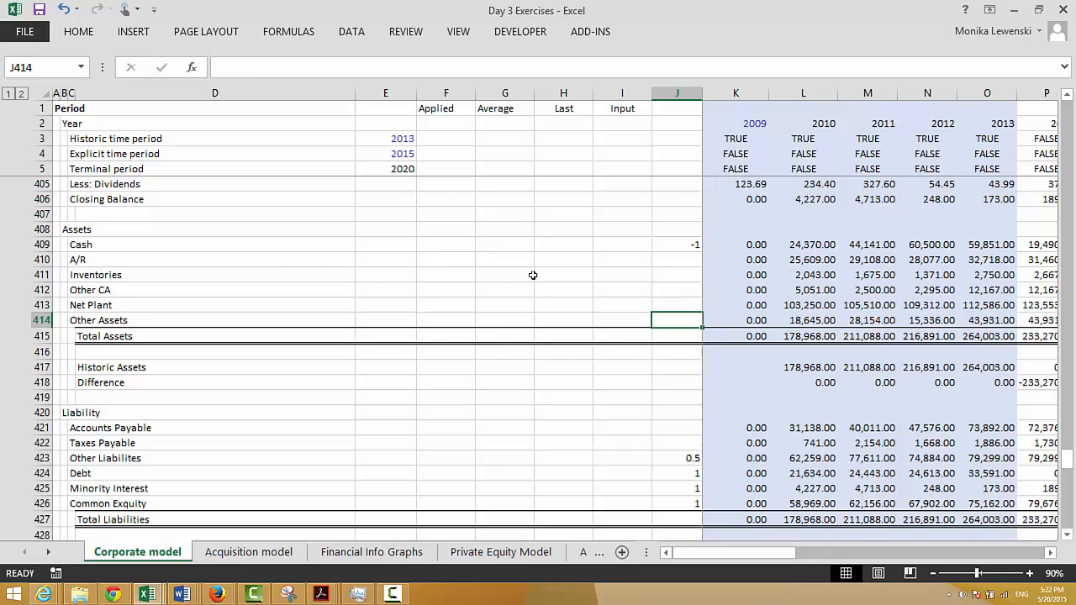
{"action": "type", "text": "-."}
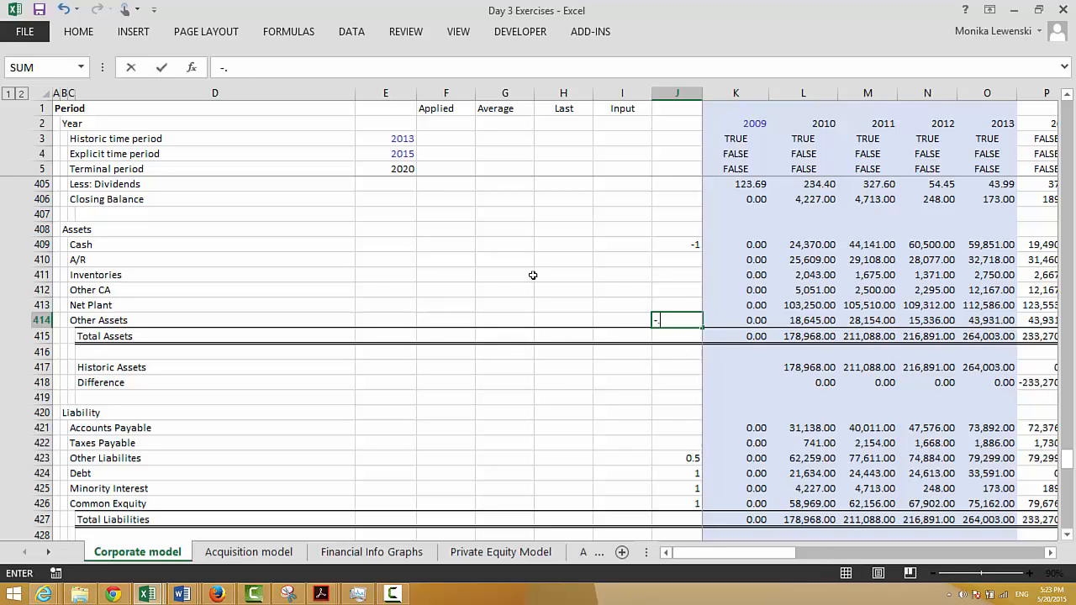
{"action": "key", "text": "Return"}
{"action": "key", "text": "Down"}
{"action": "key", "text": "Down"}
{"action": "key", "text": "Down"}
{"action": "key", "text": "Down"}
{"action": "key", "text": "Down"}
{"action": "key", "text": "Down"}
{"action": "key", "text": "Down"}
{"action": "key", "text": "Down"}
{"action": "key", "text": "Down"}
{"action": "key", "text": "Down"}
{"action": "key", "text": "Down"}
{"action": "key", "text": "Down"}
{"action": "key", "text": "Down"}
{"action": "key", "text": "Down"}
{"action": "key", "text": "Down"}
{"action": "key", "text": "Down"}
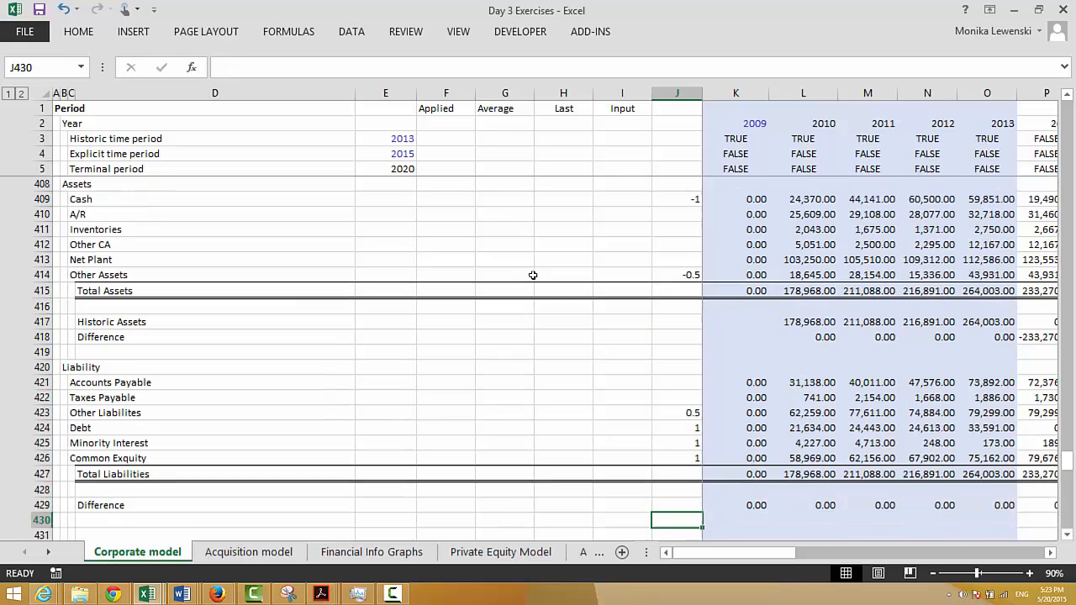
Step: Begin a SUMPRODUCT formula in L433 for the 2010 column, below the Financial ratios heading
{"action": "key", "text": "Up"}
{"action": "key", "text": "Up"}
{"action": "key", "text": "Down"}
{"action": "key", "text": "Down"}
{"action": "key", "text": "Down"}
{"action": "key", "text": "Down"}
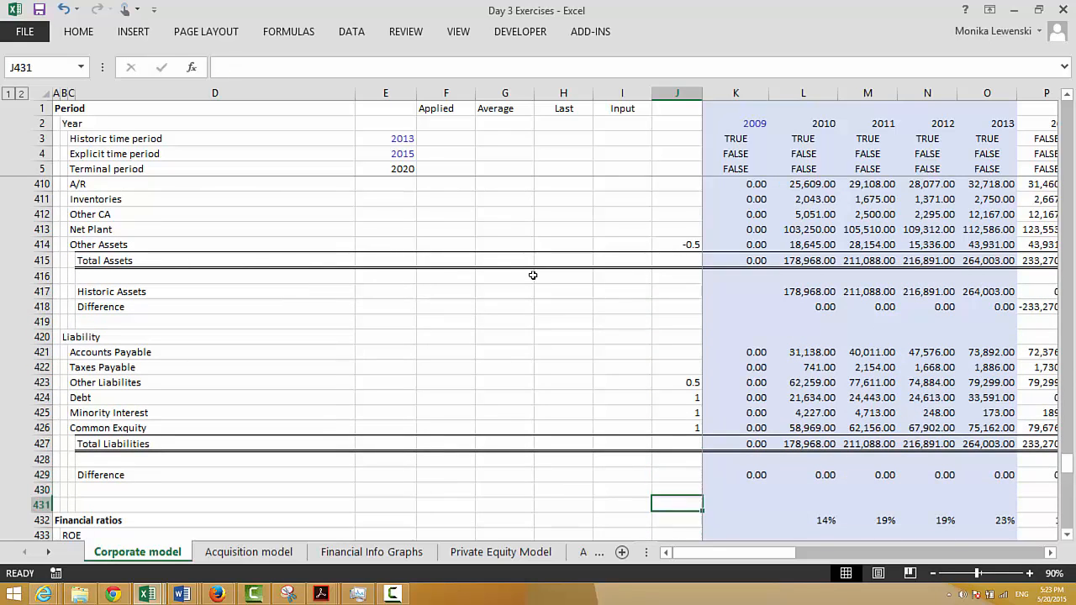
{"action": "key", "text": "Down"}
{"action": "key", "text": "Up"}
{"action": "key", "text": "Right"}
{"action": "key", "text": "Right"}
{"action": "key", "text": "Right"}
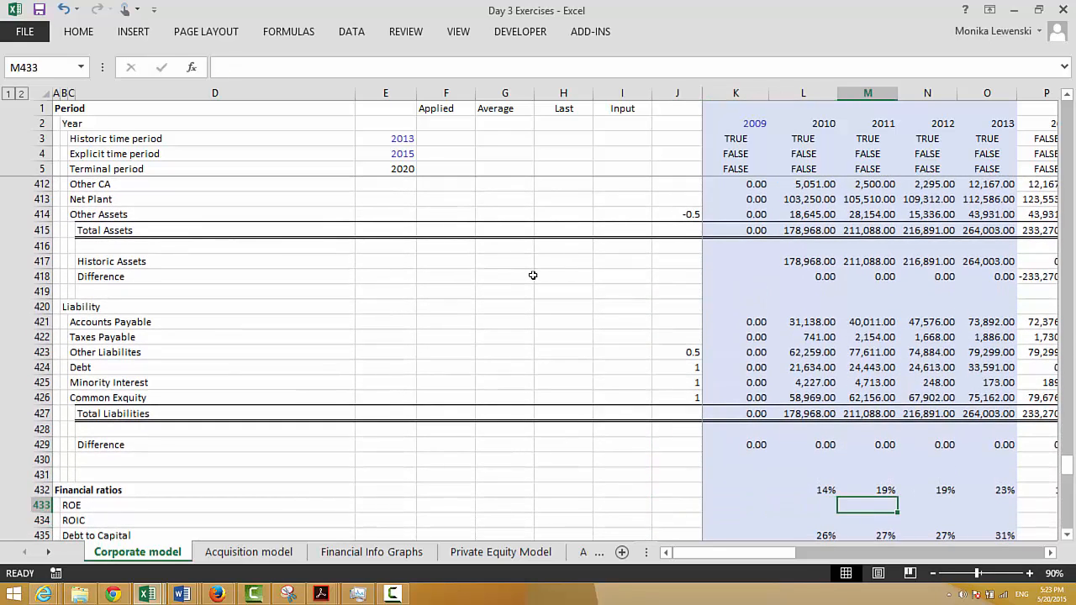
{"action": "key", "text": "Left"}
{"action": "type", "text": "=sum"}
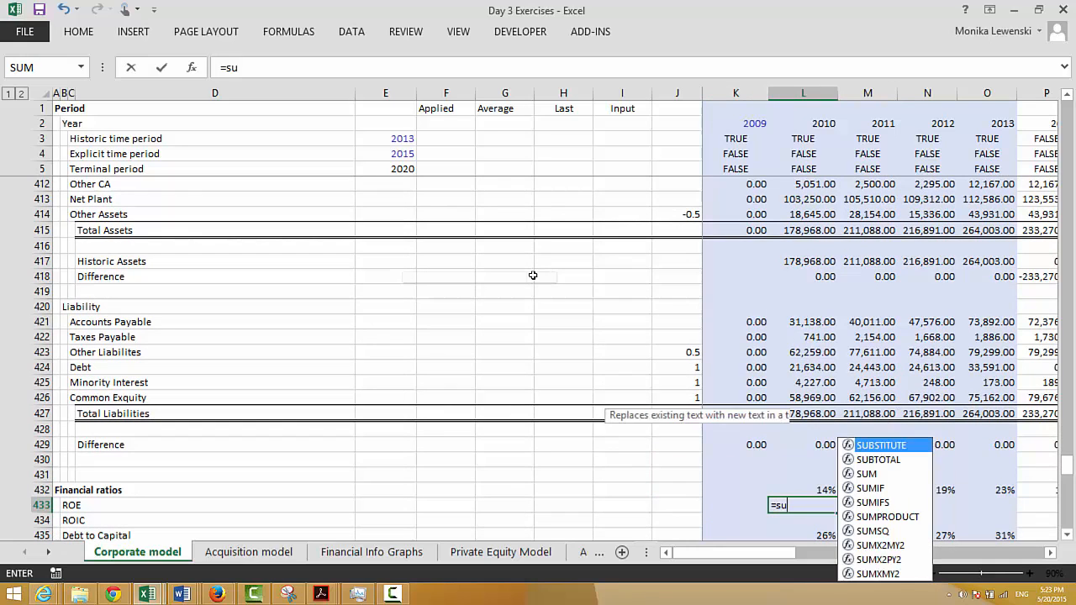
{"action": "key", "text": "Down"}
{"action": "key", "text": "Down"}
{"action": "key", "text": "Down"}
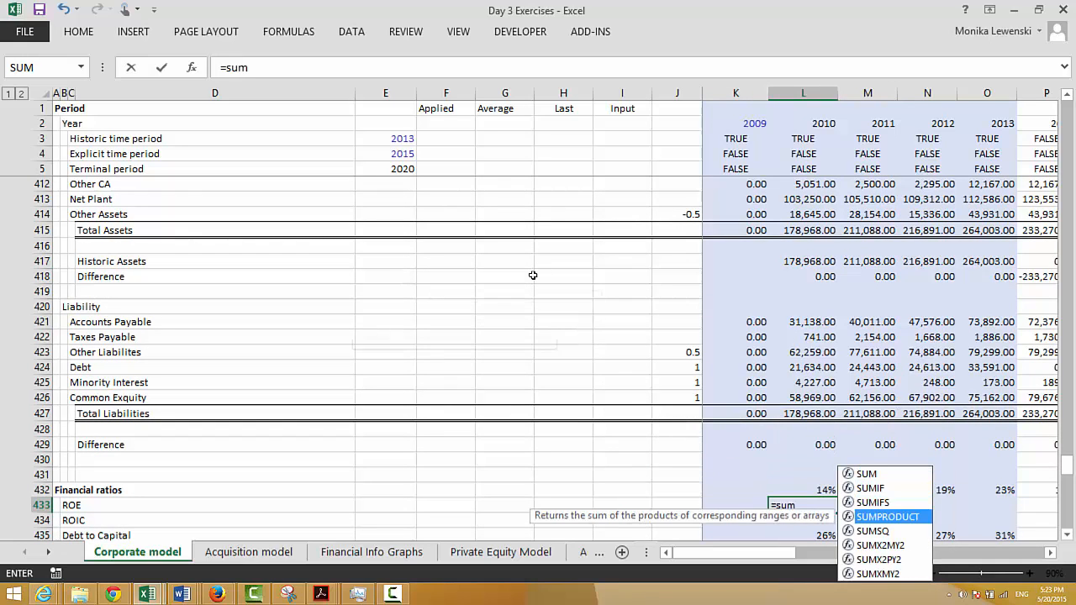
{"action": "key", "text": "Tab"}
Step: Set the 2010 balance sheet range L409:L426, from Cash to Common Equity, as the first SUMPRODUCT array
{"action": "key", "text": "Up"}
{"action": "key", "text": "Up"}
{"action": "key", "text": "Up"}
{"action": "key", "text": "Up"}
{"action": "key", "text": "Up"}
{"action": "key", "text": "Up"}
{"action": "key", "text": "Up"}
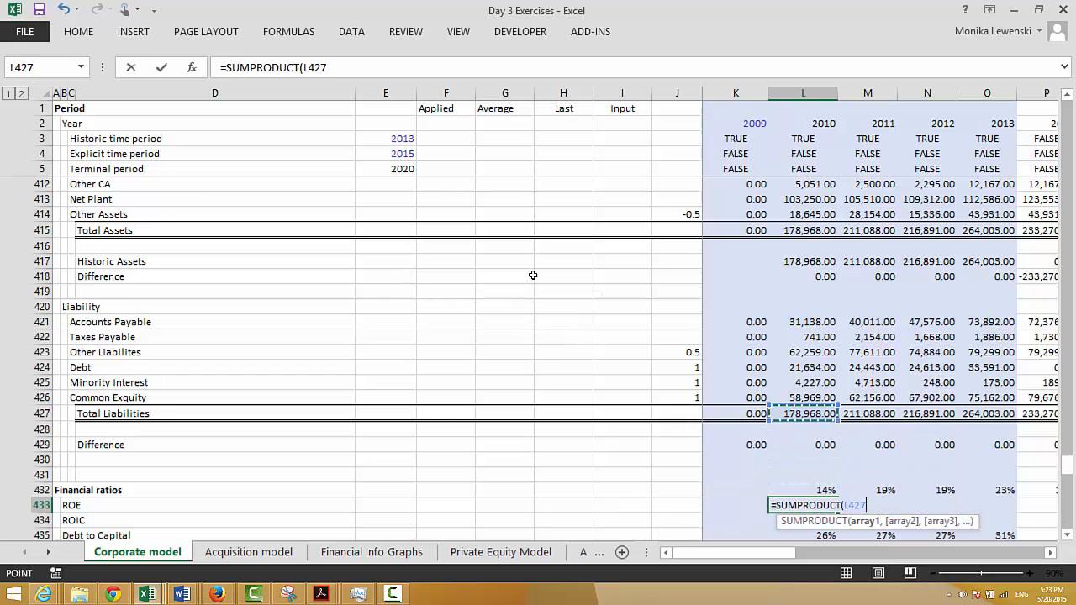
{"action": "key", "text": "shift+Up"}
{"action": "key", "text": "shift+Up"}
{"action": "key", "text": "shift+Up"}
{"action": "key", "text": "shift+Up"}
{"action": "key", "text": "shift+Up"}
{"action": "key", "text": "shift+Up"}
{"action": "key", "text": "shift+Up"}
{"action": "key", "text": "shift+Up"}
{"action": "key", "text": "shift+Up"}
{"action": "key", "text": "shift+Up"}
{"action": "key", "text": "shift+Up"}
{"action": "key", "text": "shift+Up"}
{"action": "key", "text": "shift+Up"}
{"action": "key", "text": "shift+Up"}
{"action": "key", "text": "shift+Up"}
{"action": "key", "text": "shift+Up"}
{"action": "key", "text": "shift+Up"}
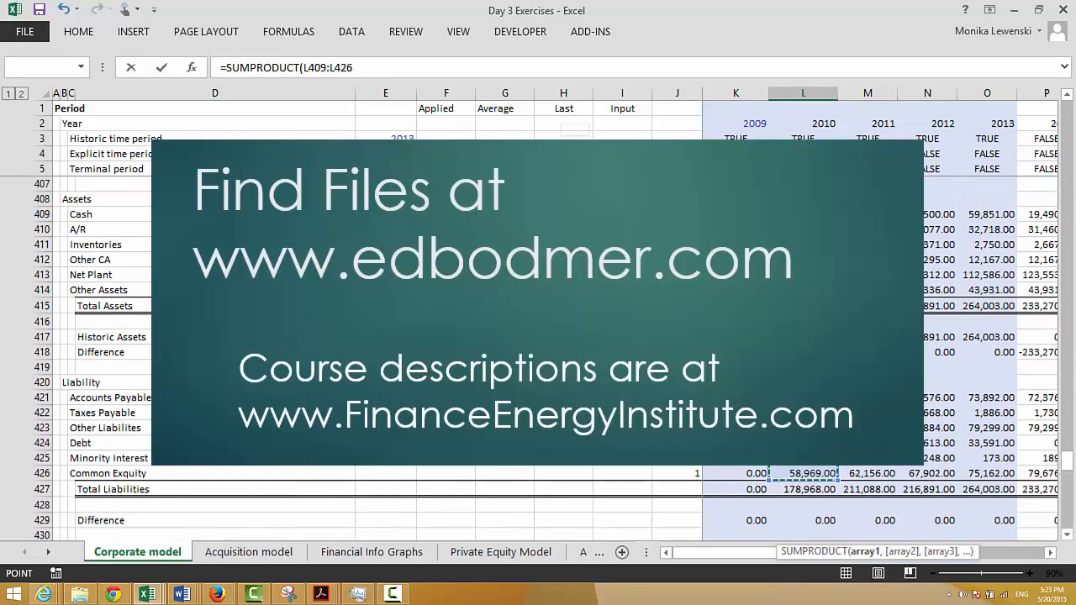
Step: Add the weights range as the absolute reference $J$409:$J$426 for the second array and complete the formula
{"action": "type", "text": ","}
{"action": "key", "text": "Left"}
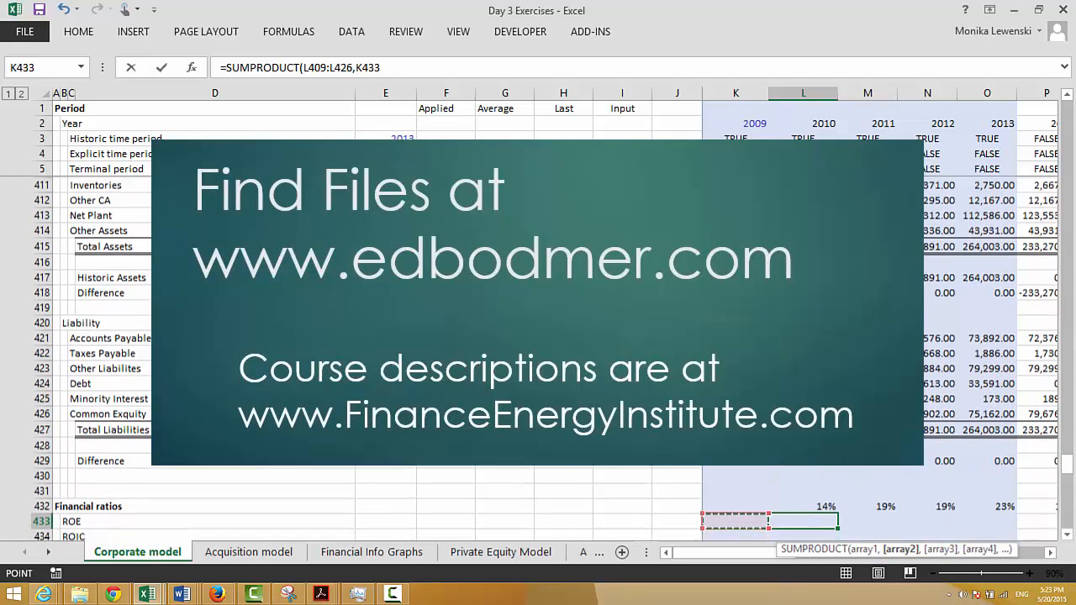
{"action": "key", "text": "Left"}
{"action": "key", "text": "Up"}
{"action": "key", "text": "Up"}
{"action": "key", "text": "Up"}
{"action": "key", "text": "Up"}
{"action": "key", "text": "Up"}
{"action": "key", "text": "Up"}
{"action": "key", "text": "Up"}
{"action": "key", "text": "Up"}
{"action": "key", "text": "Up"}
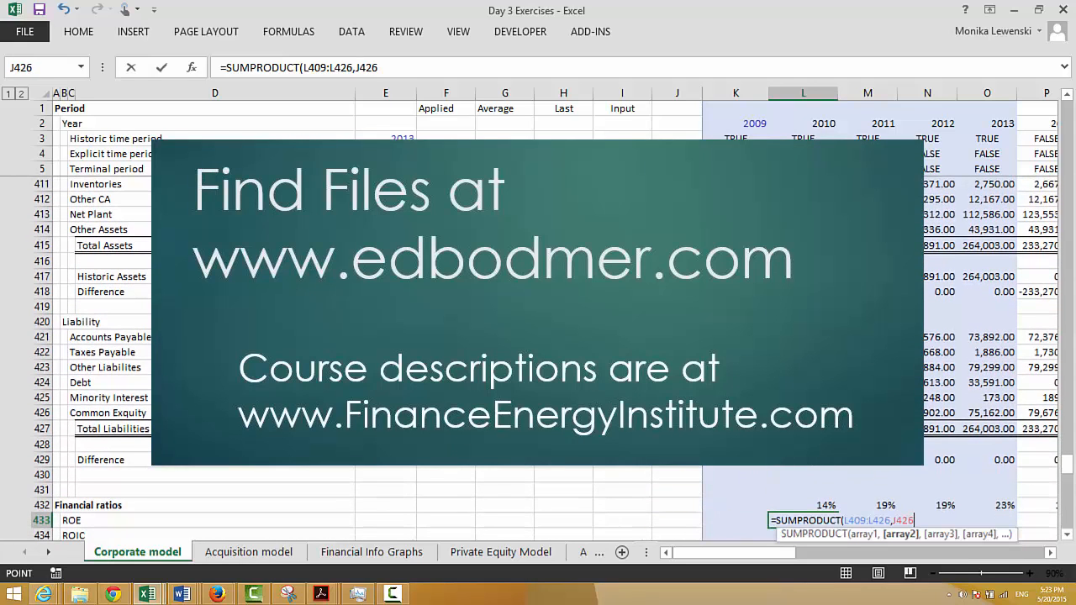
{"action": "key", "text": "shift+Up"}
{"action": "key", "text": "shift+Up"}
{"action": "key", "text": "shift+Up"}
{"action": "key", "text": "shift+Up"}
{"action": "key", "text": "shift+Up"}
{"action": "key", "text": "shift+Up"}
{"action": "key", "text": "shift+Up"}
{"action": "key", "text": "shift+Up"}
{"action": "key", "text": "shift+Up"}
{"action": "key", "text": "shift+Up"}
{"action": "key", "text": "shift+Up"}
{"action": "key", "text": "shift+Up"}
{"action": "key", "text": "shift+Up"}
{"action": "key", "text": "shift+Up"}
{"action": "key", "text": "shift+Up"}
{"action": "key", "text": "shift+Up"}
{"action": "key", "text": "shift+Up"}
{"action": "key", "text": "shift+Up"}
{"action": "key", "text": "shift+Up"}
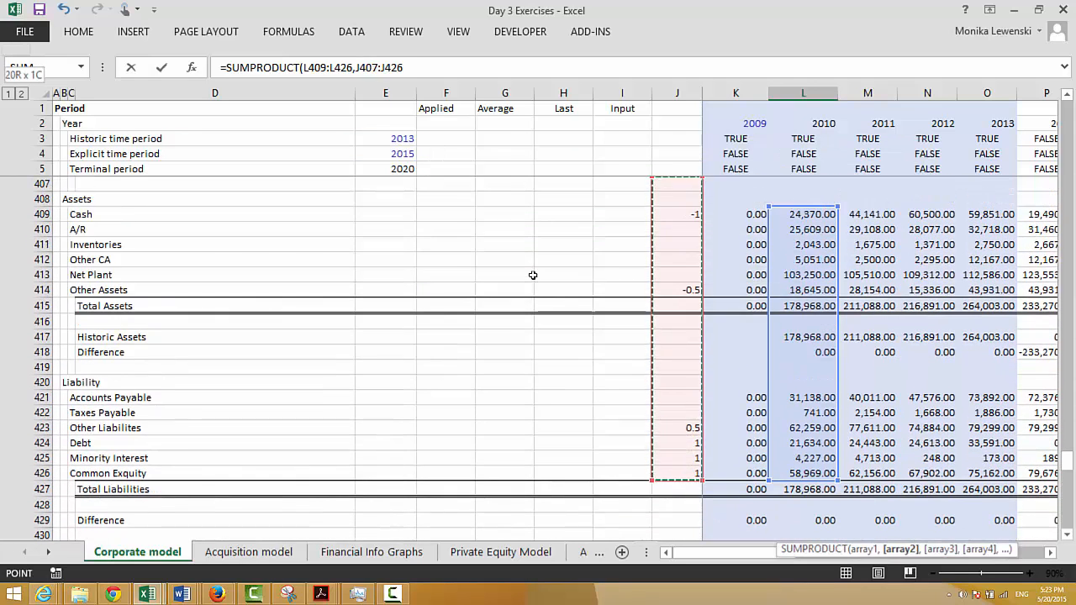
{"action": "key", "text": "shift+Down"}
{"action": "key", "text": "shift+Down"}
{"action": "key", "text": "F4"}
{"action": "key", "text": "Return"}
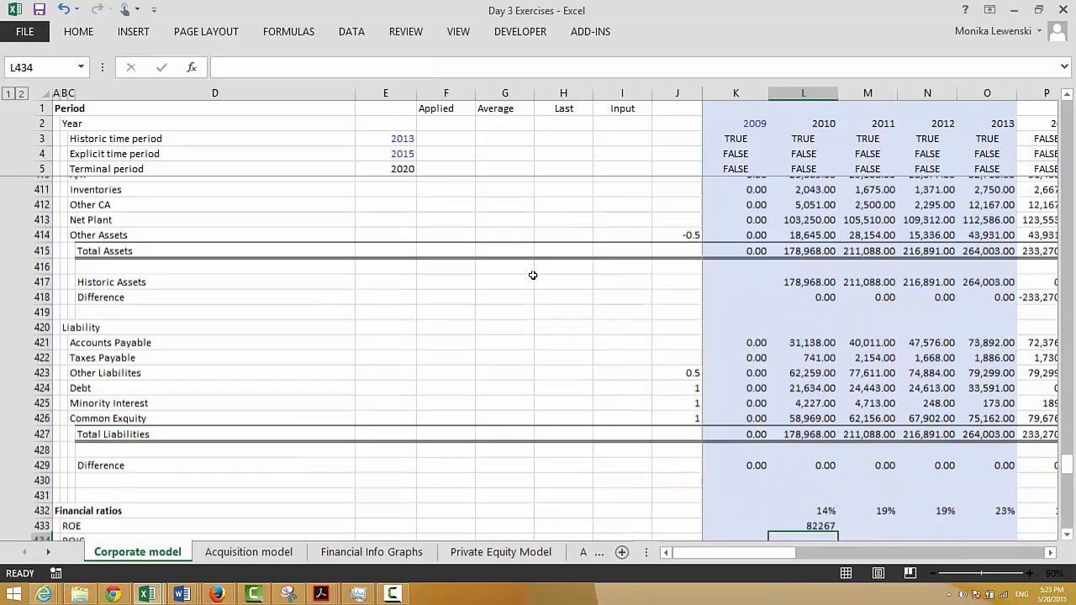
Step: Edit the L433 formula to insert a reference to the 2010 EBIT in L363 ahead of SUMPRODUCT
{"action": "key", "text": "Up"}
{"action": "key", "text": "F2"}
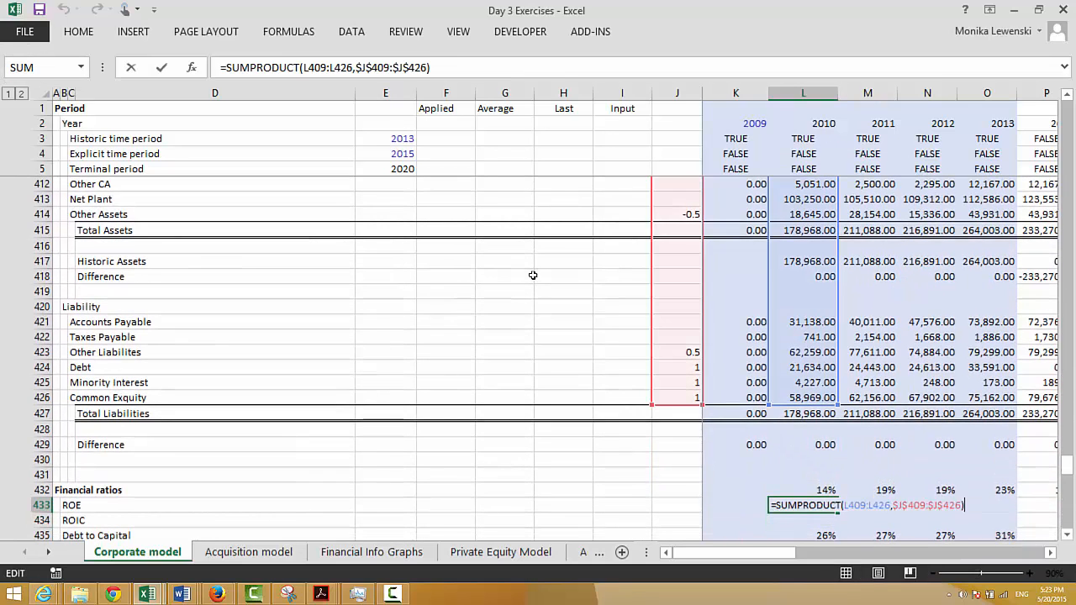
{"action": "key", "text": "Left"}
{"action": "key", "text": "Left"}
{"action": "key", "text": "Left"}
{"action": "key", "text": "Left"}
{"action": "key", "text": "Left"}
{"action": "key", "text": "Left"}
{"action": "key", "text": "Left"}
{"action": "key", "text": "Left"}
{"action": "key", "text": "Left"}
{"action": "key", "text": "Left"}
{"action": "key", "text": "Left"}
{"action": "key", "text": "Left"}
{"action": "key", "text": "Left"}
{"action": "key", "text": "Left"}
{"action": "key", "text": "Left"}
{"action": "key", "text": "Left"}
{"action": "key", "text": "Left"}
{"action": "key", "text": "Left"}
{"action": "key", "text": "Left"}
{"action": "key", "text": "Left"}
{"action": "left_click", "coordinate": [781, 229]}
{"action": "key", "text": "Up"}
{"action": "key", "text": "Up"}
{"action": "key", "text": "Up"}
{"action": "key", "text": "Up"}
{"action": "key", "text": "Up"}
{"action": "key", "text": "Up"}
{"action": "key", "text": "Up"}
{"action": "key", "text": "Up"}
{"action": "key", "text": "Up"}
{"action": "key", "text": "Up"}
{"action": "key", "text": "Up"}
{"action": "key", "text": "Up"}
{"action": "key", "text": "Up"}
{"action": "key", "text": "Up"}
{"action": "key", "text": "Up"}
{"action": "key", "text": "Up"}
{"action": "key", "text": "Up"}
{"action": "key", "text": "Up"}
{"action": "key", "text": "Up"}
{"action": "key", "text": "Up"}
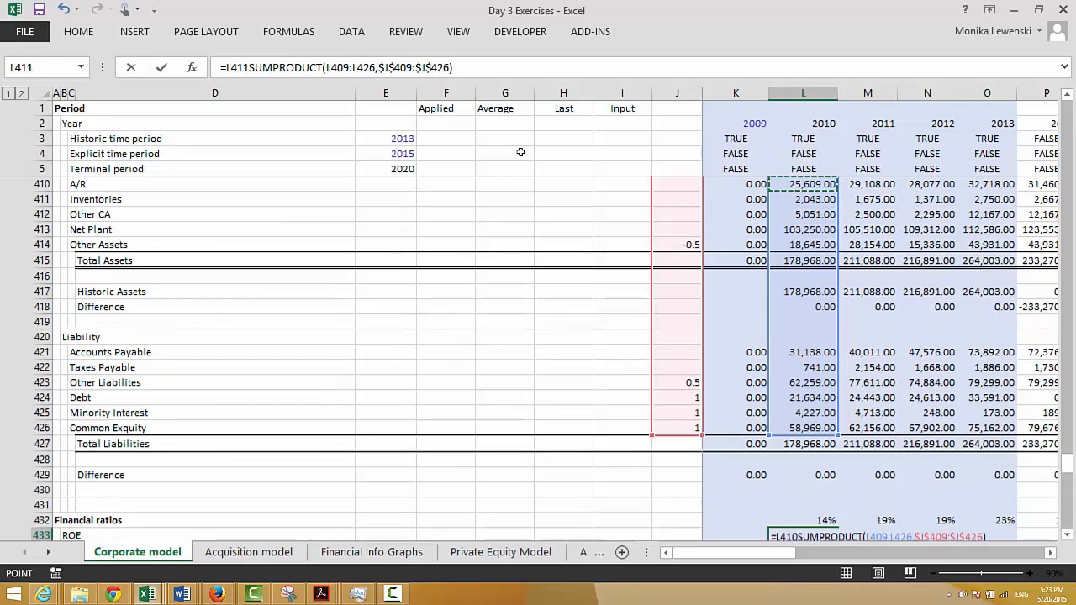
{"action": "key", "text": "Up"}
{"action": "key", "text": "Up"}
{"action": "key", "text": "Up"}
{"action": "key", "text": "Up"}
{"action": "key", "text": "Up"}
{"action": "key", "text": "Up"}
{"action": "key", "text": "Up"}
{"action": "key", "text": "Up"}
{"action": "key", "text": "Up"}
{"action": "key", "text": "Up"}
{"action": "key", "text": "Up"}
{"action": "key", "text": "Up"}
{"action": "key", "text": "Up"}
{"action": "key", "text": "Up"}
{"action": "key", "text": "Up"}
{"action": "key", "text": "Up"}
{"action": "key", "text": "Up"}
{"action": "key", "text": "Up"}
{"action": "key", "text": "Up"}
{"action": "key", "text": "Up"}
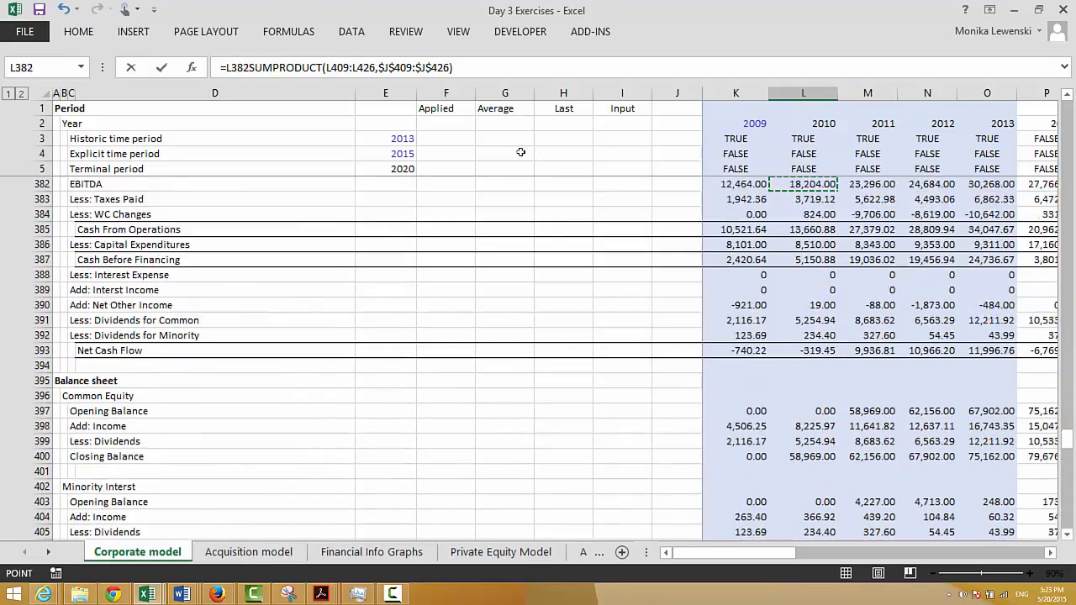
{"action": "key", "text": "Down"}
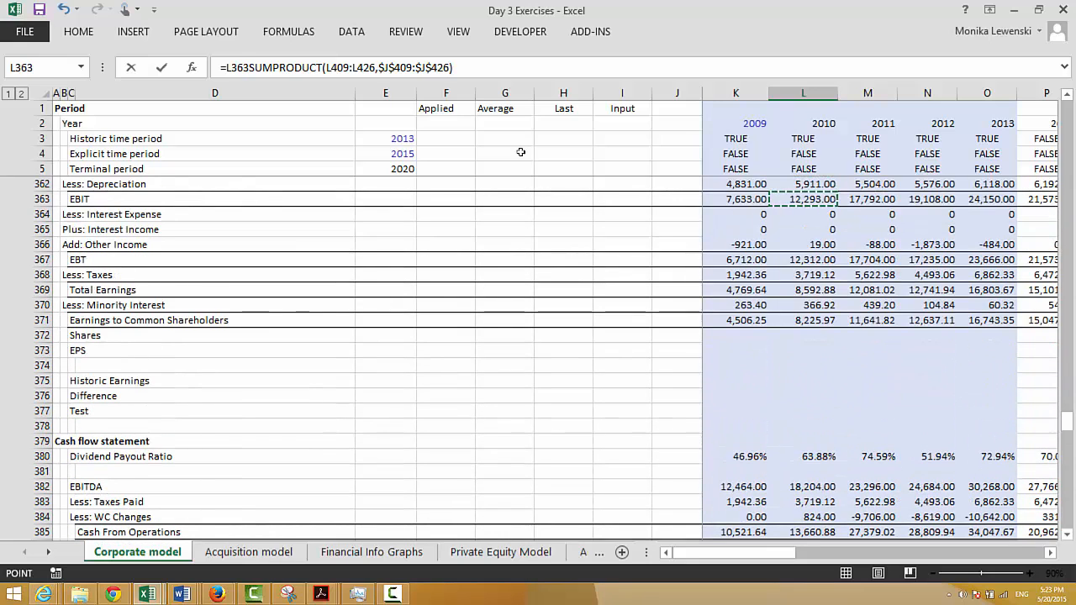
Step: Complete L433 as =L363*(1-L356)/SUMPRODUCT(L409:L426,$J$409:$J$426), using after-tax EBIT over weighted invested capital
{"action": "type", "text": "*(1-"}
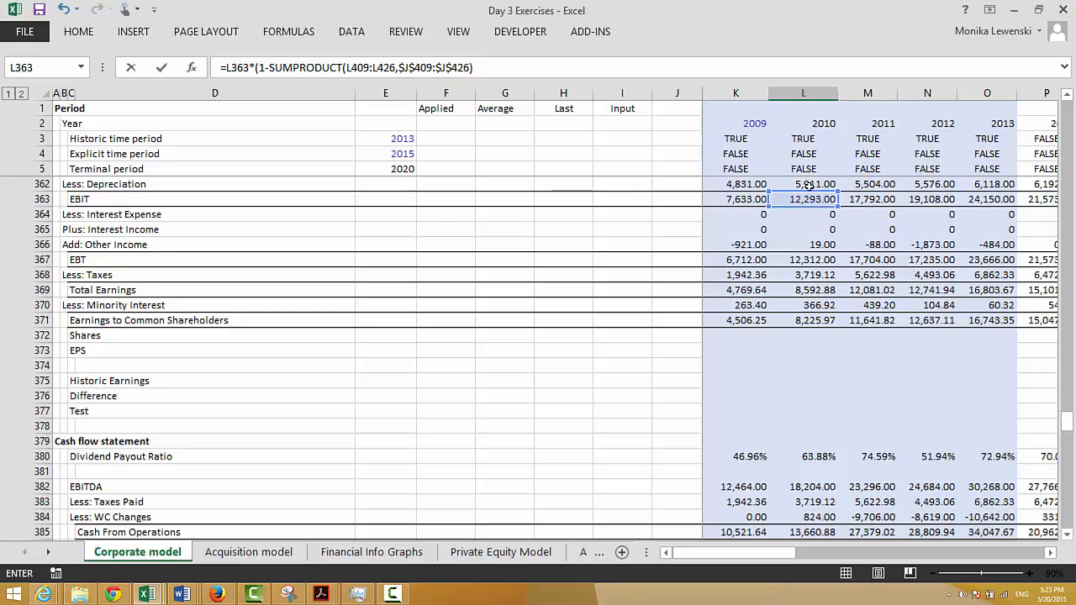
{"action": "key", "text": "Up"}
{"action": "key", "text": "Up"}
{"action": "key", "text": "Up"}
{"action": "key", "text": "Up"}
{"action": "key", "text": "Up"}
{"action": "key", "text": "Up"}
{"action": "key", "text": "Up"}
{"action": "key", "text": "Up"}
{"action": "key", "text": "Up"}
{"action": "key", "text": "Up"}
{"action": "key", "text": "Up"}
{"action": "key", "text": "Up"}
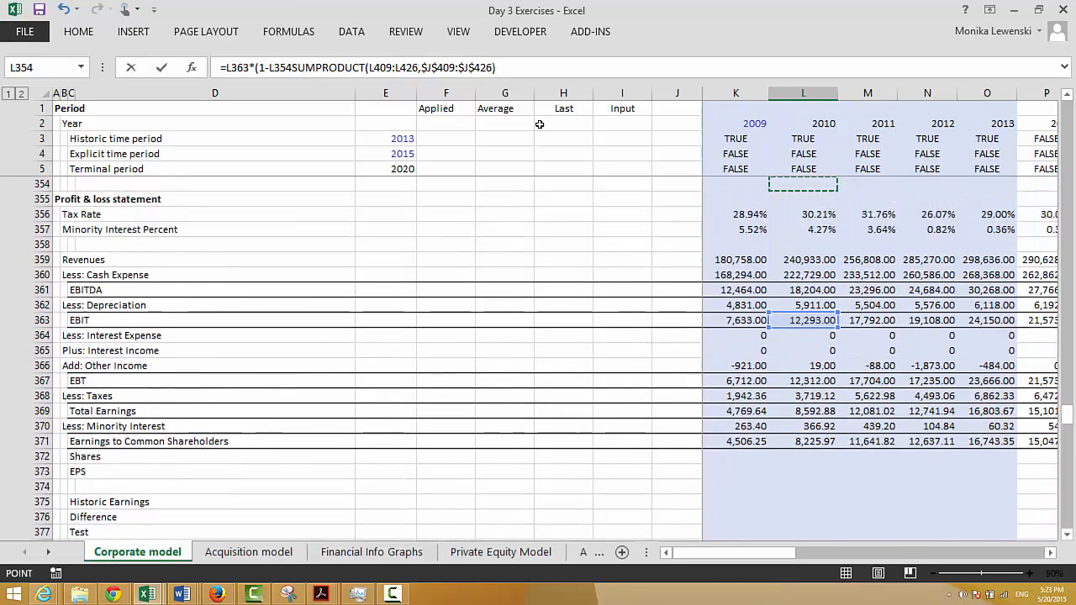
{"action": "key", "text": "Down"}
{"action": "key", "text": "Down"}
{"action": "key", "text": "Down"}
{"action": "key", "text": "Down"}
{"action": "key", "text": "Down"}
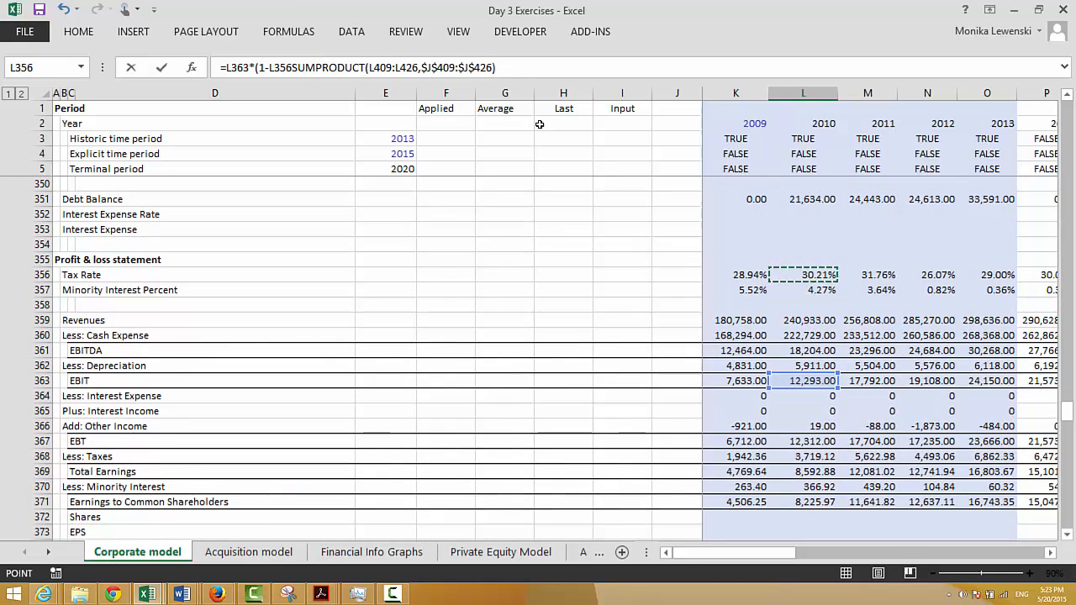
{"action": "type", "text": ")/"}
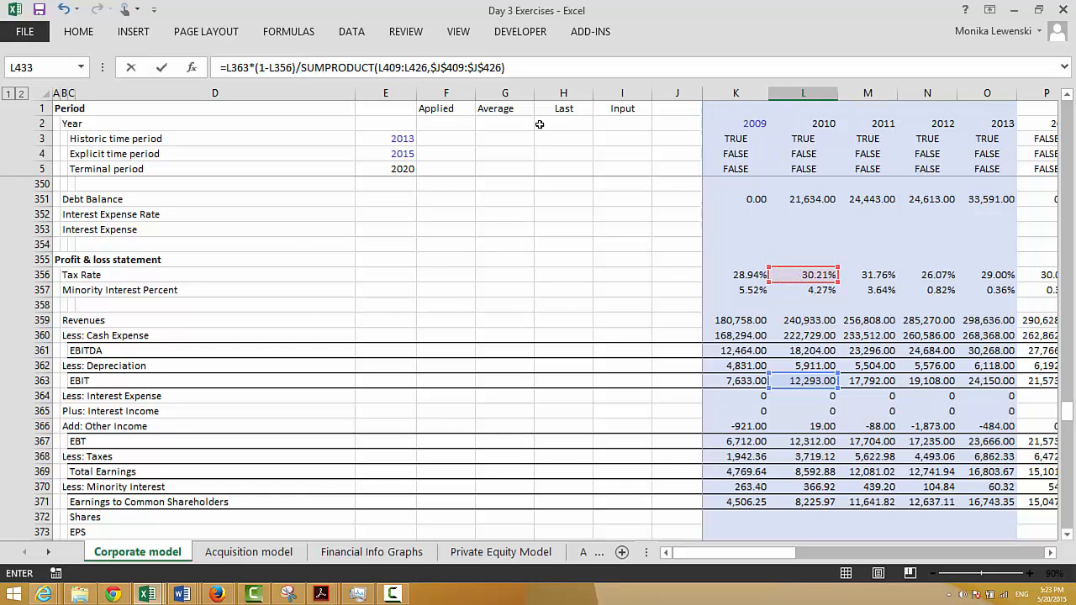
{"action": "key", "text": "Return"}
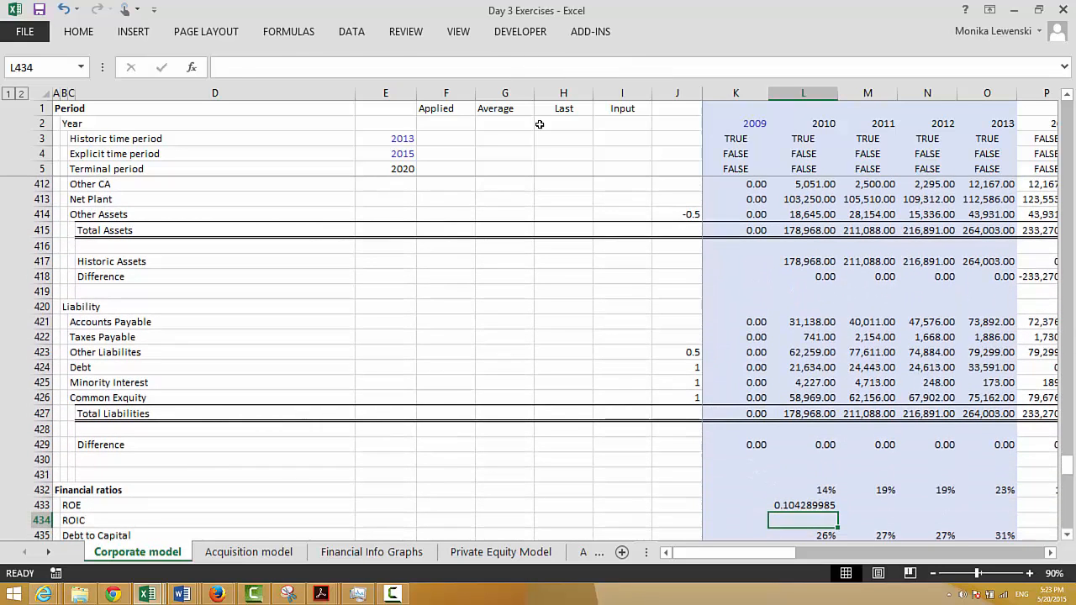
Step: Format the new ratio in L433 as a percentage and fill its formula across row 433 through the 2023 column
{"action": "key", "text": "Up"}
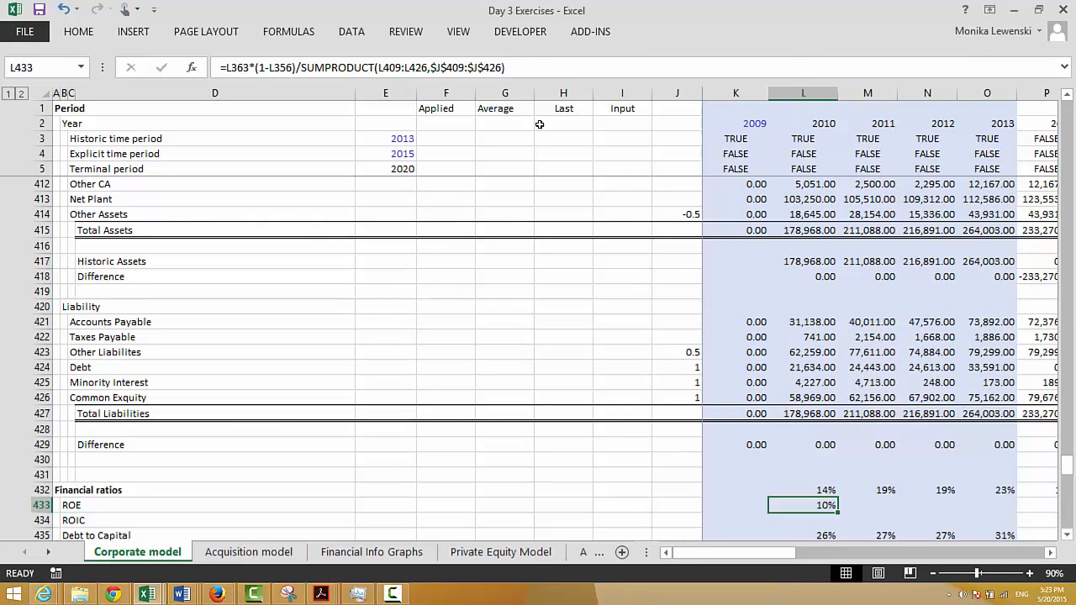
{"action": "key", "text": "shift+Right"}
{"action": "key", "text": "shift+Right"}
{"action": "key", "text": "shift+Right"}
{"action": "key", "text": "shift+Right"}
{"action": "key", "text": "ctrl+r"}
Step: Review the filled ratio formulas and percentages in row 433 across the historic and forecast years
{"action": "key", "text": "Right"}
{"action": "key", "text": "Right"}
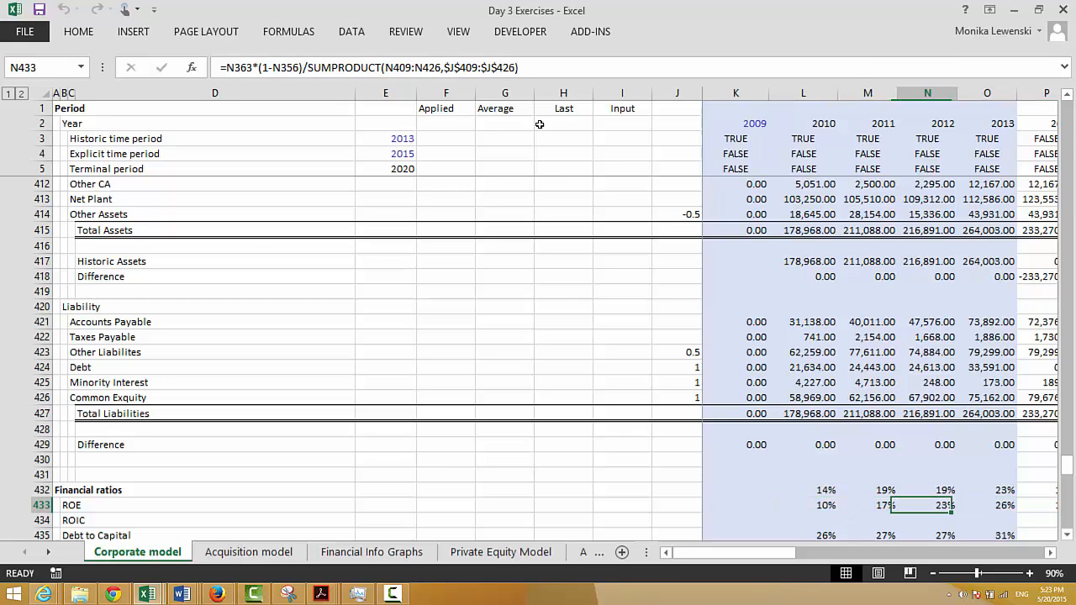
{"action": "key", "text": "Right"}
{"action": "key", "text": "Right"}
{"action": "key", "text": "Right"}
{"action": "key", "text": "Right"}
{"action": "key", "text": "Right"}
{"action": "key", "text": "Right"}
{"action": "key", "text": "Right"}
{"action": "key", "text": "Right"}
{"action": "key", "text": "Right"}
{"action": "key", "text": "Right"}
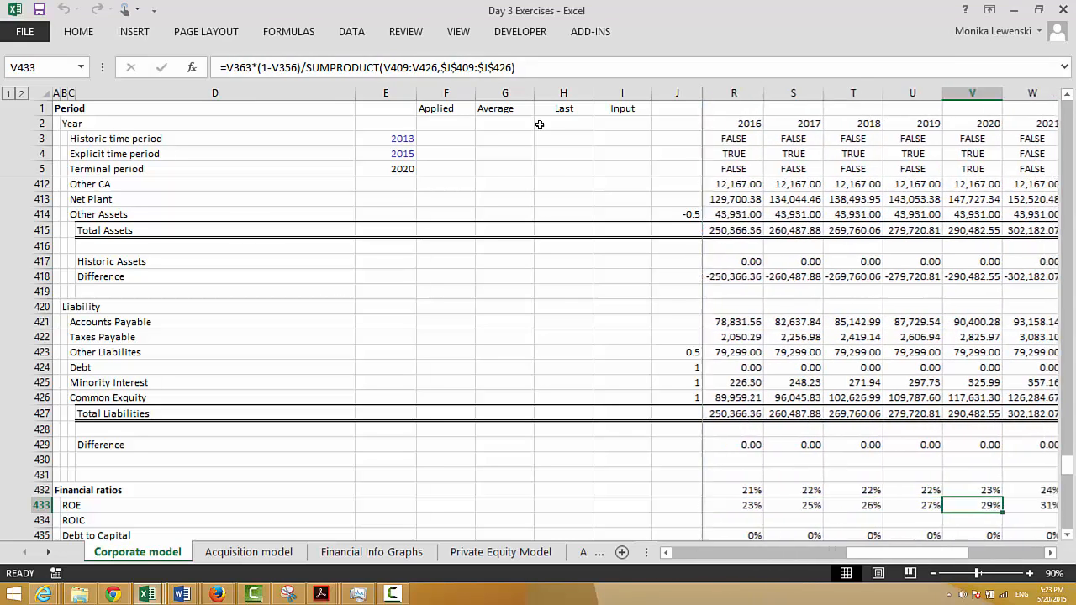
{"action": "key", "text": "Right"}
{"action": "key", "text": "Left"}
{"action": "key", "text": "Left"}
{"action": "key", "text": "Left"}
{"action": "key", "text": "Left"}
{"action": "key", "text": "Left"}
{"action": "key", "text": "Left"}
{"action": "key", "text": "Left"}
{"action": "key", "text": "Left"}
{"action": "key", "text": "Left"}
{"action": "key", "text": "Left"}
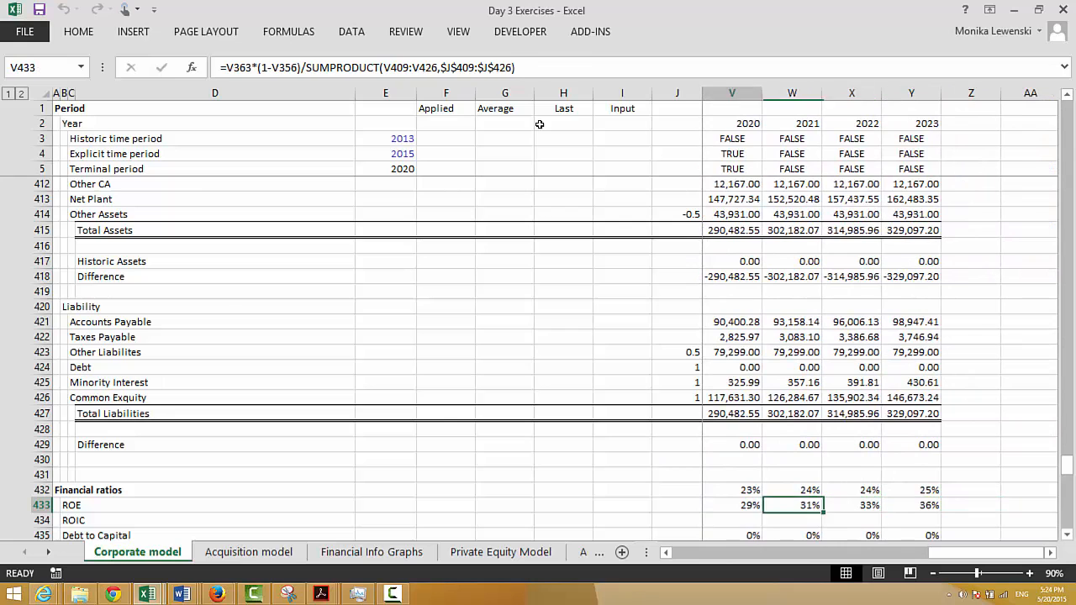
{"action": "key", "text": "Right"}
{"action": "key", "text": "Right"}
{"action": "key", "text": "Right"}
{"action": "key", "text": "Right"}
{"action": "key", "text": "Right"}
{"action": "key", "text": "Right"}
{"action": "key", "text": "Right"}
{"action": "key", "text": "Right"}
{"action": "key", "text": "Right"}
{"action": "key", "text": "Right"}
{"action": "key", "text": "Right"}
{"action": "key", "text": "Right"}
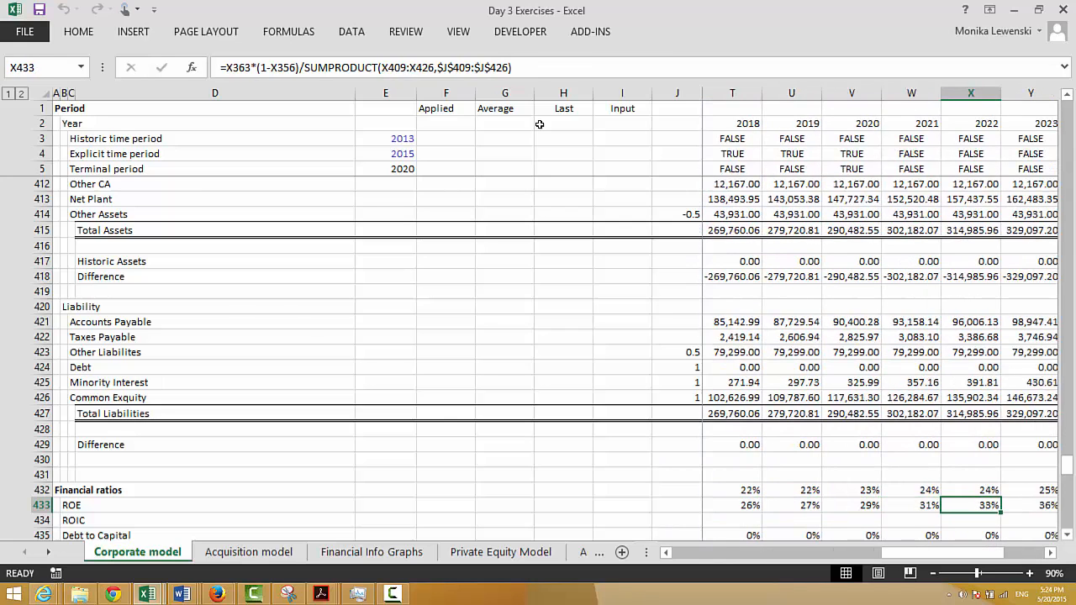
{"action": "key", "text": "Left"}
{"action": "key", "text": "Left"}
{"action": "key", "text": "Left"}
{"action": "key", "text": "Left"}
{"action": "key", "text": "Left"}
{"action": "key", "text": "Left"}
{"action": "key", "text": "Left"}
{"action": "key", "text": "Left"}
{"action": "key", "text": "Left"}
{"action": "key", "text": "Left"}
{"action": "key", "text": "Left"}
{"action": "key", "text": "Left"}
{"action": "key", "text": "Left"}
{"action": "key", "text": "Left"}
{"action": "key", "text": "Left"}
{"action": "key", "text": "Left"}
{"action": "key", "text": "Left"}
{"action": "key", "text": "Left"}
{"action": "key", "text": "Left"}
{"action": "key", "text": "Left"}
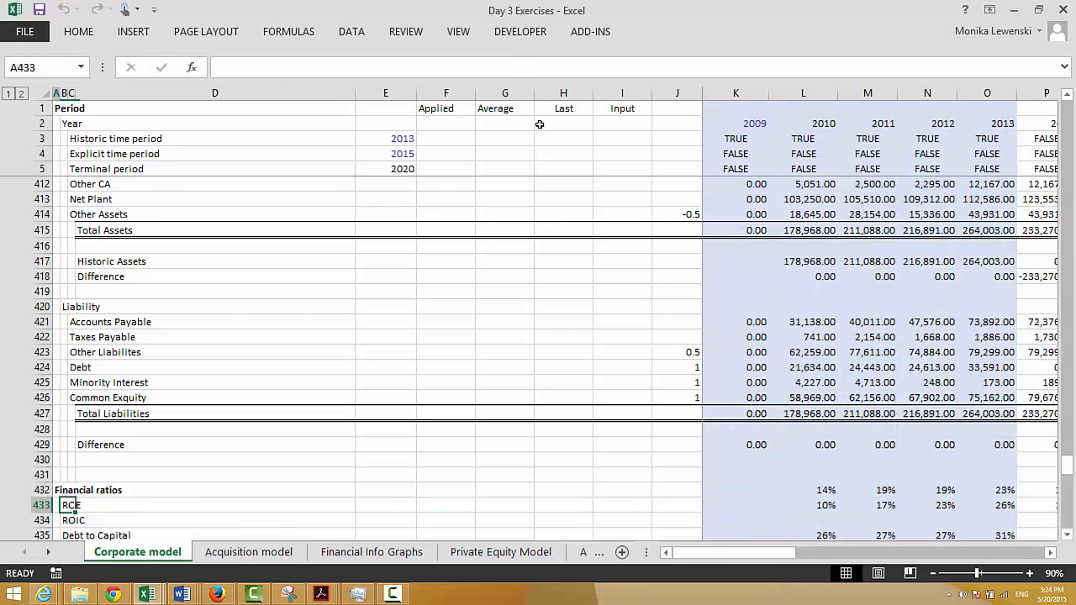
Step: Move both ratio rows L432:Y433 down one row to start at L433, so they line up with the ROE and ROIC labels
{"action": "key", "text": "Right"}
{"action": "key", "text": "Right"}
{"action": "key", "text": "Right"}
{"action": "key", "text": "Right"}
{"action": "key", "text": "Right"}
{"action": "key", "text": "Right"}
{"action": "key", "text": "Right"}
{"action": "key", "text": "Right"}
{"action": "key", "text": "Right"}
{"action": "key", "text": "Right"}
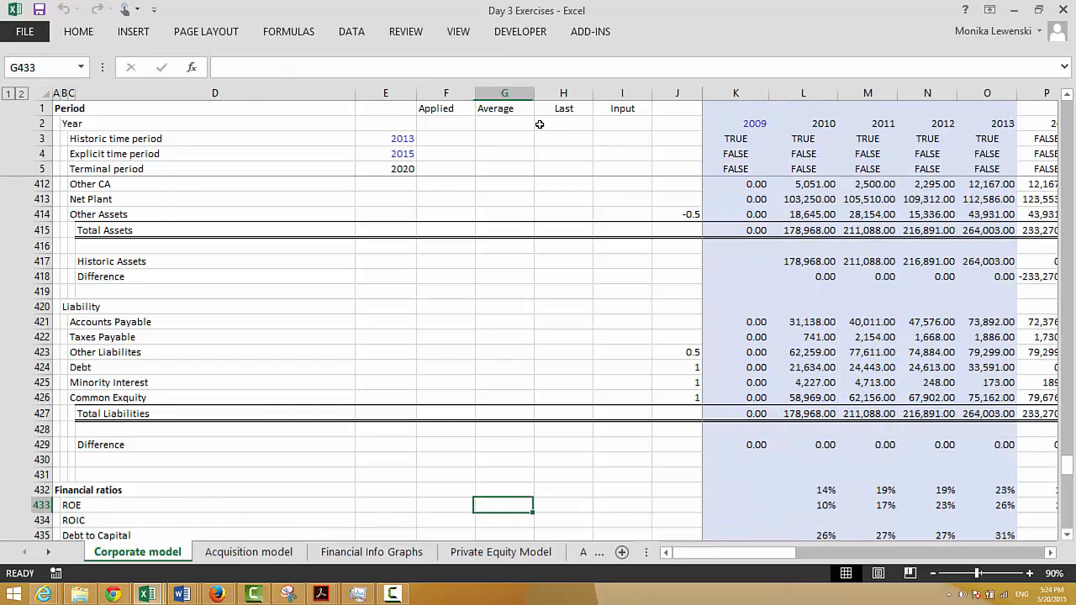
{"action": "key", "text": "Up"}
{"action": "key", "text": "Right"}
{"action": "key", "text": "shift+Down"}
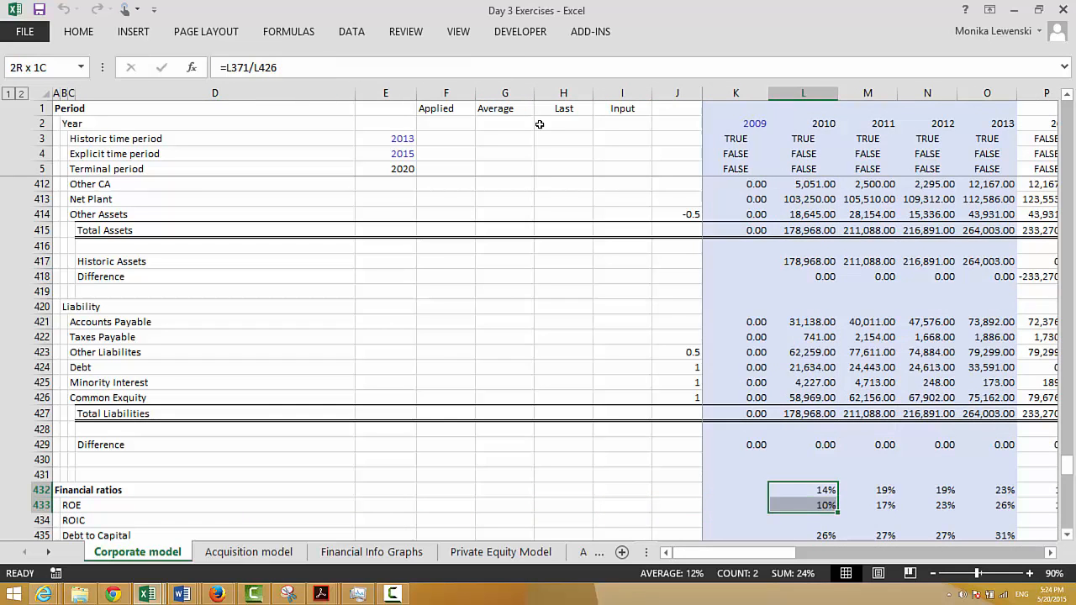
{"action": "key", "text": "ctrl+shift+Right"}
{"action": "key", "text": "ctrl+x"}
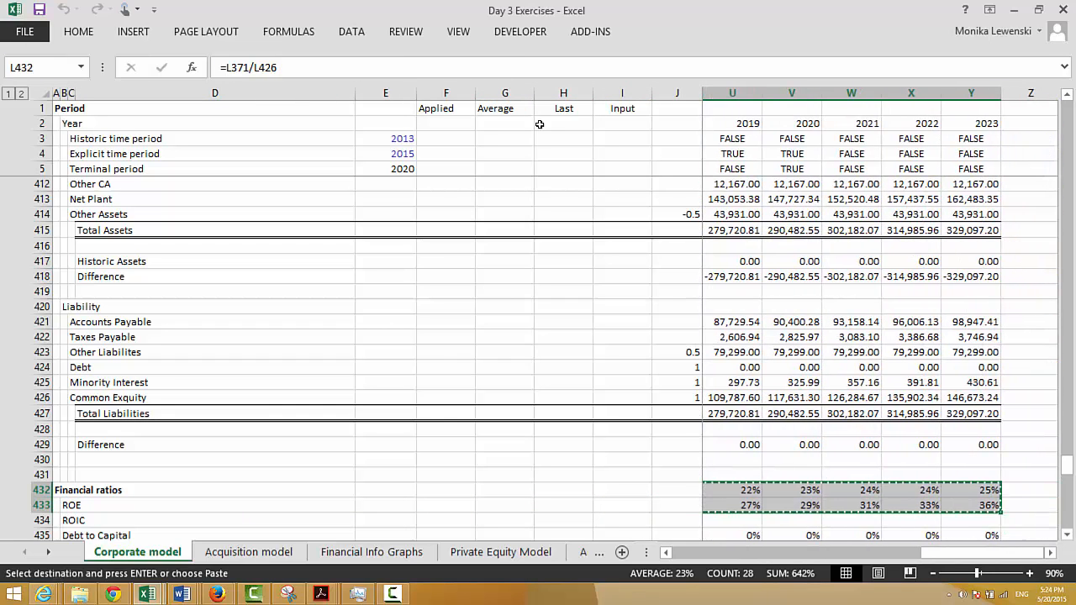
{"action": "key", "text": "Down"}
{"action": "key", "text": "Return"}
{"action": "key", "text": "Down"}
{"action": "key", "text": "Up"}
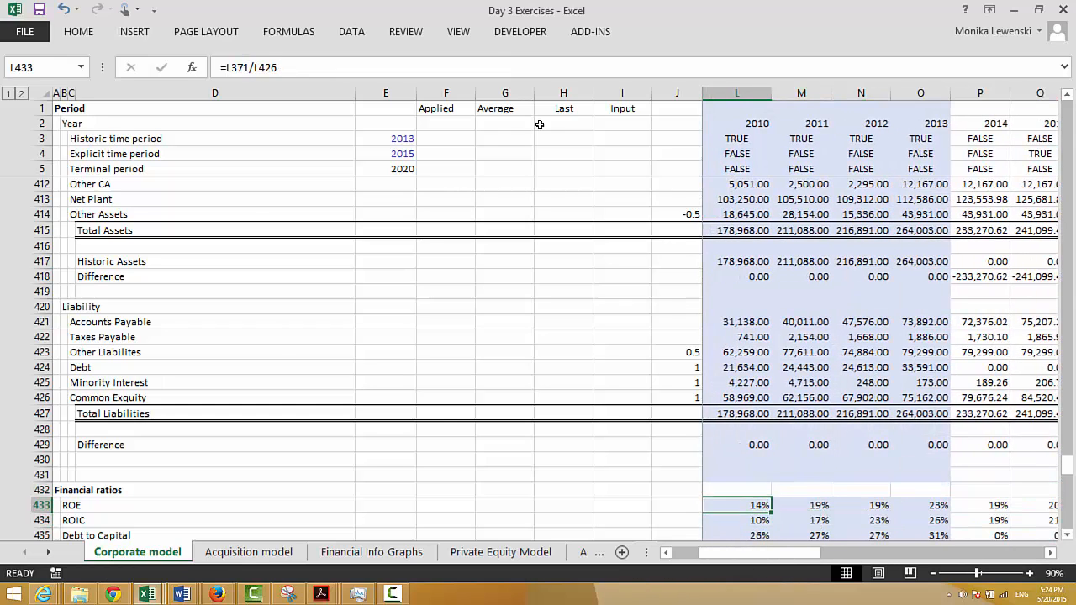
Step: Look over the realigned financial ratios and the valuation assumptions below them
{"action": "key", "text": "Up"}
{"action": "key", "text": "Up"}
{"action": "key", "text": "Left"}
{"action": "key", "text": "Left"}
{"action": "key", "text": "Right"}
{"action": "key", "text": "Right"}
{"action": "key", "text": "Down"}
{"action": "key", "text": "Down"}
{"action": "key", "text": "Down"}
{"action": "key", "text": "Down"}
{"action": "key", "text": "Down"}
{"action": "key", "text": "Down"}
{"action": "key", "text": "Down"}
{"action": "key", "text": "Down"}
{"action": "key", "text": "Down"}
{"action": "key", "text": "Down"}
{"action": "key", "text": "Down"}
{"action": "key", "text": "Down"}
{"action": "key", "text": "Down"}
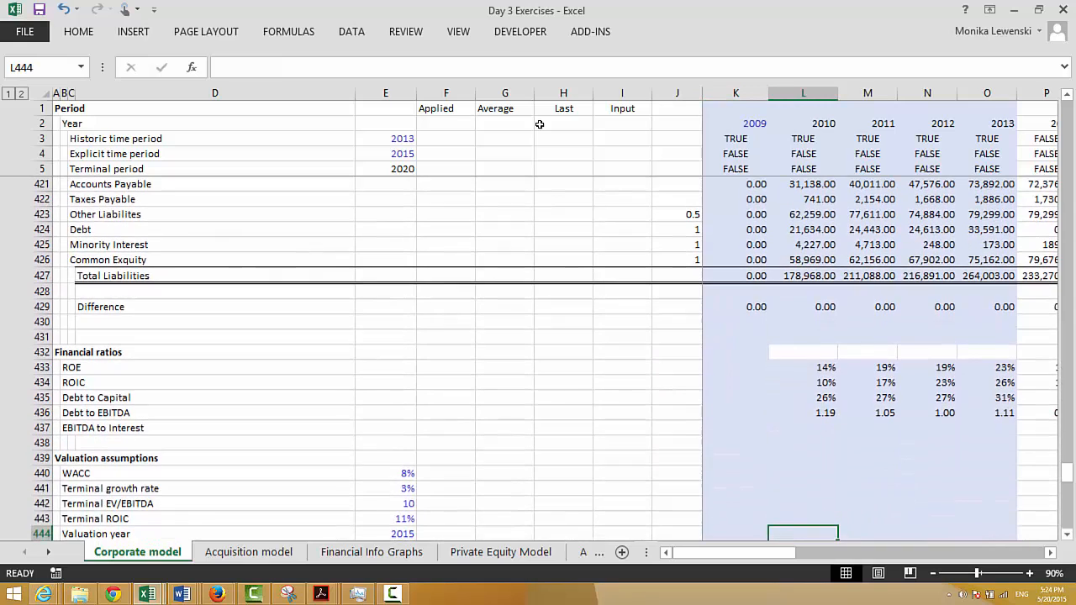
Step: Start the 2010 EBITDA to Interest formula in L437 with a reference to the cash flow statement's EBITDA in L382
{"action": "key", "text": "Up"}
{"action": "key", "text": "Up"}
{"action": "key", "text": "Up"}
{"action": "key", "text": "Up"}
{"action": "key", "text": "Up"}
{"action": "key", "text": "Up"}
{"action": "key", "text": "Up"}
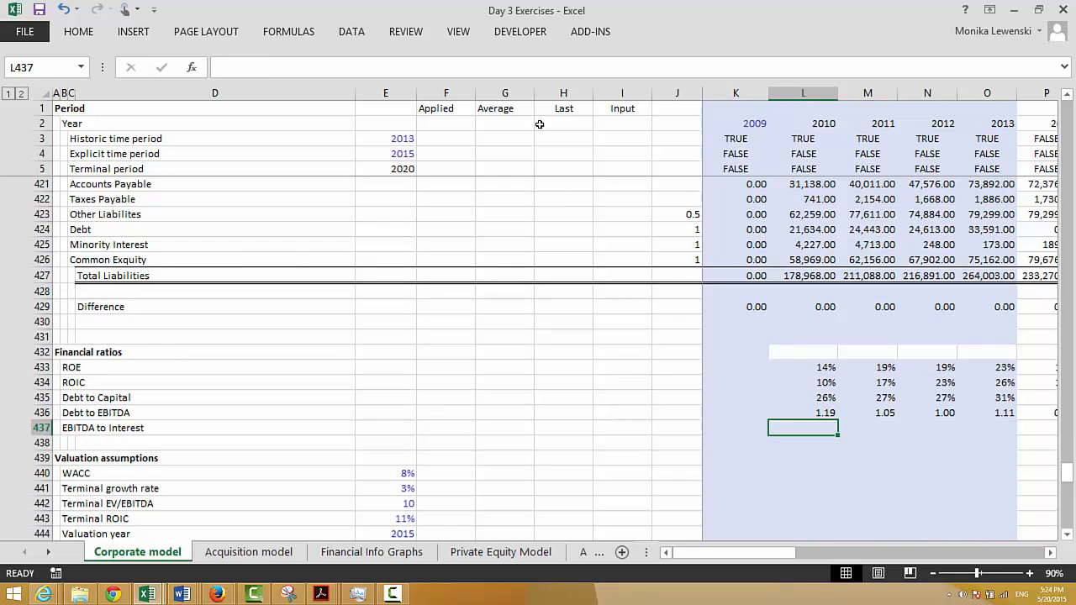
{"action": "type", "text": "="}
{"action": "key", "text": "Up"}
{"action": "key", "text": "Up"}
{"action": "key", "text": "Up"}
{"action": "key", "text": "Up"}
{"action": "key", "text": "Up"}
{"action": "key", "text": "Up"}
{"action": "key", "text": "Up"}
{"action": "key", "text": "Up"}
{"action": "key", "text": "Up"}
{"action": "key", "text": "Up"}
{"action": "key", "text": "Up"}
{"action": "key", "text": "Up"}
{"action": "key", "text": "Up"}
{"action": "key", "text": "Up"}
{"action": "key", "text": "Up"}
{"action": "key", "text": "Up"}
{"action": "key", "text": "Up"}
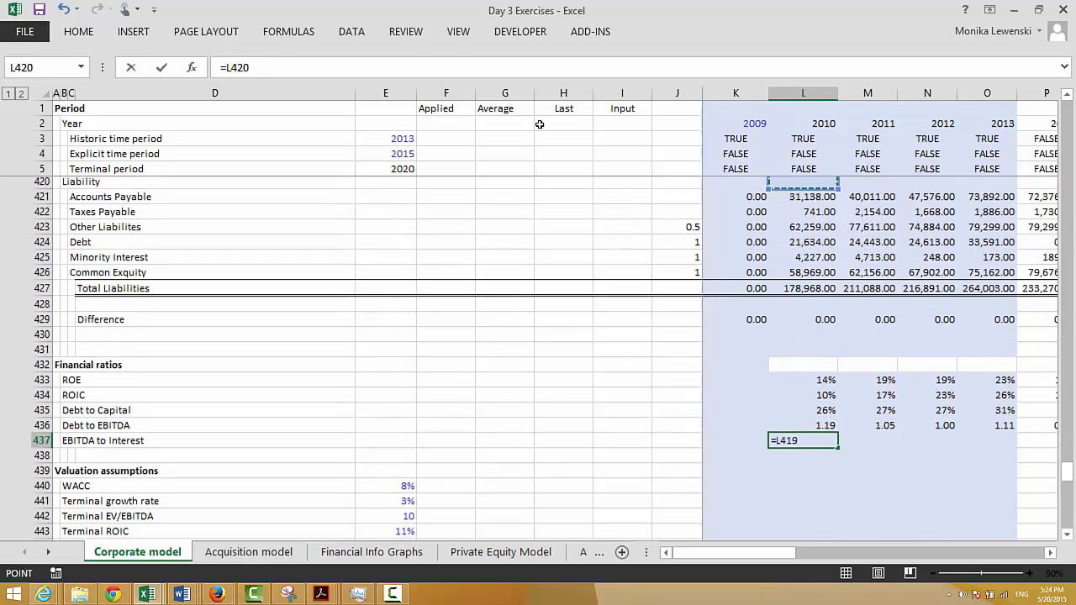
{"action": "key", "text": "Up"}
{"action": "key", "text": "Up"}
{"action": "key", "text": "Up"}
{"action": "key", "text": "Up"}
{"action": "key", "text": "Up"}
{"action": "key", "text": "Up"}
{"action": "key", "text": "Up"}
{"action": "key", "text": "Up"}
{"action": "key", "text": "Up"}
{"action": "key", "text": "Up"}
{"action": "key", "text": "Up"}
{"action": "key", "text": "Up"}
{"action": "key", "text": "Up"}
{"action": "key", "text": "Up"}
{"action": "key", "text": "Up"}
{"action": "key", "text": "Up"}
{"action": "key", "text": "Up"}
{"action": "key", "text": "Up"}
{"action": "key", "text": "Up"}
{"action": "key", "text": "Up"}
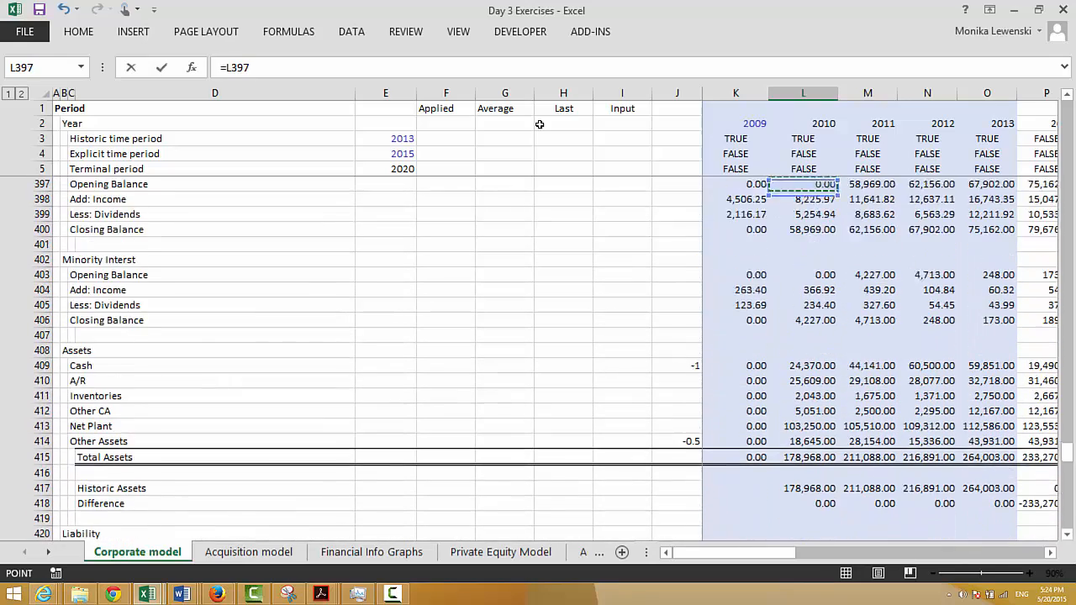
{"action": "key", "text": "Up"}
{"action": "key", "text": "Up"}
{"action": "key", "text": "Up"}
{"action": "key", "text": "Up"}
{"action": "key", "text": "Up"}
{"action": "key", "text": "Up"}
{"action": "key", "text": "Up"}
{"action": "key", "text": "Up"}
{"action": "key", "text": "Up"}
{"action": "key", "text": "Up"}
{"action": "key", "text": "Up"}
{"action": "key", "text": "Up"}
{"action": "key", "text": "Up"}
{"action": "key", "text": "Up"}
{"action": "key", "text": "Up"}
{"action": "key", "text": "Up"}
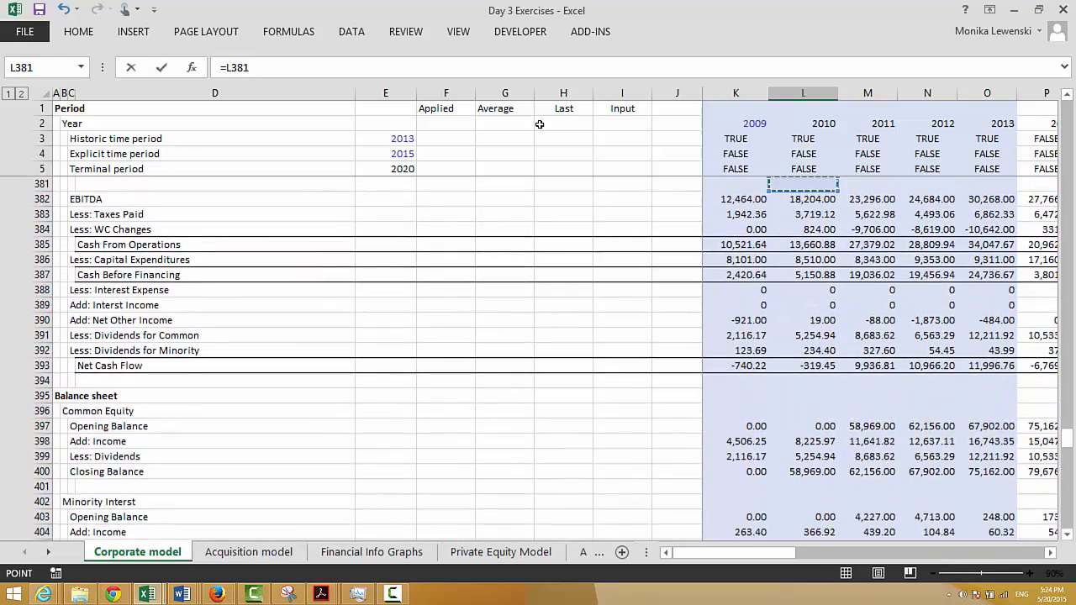
{"action": "key", "text": "Up"}
{"action": "key", "text": "Up"}
{"action": "key", "text": "Up"}
{"action": "key", "text": "Up"}
{"action": "key", "text": "Up"}
{"action": "key", "text": "Up"}
{"action": "key", "text": "Up"}
{"action": "key", "text": "Up"}
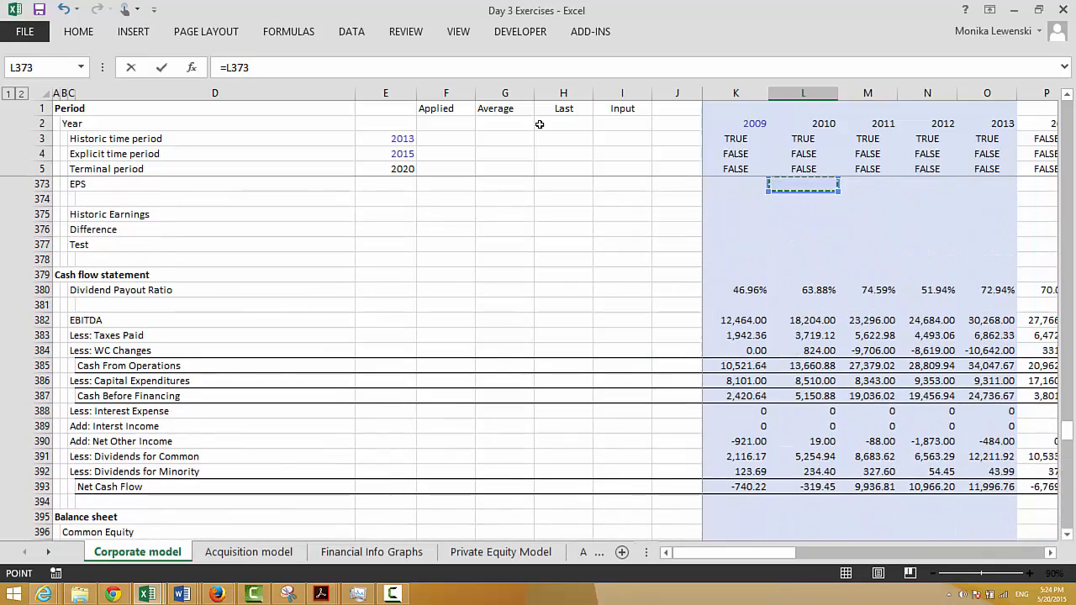
{"action": "key", "text": "Down"}
{"action": "key", "text": "Down"}
{"action": "key", "text": "Down"}
{"action": "key", "text": "Down"}
{"action": "key", "text": "Down"}
{"action": "key", "text": "Down"}
{"action": "key", "text": "Down"}
{"action": "key", "text": "Down"}
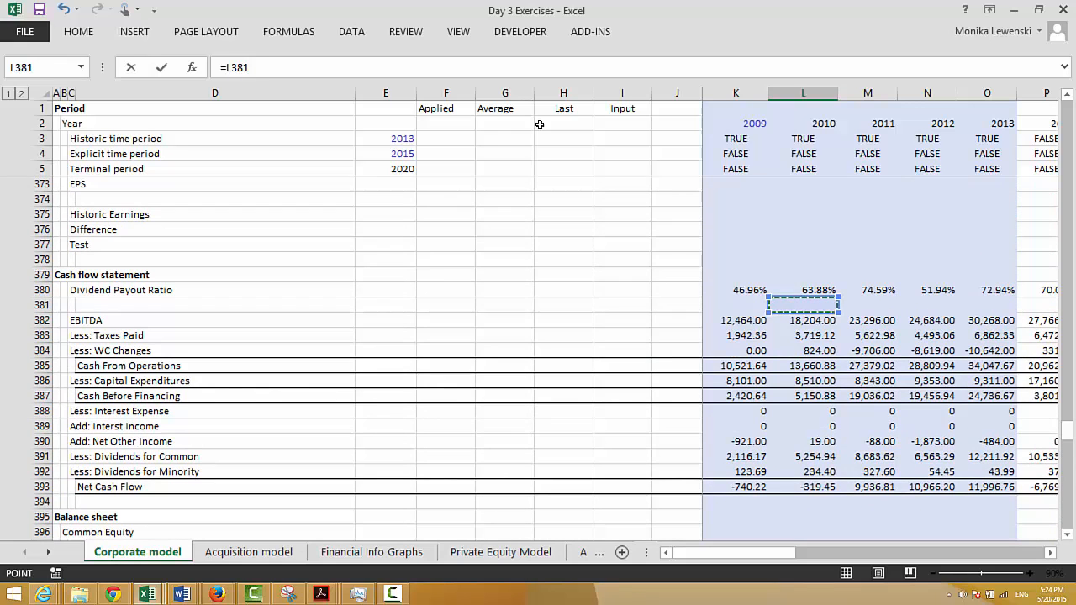
{"action": "key", "text": "Down"}
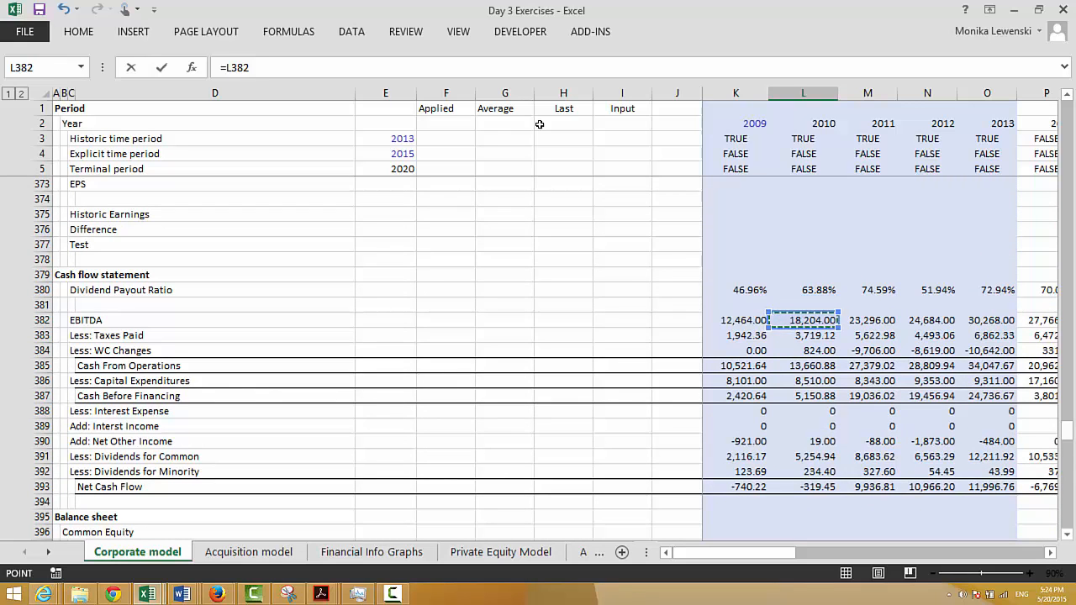
Step: Complete the L437 formula by dividing EBITDA by the cash flow statement's interest expense, as =L382/L388
{"action": "type", "text": "/"}
{"action": "key", "text": "Up"}
{"action": "key", "text": "Up"}
{"action": "key", "text": "Up"}
{"action": "key", "text": "Up"}
{"action": "key", "text": "Up"}
{"action": "key", "text": "Up"}
{"action": "key", "text": "Up"}
{"action": "key", "text": "Up"}
{"action": "key", "text": "Up"}
{"action": "key", "text": "Up"}
{"action": "key", "text": "Up"}
{"action": "key", "text": "Up"}
{"action": "key", "text": "Up"}
{"action": "key", "text": "Up"}
{"action": "key", "text": "Up"}
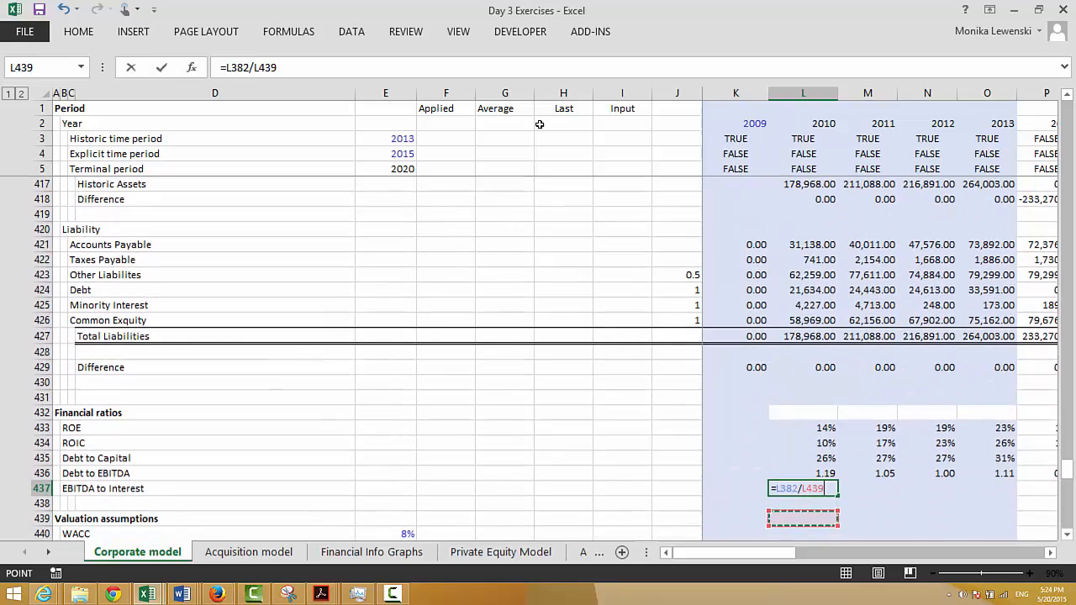
{"action": "key", "text": "Up"}
{"action": "key", "text": "Up"}
{"action": "key", "text": "Up"}
{"action": "key", "text": "Up"}
{"action": "key", "text": "Up"}
{"action": "key", "text": "Up"}
{"action": "key", "text": "Up"}
{"action": "key", "text": "Up"}
{"action": "key", "text": "Up"}
{"action": "key", "text": "Up"}
{"action": "key", "text": "Up"}
{"action": "key", "text": "Up"}
{"action": "key", "text": "Up"}
{"action": "key", "text": "Up"}
{"action": "key", "text": "Up"}
{"action": "key", "text": "Up"}
{"action": "key", "text": "Up"}
{"action": "key", "text": "Up"}
{"action": "key", "text": "Up"}
{"action": "key", "text": "Up"}
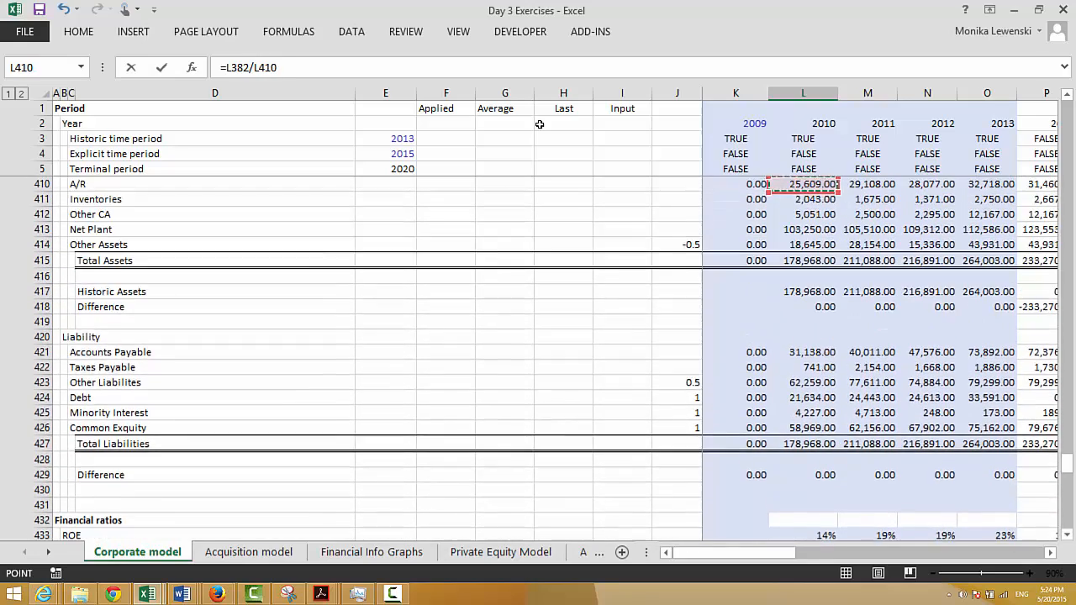
{"action": "key", "text": "Up"}
{"action": "key", "text": "Up"}
{"action": "key", "text": "Up"}
{"action": "key", "text": "Up"}
{"action": "key", "text": "Up"}
{"action": "key", "text": "Up"}
{"action": "key", "text": "Up"}
{"action": "key", "text": "Up"}
{"action": "key", "text": "Up"}
{"action": "key", "text": "Up"}
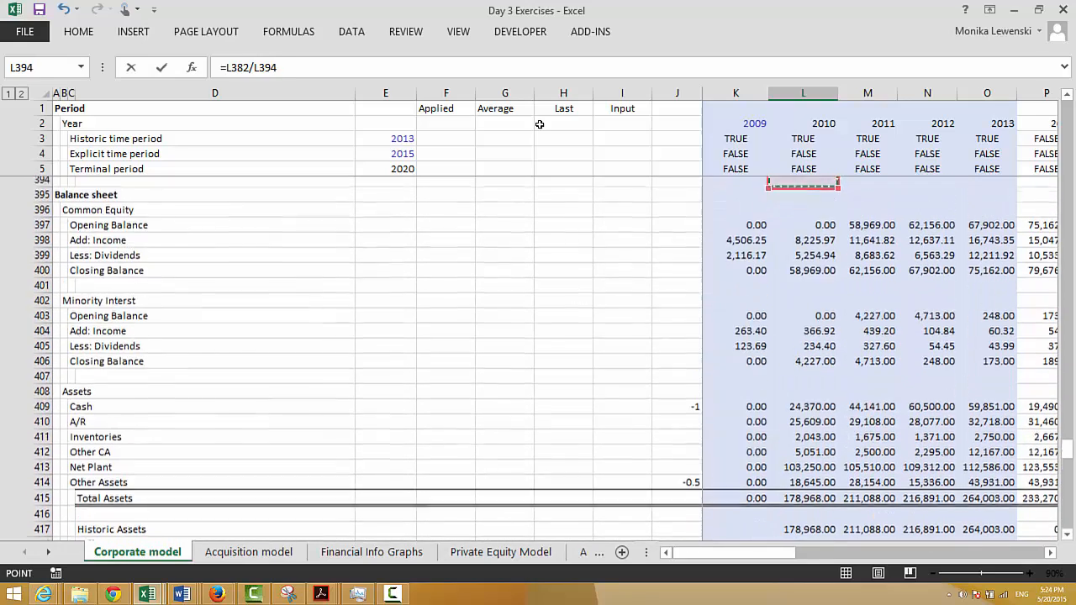
{"action": "key", "text": "Up"}
{"action": "key", "text": "Up"}
{"action": "key", "text": "Up"}
{"action": "key", "text": "Up"}
{"action": "key", "text": "Up"}
{"action": "key", "text": "Up"}
{"action": "key", "text": "Down"}
{"action": "key", "text": "Down"}
{"action": "key", "text": "Down"}
{"action": "key", "text": "Down"}
{"action": "key", "text": "Down"}
{"action": "key", "text": "Down"}
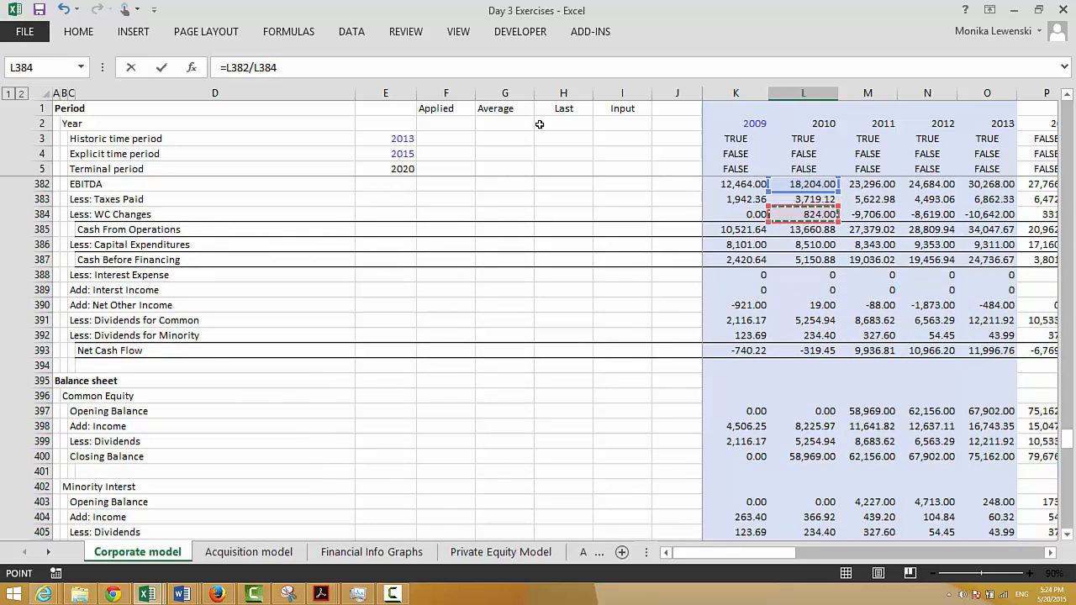
{"action": "key", "text": "Return"}
{"action": "key", "text": "Up"}
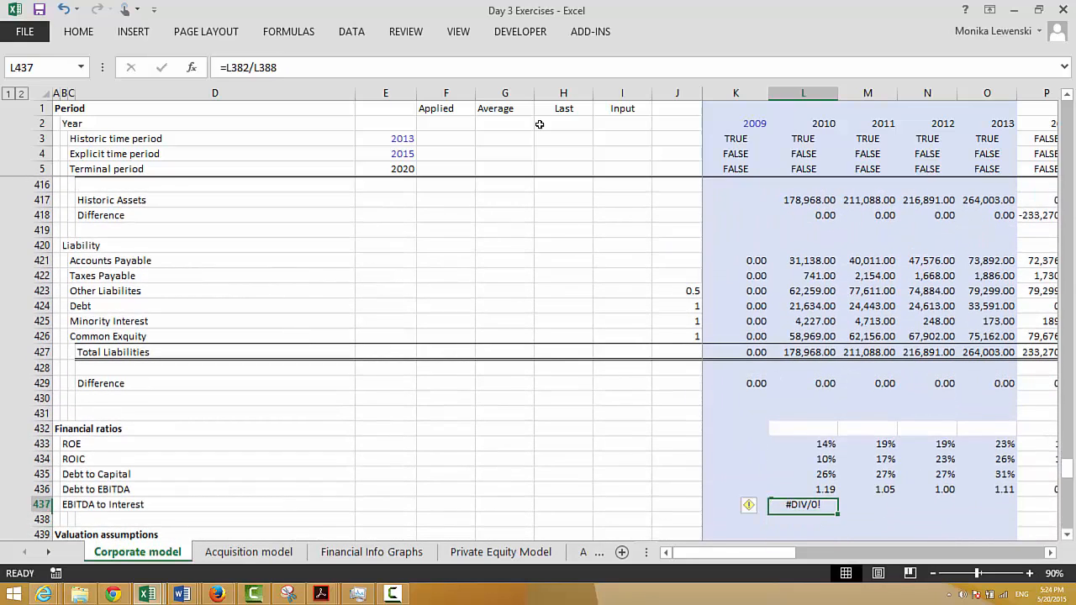
Step: Try to add an IF condition on the interest expense in L388 ahead of the division in L437
{"action": "key", "text": "F2"}
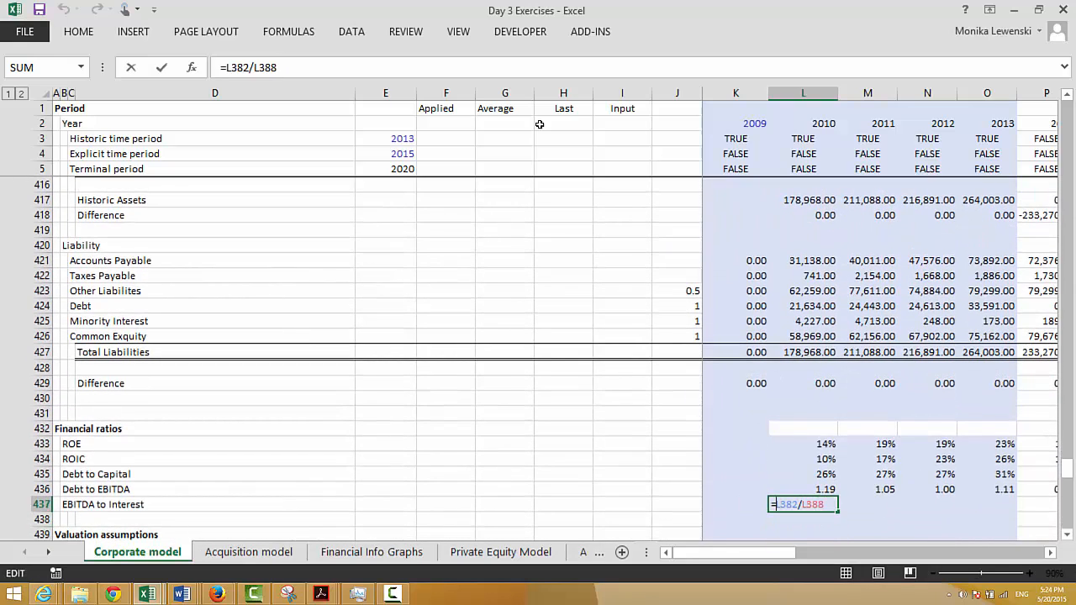
{"action": "key", "text": "Home"}
{"action": "key", "text": "Right"}
{"action": "type", "text": "if"}
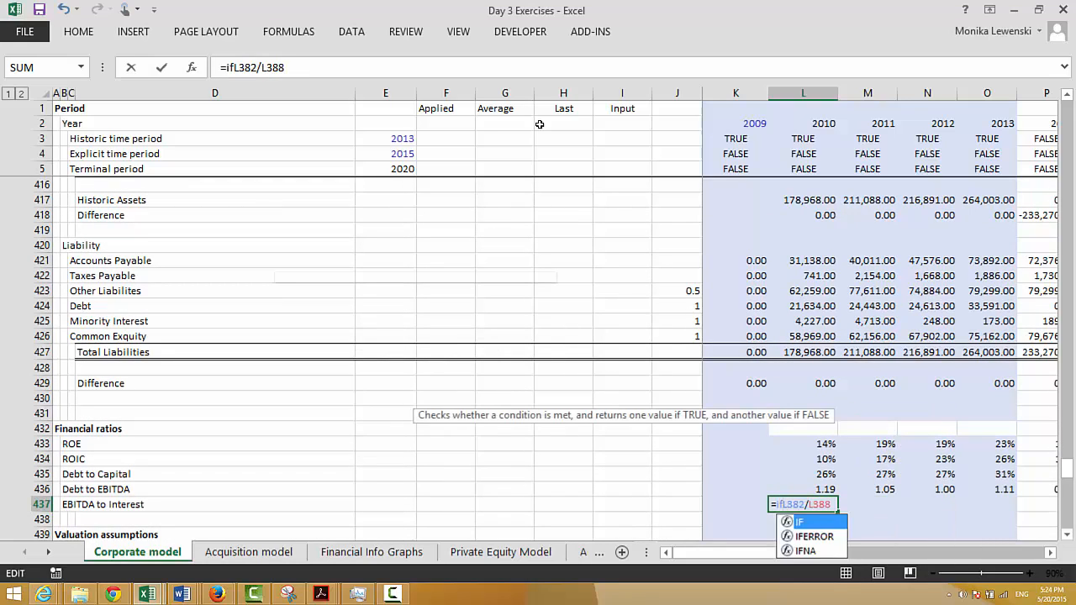
{"action": "type", "text": "II"}
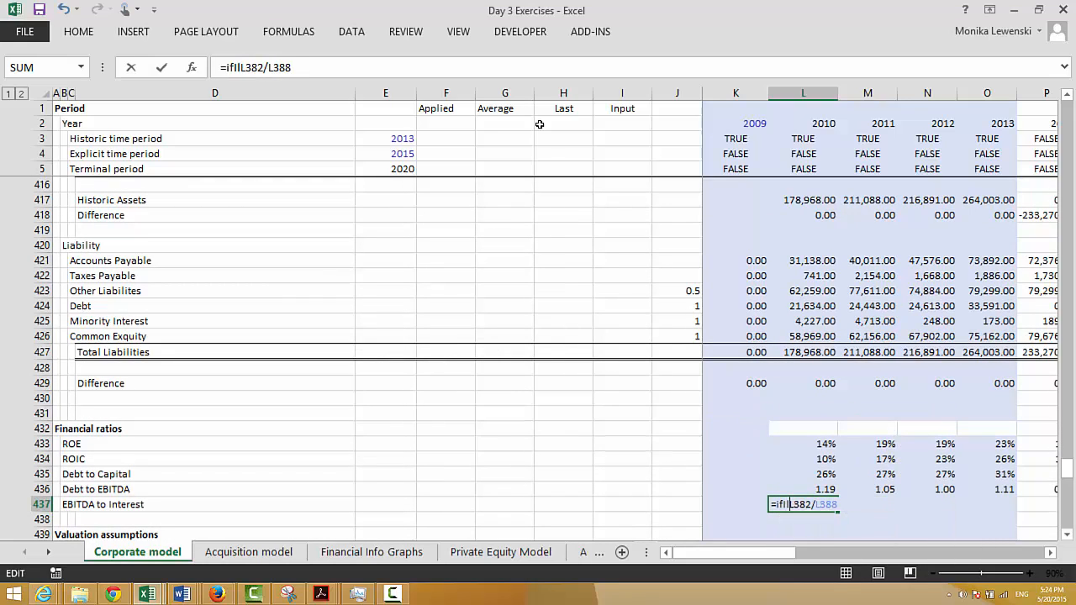
{"action": "type", "text": "388,"}
{"action": "key", "text": "Return"}
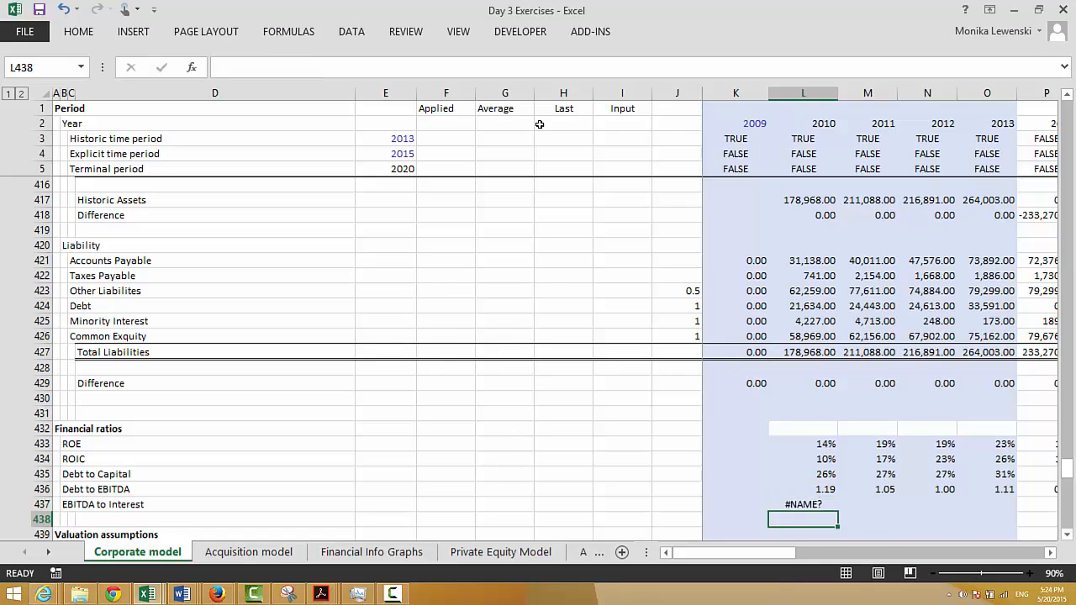
Step: Correct the IF syntax in L437 so the formula reads =IF(L388,L382/L388)
{"action": "key", "text": "Up"}
{"action": "key", "text": "F2"}
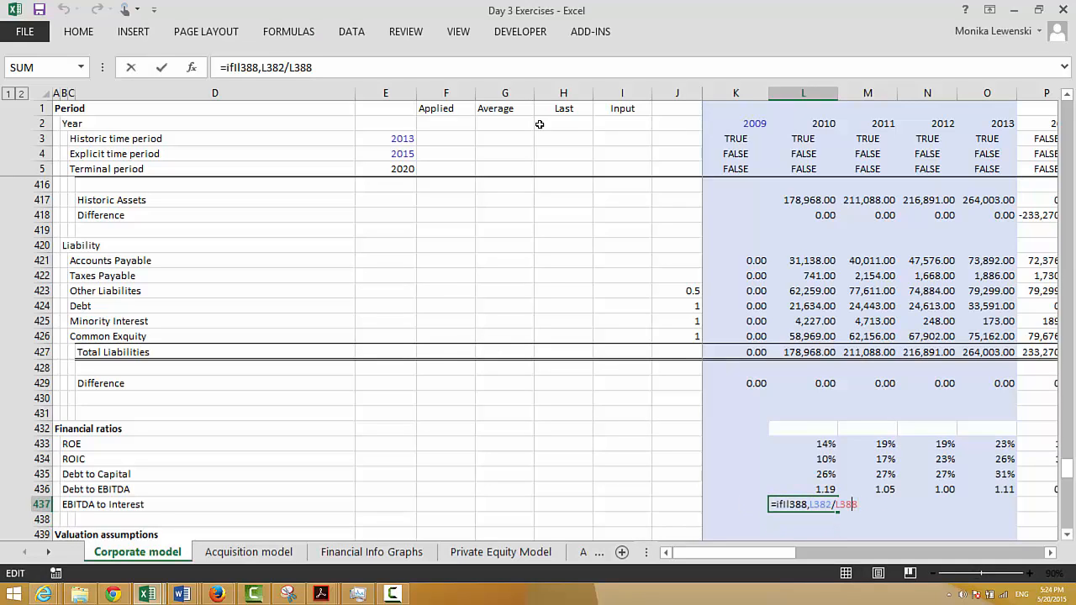
{"action": "key", "text": "BackSpace"}
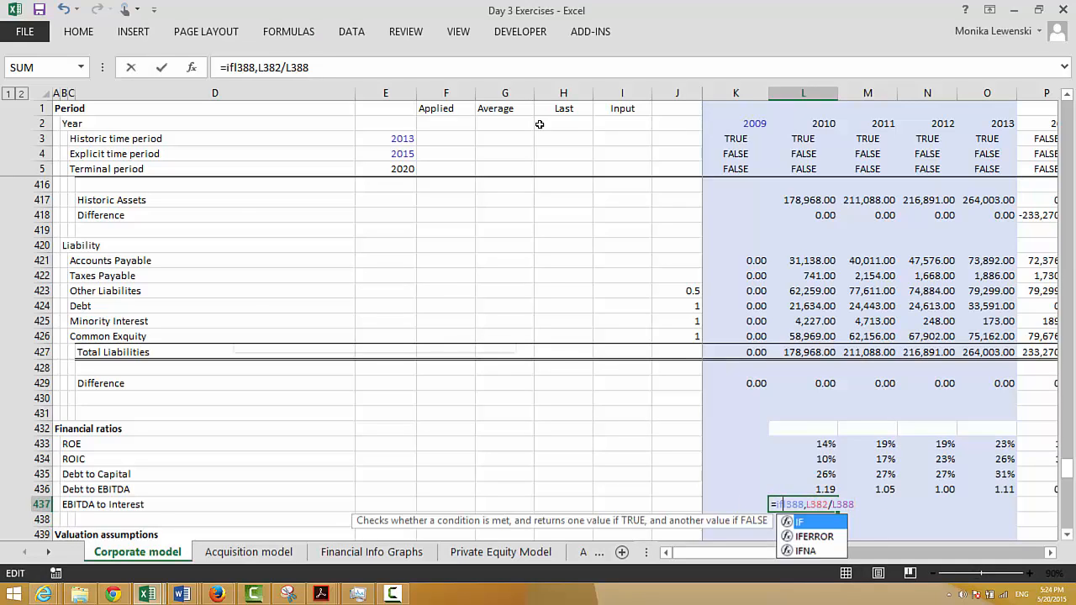
{"action": "type", "text": "("}
{"action": "key", "text": "Return"}
{"action": "key", "text": "Up"}
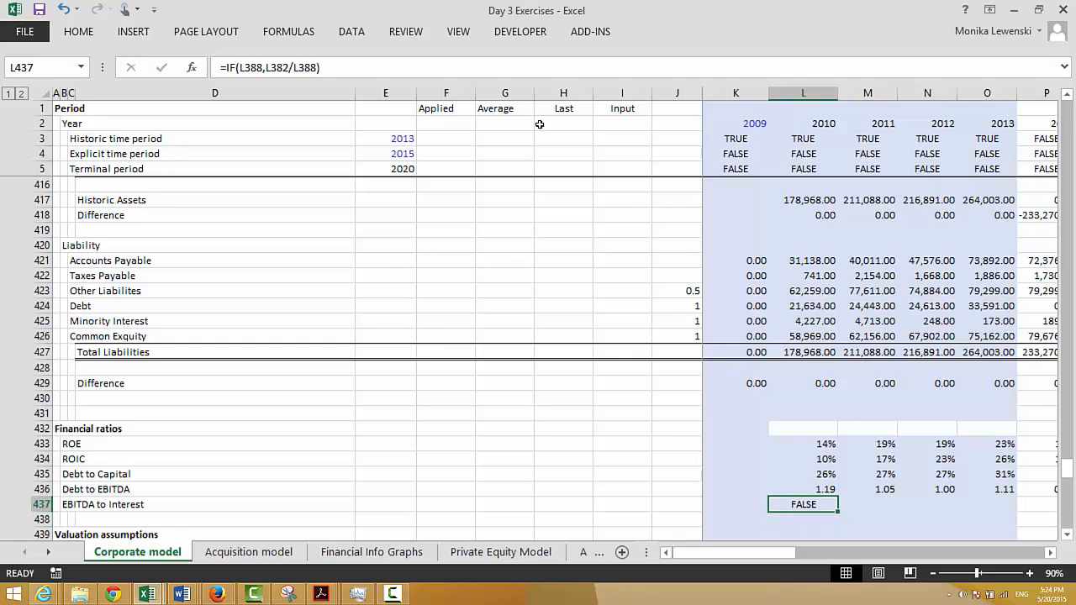
Step: Copy the EBITDA to Interest formula from L437 across row 437 for the remaining years and check the copied cells
{"action": "key", "text": "ctrl+shift+r"}
{"action": "key", "text": "Right"}
{"action": "key", "text": "Right"}
{"action": "key", "text": "Right"}
{"action": "key", "text": "Right"}
{"action": "key", "text": "Right"}
{"action": "key", "text": "Right"}
{"action": "key", "text": "Right"}
{"action": "key", "text": "Right"}
{"action": "key", "text": "Right"}
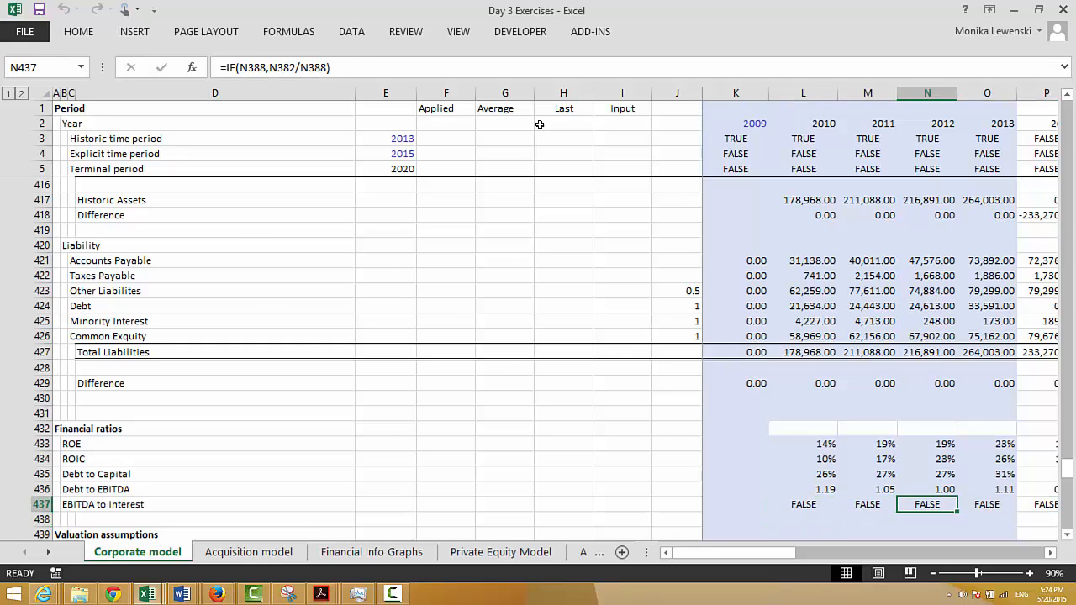
{"action": "key", "text": "Right"}
{"action": "key", "text": "Right"}
{"action": "key", "text": "Left"}
{"action": "key", "text": "ctrl+Left"}
{"action": "key", "text": "ctrl+Left"}
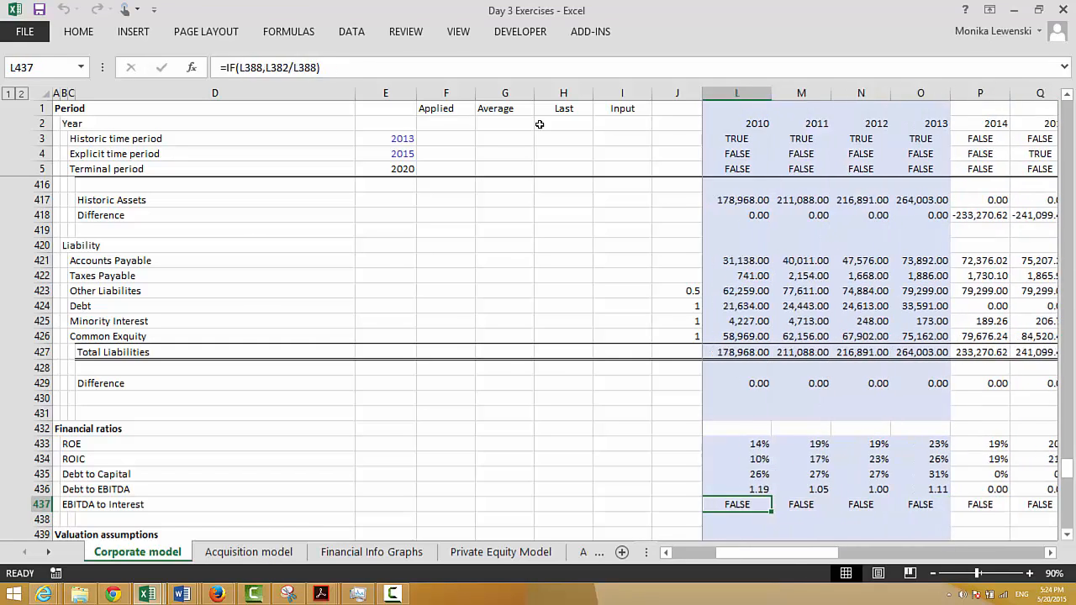
Step: Review the corporate model backwards from the balance sheet through profit and loss, financing, capital expenditures, working capital and operating costs to the revenues
{"action": "key", "text": "Up"}
{"action": "key", "text": "Up"}
{"action": "key", "text": "Up"}
{"action": "key", "text": "Up"}
{"action": "key", "text": "Up"}
{"action": "key", "text": "Up"}
{"action": "key", "text": "Up"}
{"action": "key", "text": "Up"}
{"action": "key", "text": "Up"}
{"action": "key", "text": "Up"}
{"action": "key", "text": "Up"}
{"action": "key", "text": "Up"}
{"action": "key", "text": "Up"}
{"action": "key", "text": "Up"}
{"action": "key", "text": "Up"}
{"action": "key", "text": "Up"}
{"action": "key", "text": "Up"}
{"action": "key", "text": "Up"}
{"action": "key", "text": "Up"}
{"action": "key", "text": "Up"}
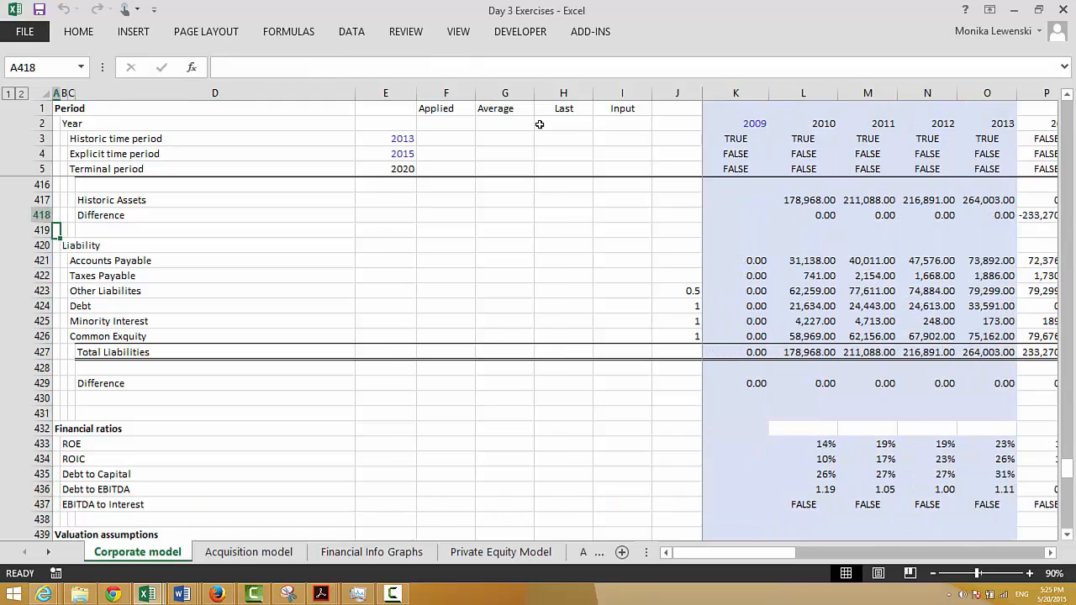
{"action": "key", "text": "Up"}
{"action": "key", "text": "Up"}
{"action": "key", "text": "Up"}
{"action": "key", "text": "Up"}
{"action": "key", "text": "Up"}
{"action": "key", "text": "Up"}
{"action": "key", "text": "Up"}
{"action": "key", "text": "Up"}
{"action": "key", "text": "Up"}
{"action": "key", "text": "Up"}
{"action": "key", "text": "Up"}
{"action": "key", "text": "Up"}
{"action": "key", "text": "Up"}
{"action": "key", "text": "Up"}
{"action": "key", "text": "Up"}
{"action": "key", "text": "Up"}
{"action": "key", "text": "Up"}
{"action": "key", "text": "Up"}
{"action": "key", "text": "Up"}
{"action": "key", "text": "Up"}
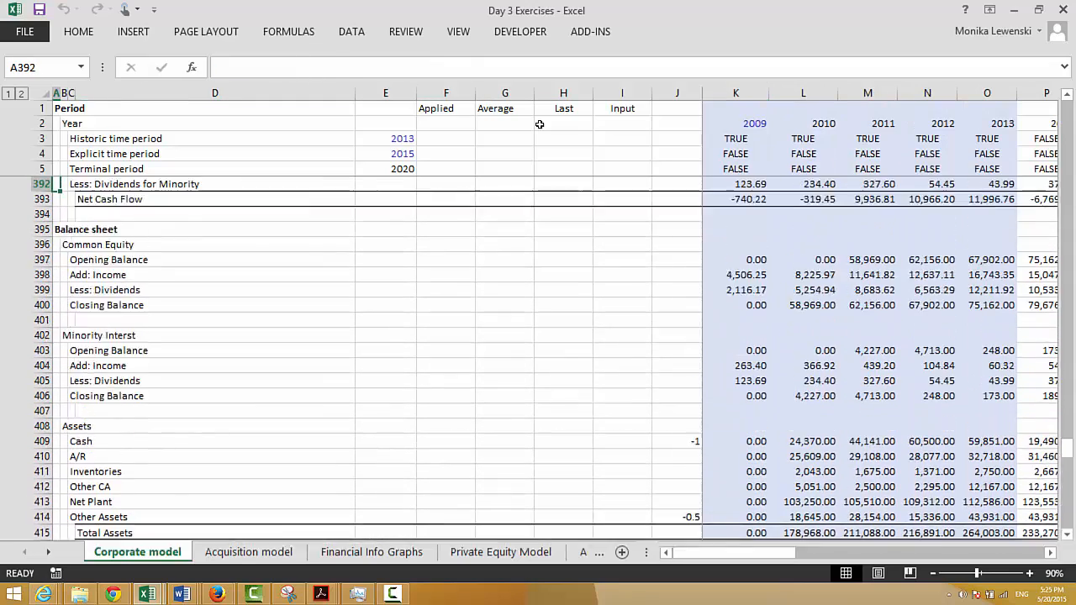
{"action": "key", "text": "Up"}
{"action": "key", "text": "Up"}
{"action": "key", "text": "Up"}
{"action": "key", "text": "Up"}
{"action": "key", "text": "Up"}
{"action": "key", "text": "Up"}
{"action": "key", "text": "Up"}
{"action": "key", "text": "Up"}
{"action": "key", "text": "Up"}
{"action": "key", "text": "Up"}
{"action": "key", "text": "Up"}
{"action": "key", "text": "Up"}
{"action": "key", "text": "Up"}
{"action": "key", "text": "Up"}
{"action": "key", "text": "Up"}
{"action": "key", "text": "Up"}
{"action": "key", "text": "Up"}
{"action": "key", "text": "Up"}
{"action": "key", "text": "Up"}
{"action": "key", "text": "Up"}
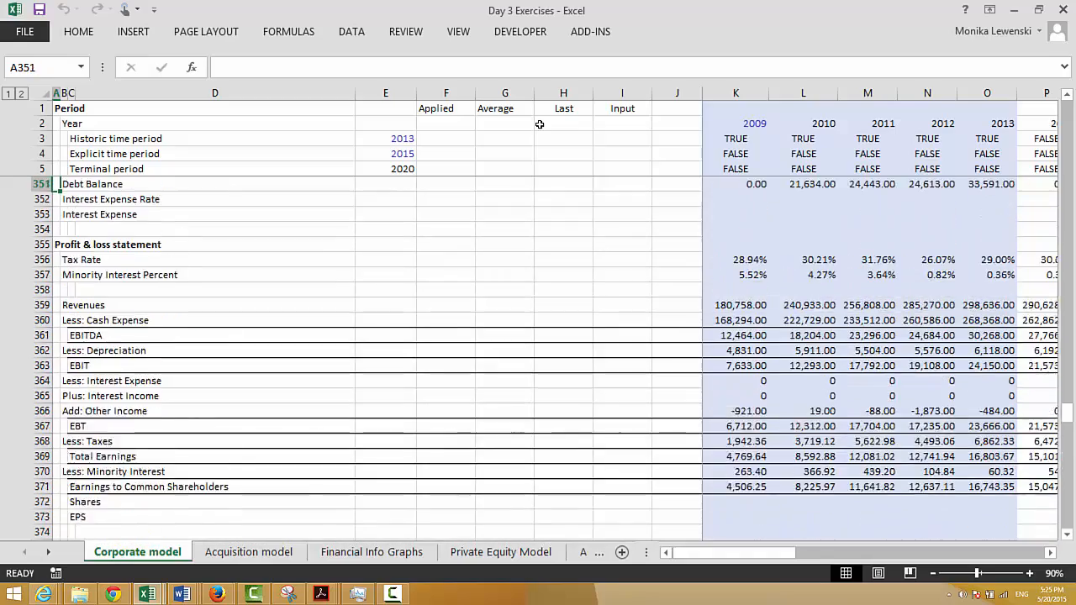
{"action": "key", "text": "Up"}
{"action": "key", "text": "Up"}
{"action": "key", "text": "Up"}
{"action": "key", "text": "Up"}
{"action": "key", "text": "Up"}
{"action": "key", "text": "Up"}
{"action": "key", "text": "Up"}
{"action": "key", "text": "Up"}
{"action": "key", "text": "Up"}
{"action": "key", "text": "Up"}
{"action": "key", "text": "Up"}
{"action": "key", "text": "Up"}
{"action": "key", "text": "Up"}
{"action": "key", "text": "Up"}
{"action": "key", "text": "Up"}
{"action": "key", "text": "Up"}
{"action": "key", "text": "Up"}
{"action": "key", "text": "Up"}
{"action": "key", "text": "Up"}
{"action": "key", "text": "Up"}
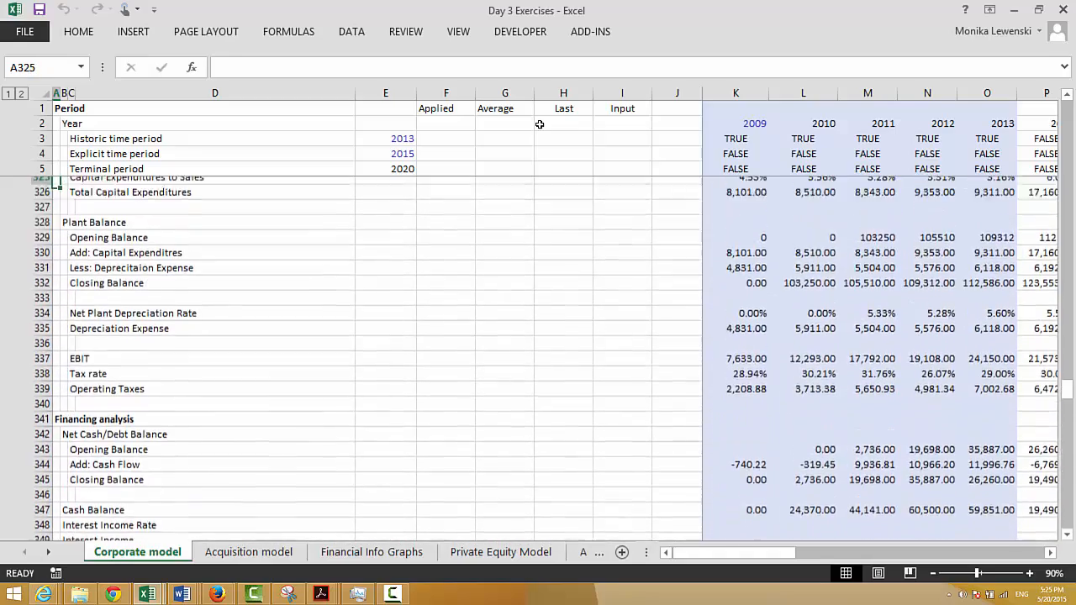
{"action": "key", "text": "Up"}
{"action": "key", "text": "Up"}
{"action": "key", "text": "Up"}
{"action": "key", "text": "Up"}
{"action": "key", "text": "Up"}
{"action": "key", "text": "Up"}
{"action": "key", "text": "Up"}
{"action": "key", "text": "Up"}
{"action": "key", "text": "Up"}
{"action": "key", "text": "Up"}
{"action": "key", "text": "Up"}
{"action": "key", "text": "Up"}
{"action": "key", "text": "Up"}
{"action": "key", "text": "Up"}
{"action": "key", "text": "Up"}
{"action": "key", "text": "Up"}
{"action": "key", "text": "Up"}
{"action": "key", "text": "Up"}
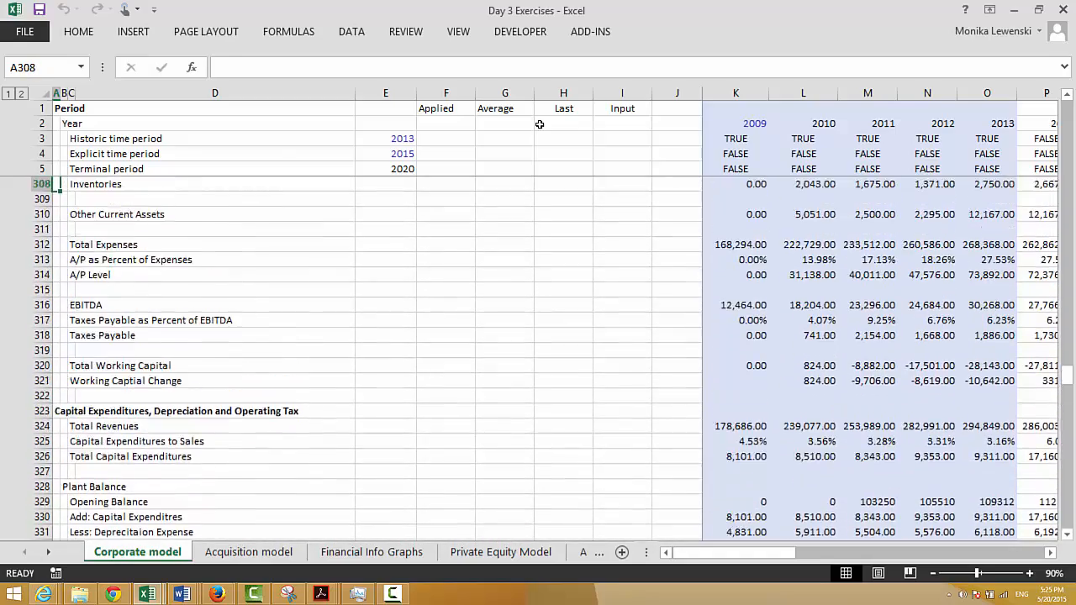
{"action": "key", "text": "Up"}
{"action": "key", "text": "Up"}
{"action": "key", "text": "Up"}
{"action": "key", "text": "Up"}
{"action": "key", "text": "Up"}
{"action": "key", "text": "Up"}
{"action": "key", "text": "Up"}
{"action": "key", "text": "Up"}
{"action": "key", "text": "Up"}
{"action": "key", "text": "Up"}
{"action": "key", "text": "Up"}
{"action": "key", "text": "Up"}
{"action": "key", "text": "Up"}
{"action": "key", "text": "Up"}
{"action": "key", "text": "Up"}
{"action": "key", "text": "Up"}
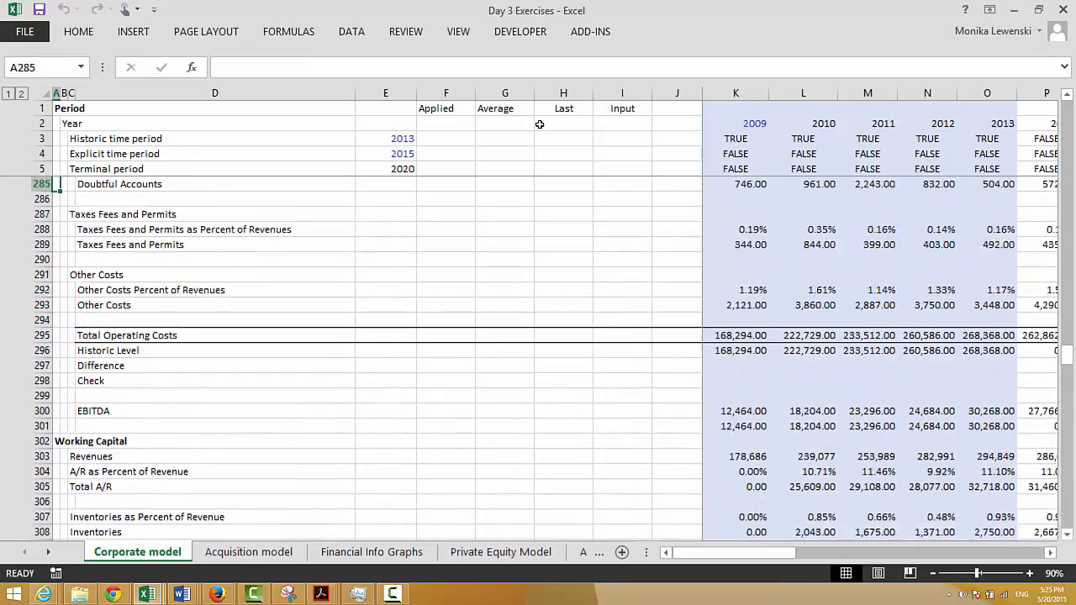
{"action": "key", "text": "Up"}
{"action": "key", "text": "Up"}
{"action": "key", "text": "Up"}
{"action": "key", "text": "Up"}
{"action": "key", "text": "Up"}
{"action": "key", "text": "Up"}
{"action": "key", "text": "Up"}
{"action": "key", "text": "Up"}
{"action": "key", "text": "Up"}
{"action": "key", "text": "Up"}
{"action": "key", "text": "Up"}
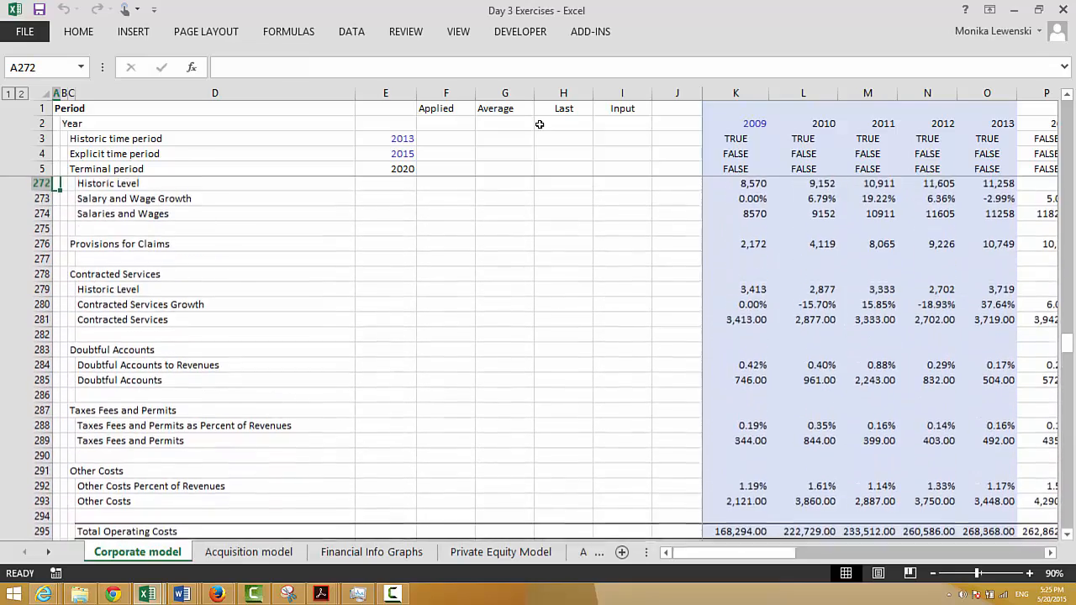
{"action": "key", "text": "Up"}
{"action": "key", "text": "Up"}
{"action": "key", "text": "Up"}
{"action": "key", "text": "Up"}
{"action": "key", "text": "Up"}
{"action": "key", "text": "Up"}
{"action": "key", "text": "Up"}
{"action": "key", "text": "Up"}
{"action": "key", "text": "Up"}
{"action": "key", "text": "Up"}
{"action": "key", "text": "Up"}
{"action": "key", "text": "Up"}
{"action": "key", "text": "Up"}
{"action": "key", "text": "Up"}
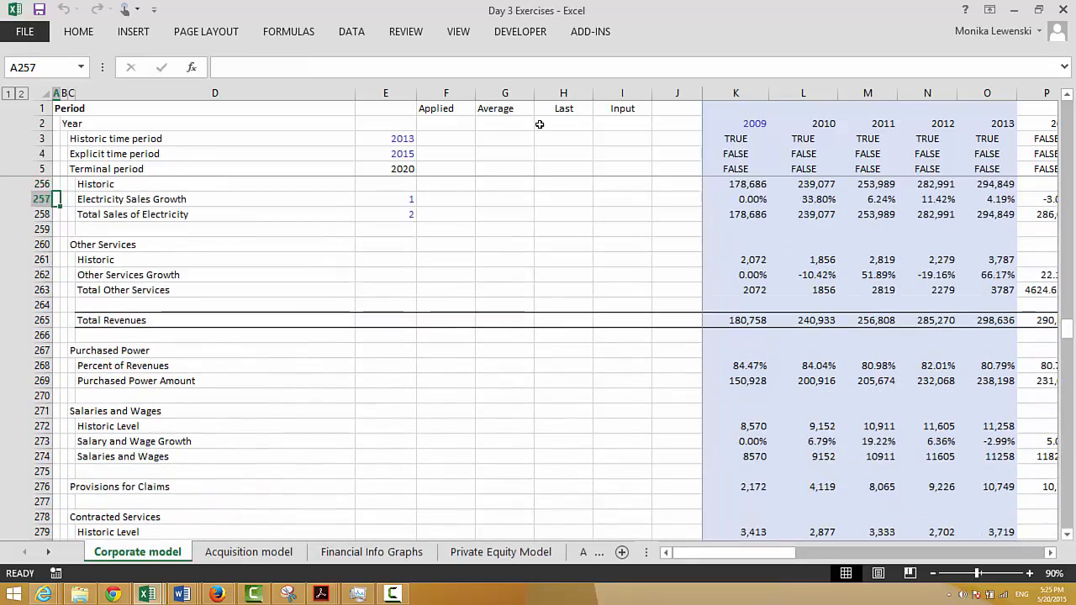
Step: Examine the Financing analysis section around the cash balance and the Interest Income row
{"action": "key", "text": "Page_Down"}
{"action": "key", "text": "Page_Down"}
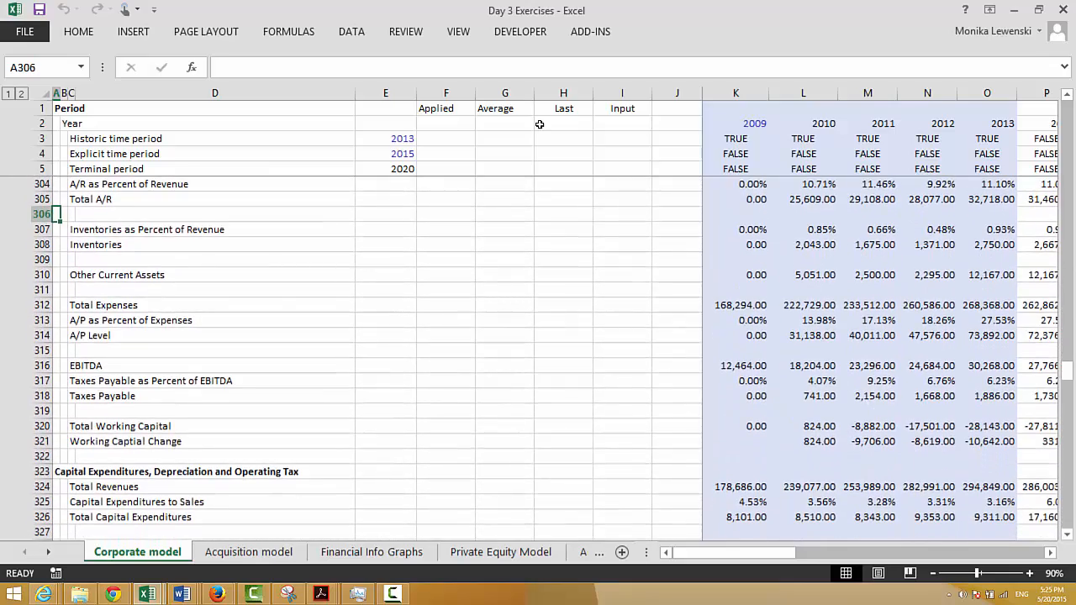
{"action": "key", "text": "Page_Down"}
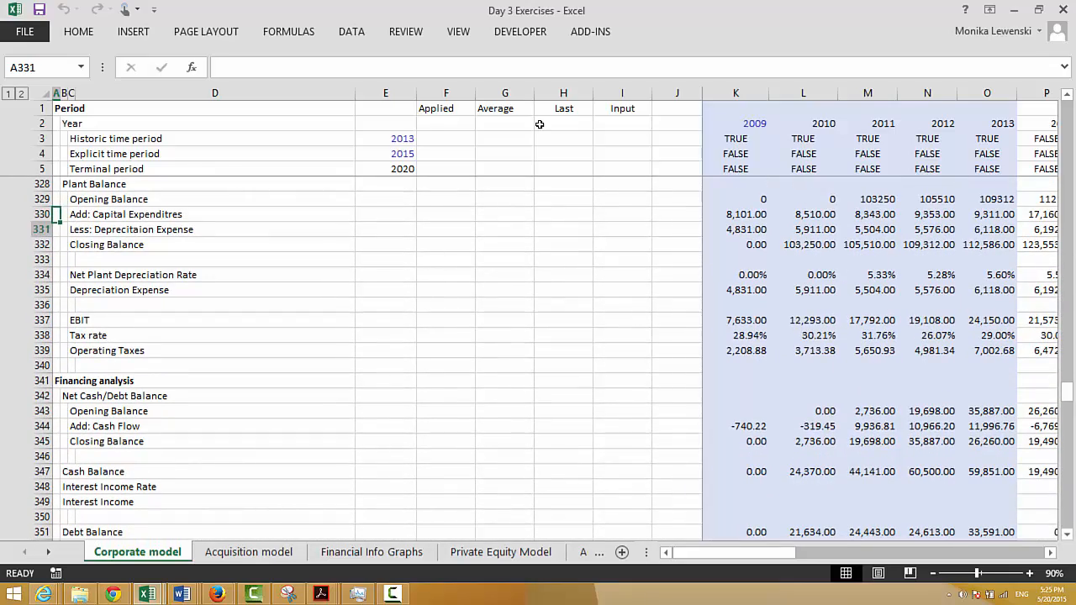
{"action": "key", "text": "Down"}
{"action": "key", "text": "Down"}
{"action": "key", "text": "Down"}
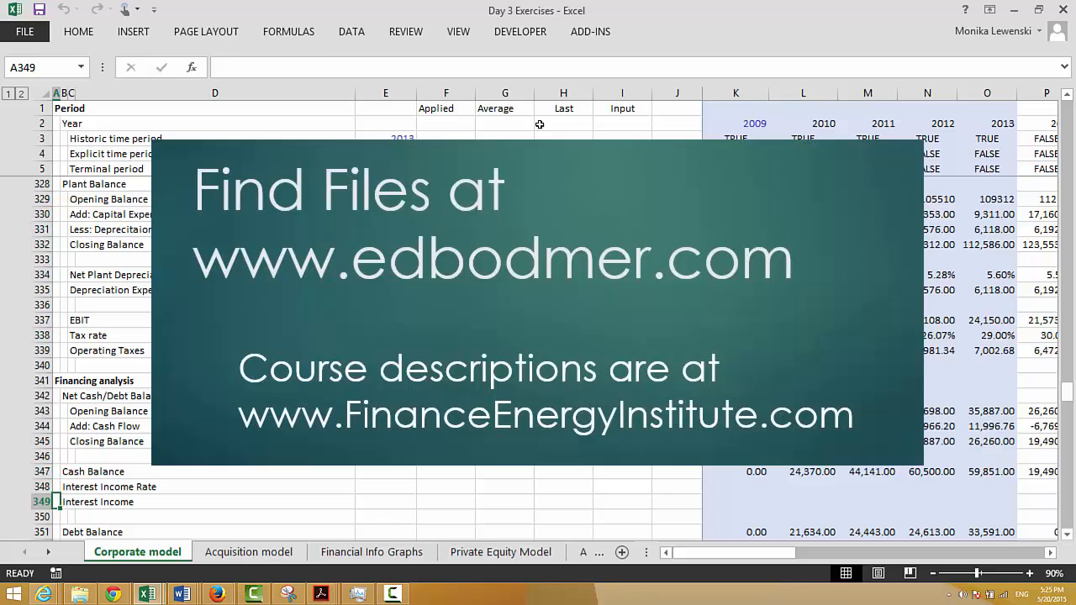
Step: Start an IF formula for 2009 Interest Income in K349 that tests the historic flag in K3 and negates its true value
{"action": "key", "text": "Right"}
{"action": "key", "text": "Right"}
{"action": "key", "text": "Right"}
{"action": "key", "text": "Right"}
{"action": "key", "text": "Right"}
{"action": "key", "text": "Right"}
{"action": "key", "text": "Right"}
{"action": "key", "text": "Right"}
{"action": "key", "text": "Right"}
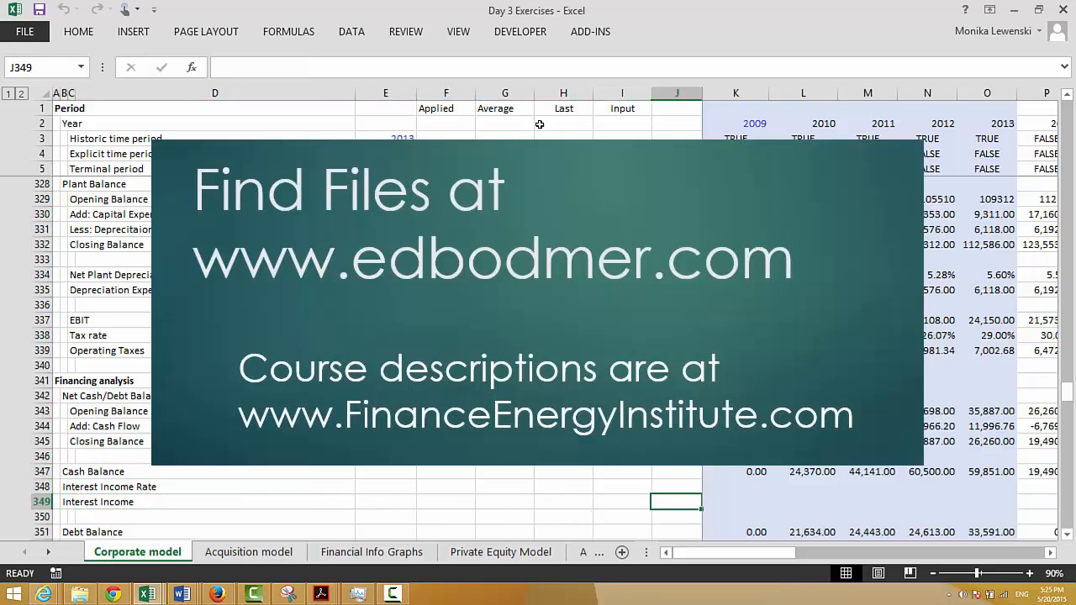
{"action": "key", "text": "Right"}
{"action": "type", "text": "=if("}
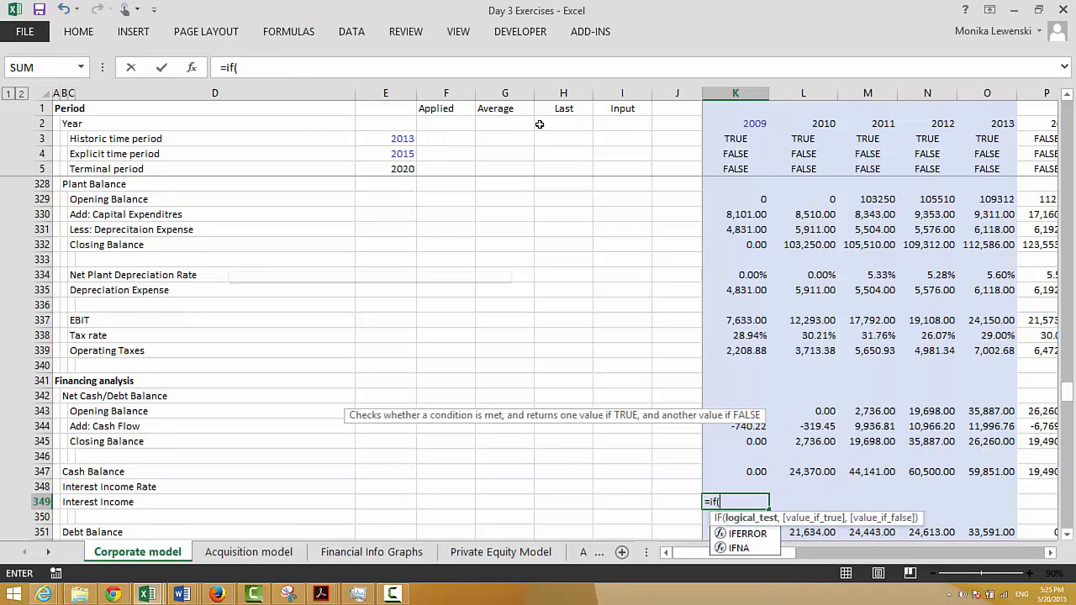
{"action": "left_click", "coordinate": [747, 137]}
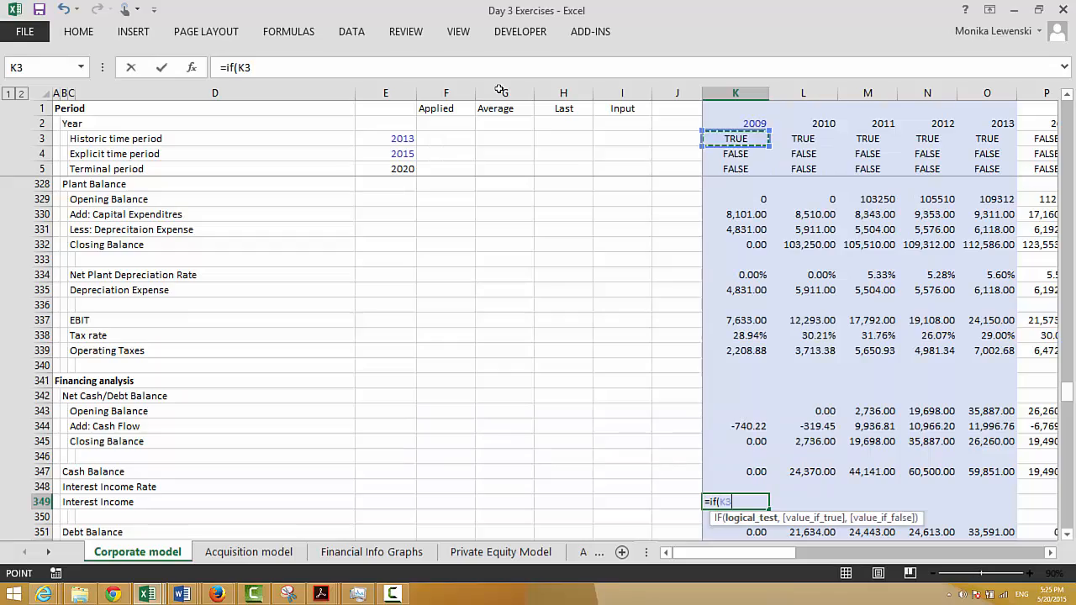
{"action": "type", "text": ","}
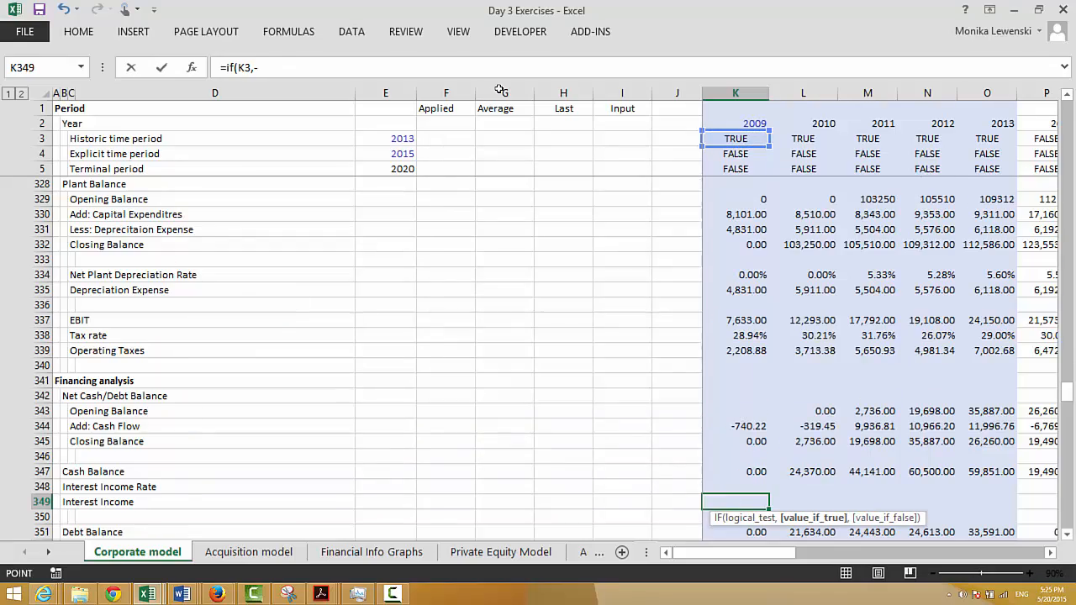
{"action": "type", "text": "-"}
Step: Look through the balance sheet and income statement rows for the historic figure to reference in the 2009 Interest Income formula
{"action": "key", "text": "Up"}
{"action": "key", "text": "Up"}
{"action": "key", "text": "Up"}
{"action": "key", "text": "Up"}
{"action": "key", "text": "Up"}
{"action": "key", "text": "Up"}
{"action": "key", "text": "Up"}
{"action": "key", "text": "Up"}
{"action": "key", "text": "Up"}
{"action": "key", "text": "Up"}
{"action": "key", "text": "Up"}
{"action": "key", "text": "Up"}
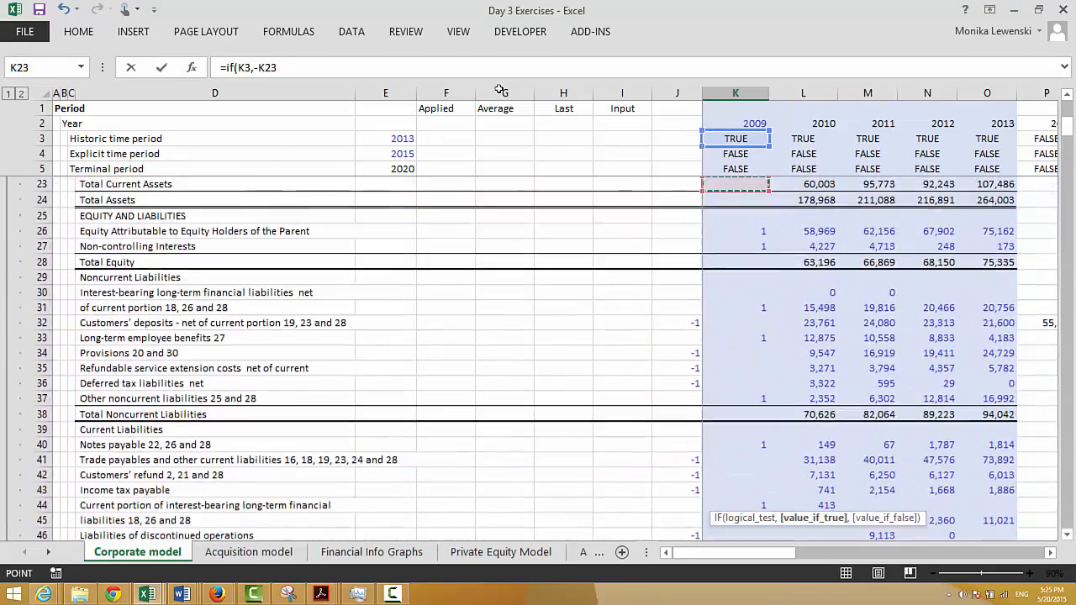
{"action": "key", "text": "Up"}
{"action": "key", "text": "Up"}
{"action": "key", "text": "Up"}
{"action": "key", "text": "Up"}
{"action": "key", "text": "Up"}
{"action": "key", "text": "Up"}
{"action": "key", "text": "Up"}
{"action": "key", "text": "Up"}
{"action": "key", "text": "Up"}
{"action": "key", "text": "Up"}
{"action": "key", "text": "Up"}
{"action": "key", "text": "Up"}
{"action": "key", "text": "Up"}
{"action": "key", "text": "Up"}
{"action": "key", "text": "Up"}
{"action": "key", "text": "Up"}
{"action": "key", "text": "Up"}
{"action": "key", "text": "Down"}
{"action": "key", "text": "Down"}
{"action": "key", "text": "Down"}
{"action": "key", "text": "Down"}
{"action": "key", "text": "Down"}
{"action": "key", "text": "Down"}
{"action": "key", "text": "Down"}
{"action": "key", "text": "Down"}
{"action": "key", "text": "Down"}
{"action": "key", "text": "Down"}
{"action": "key", "text": "Down"}
{"action": "key", "text": "Down"}
{"action": "key", "text": "Down"}
{"action": "key", "text": "Down"}
{"action": "key", "text": "Down"}
{"action": "key", "text": "Down"}
{"action": "key", "text": "Down"}
{"action": "key", "text": "Down"}
{"action": "key", "text": "Down"}
{"action": "key", "text": "Down"}
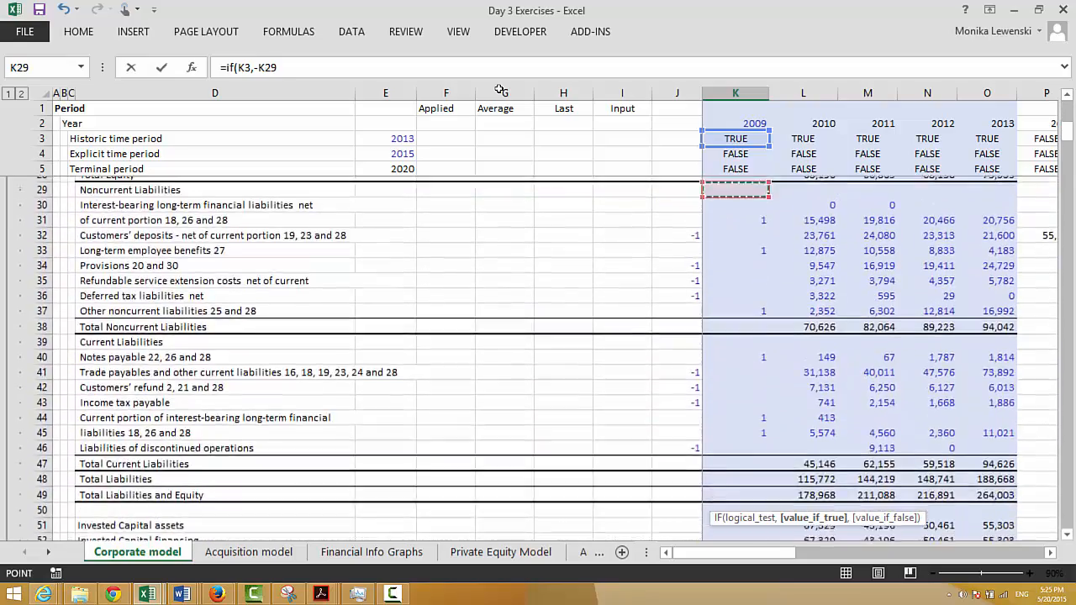
{"action": "key", "text": "Page_Down"}
{"action": "key", "text": "Page_Down"}
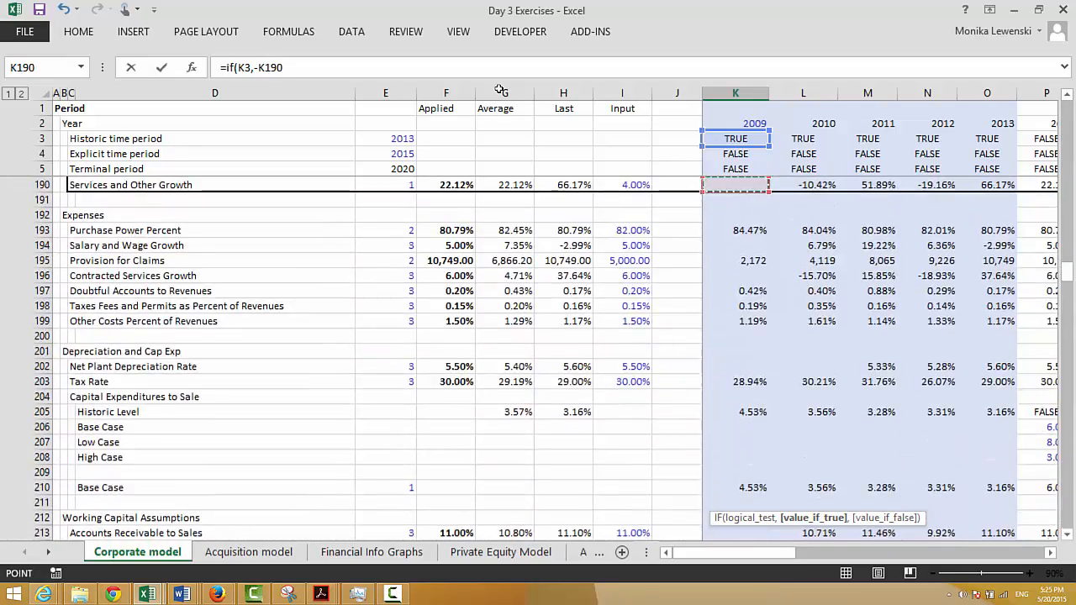
{"action": "key", "text": "Page_Up"}
{"action": "key", "text": "Up"}
{"action": "key", "text": "Up"}
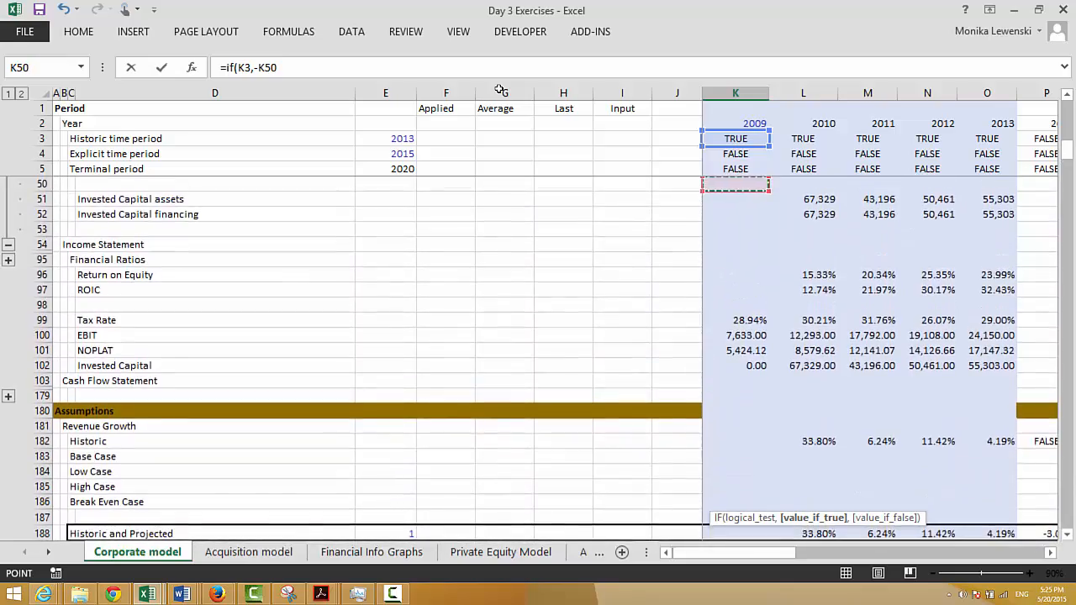
{"action": "key", "text": "Up"}
{"action": "key", "text": "Up"}
{"action": "key", "text": "Up"}
{"action": "key", "text": "Up"}
{"action": "key", "text": "Up"}
{"action": "key", "text": "Up"}
{"action": "key", "text": "Up"}
{"action": "key", "text": "Up"}
{"action": "key", "text": "Up"}
{"action": "key", "text": "Up"}
{"action": "key", "text": "Up"}
{"action": "key", "text": "Up"}
{"action": "key", "text": "Up"}
{"action": "key", "text": "Up"}
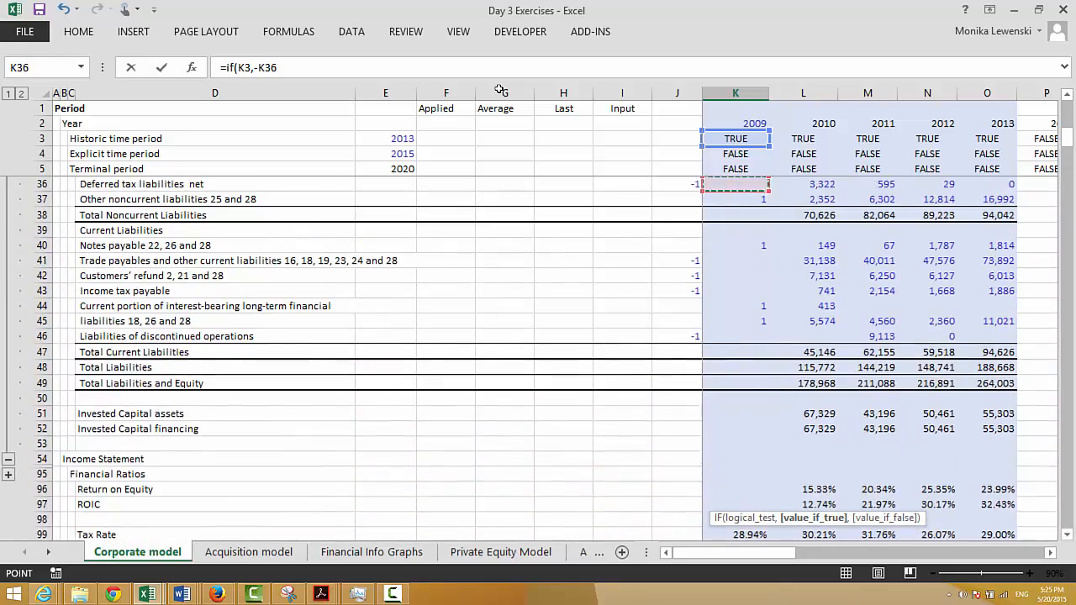
Step: Examine the assumptions from revenue growth and expenses to financing for a figure to reference in the Interest Income formula
{"action": "key", "text": "Page_Down"}
{"action": "key", "text": "Page_Down"}
{"action": "key", "text": "Page_Down"}
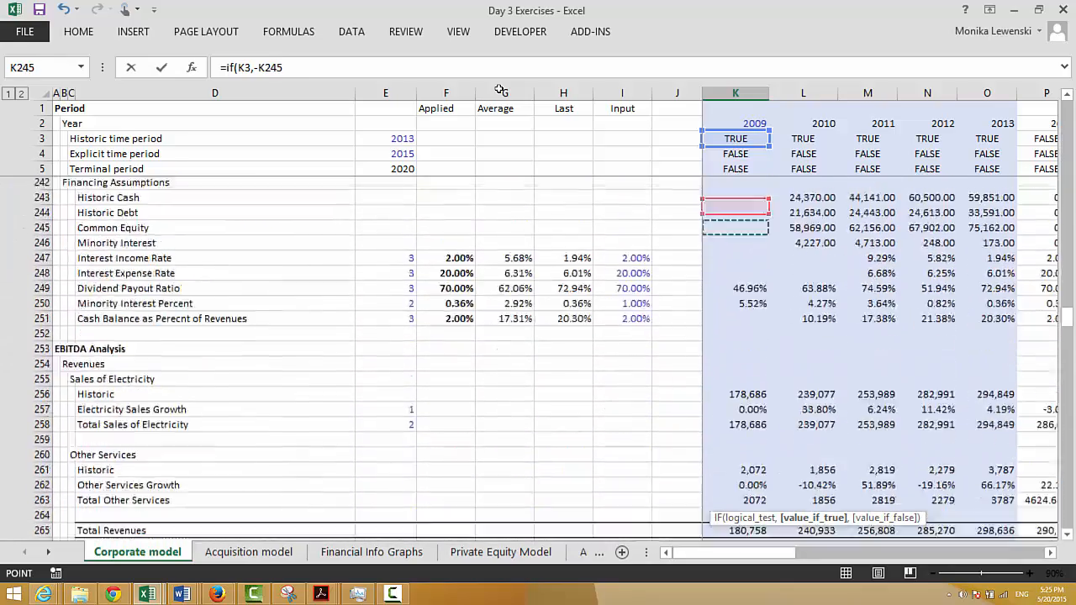
{"action": "key", "text": "Page_Down"}
{"action": "key", "text": "Page_Up"}
{"action": "key", "text": "Page_Up"}
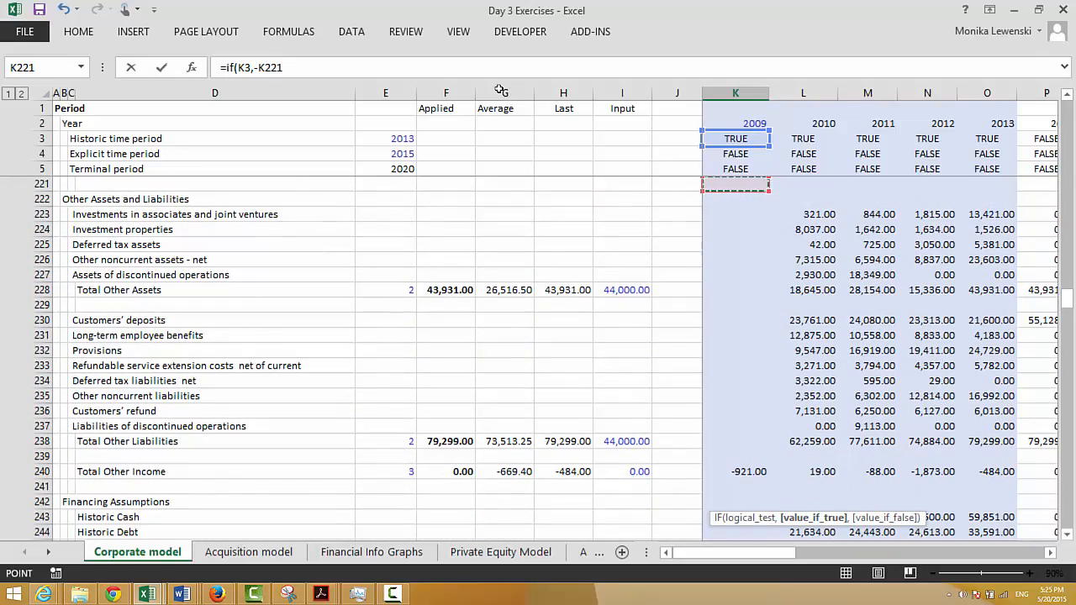
{"action": "key", "text": "Page_Up"}
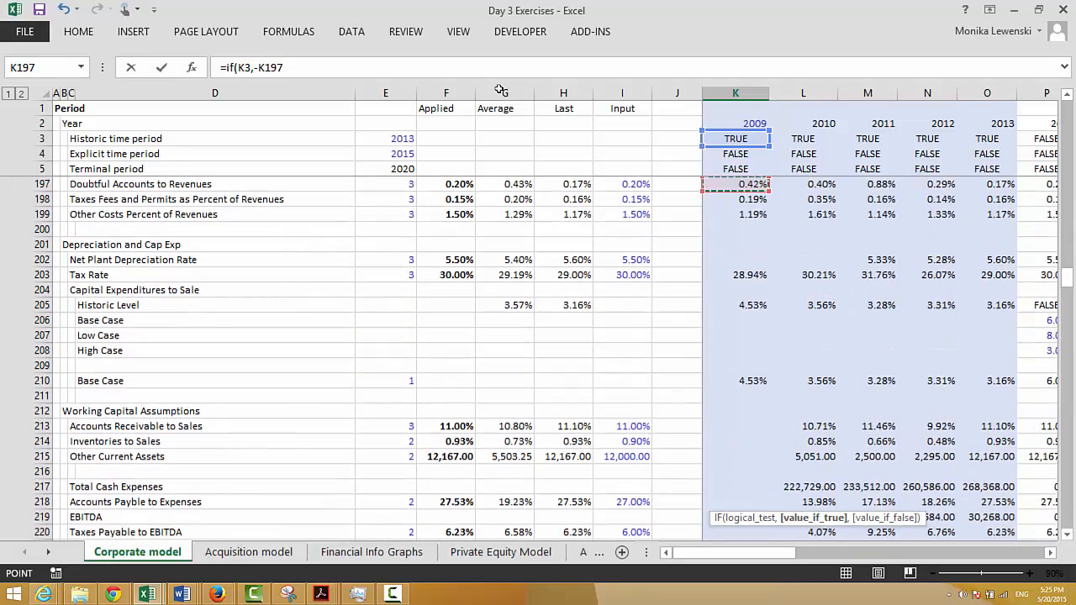
{"action": "key", "text": "Page_Up"}
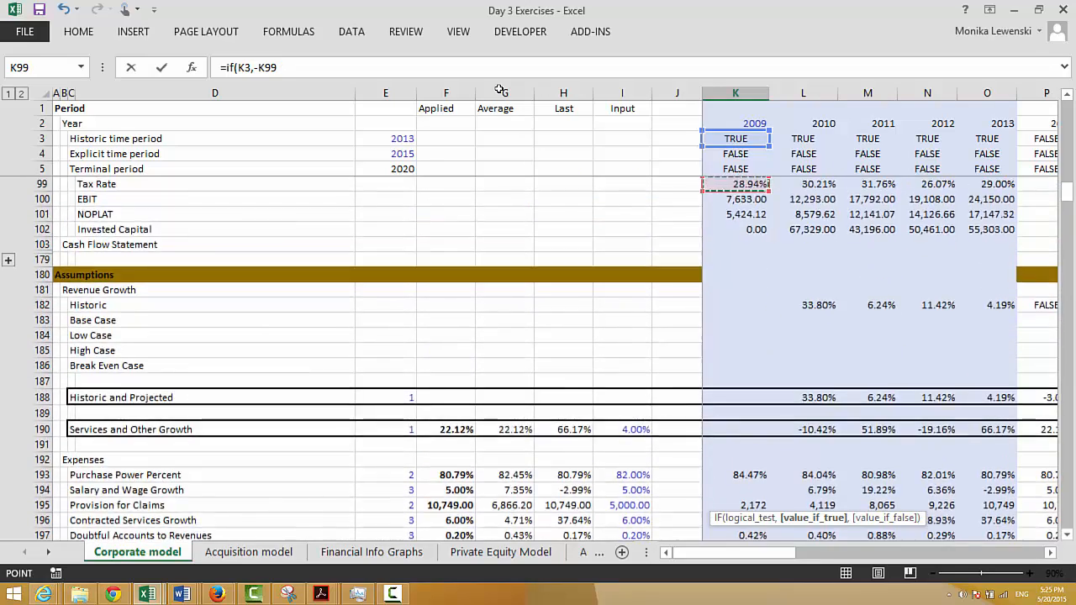
{"action": "key", "text": "Page_Down"}
{"action": "key", "text": "Page_Down"}
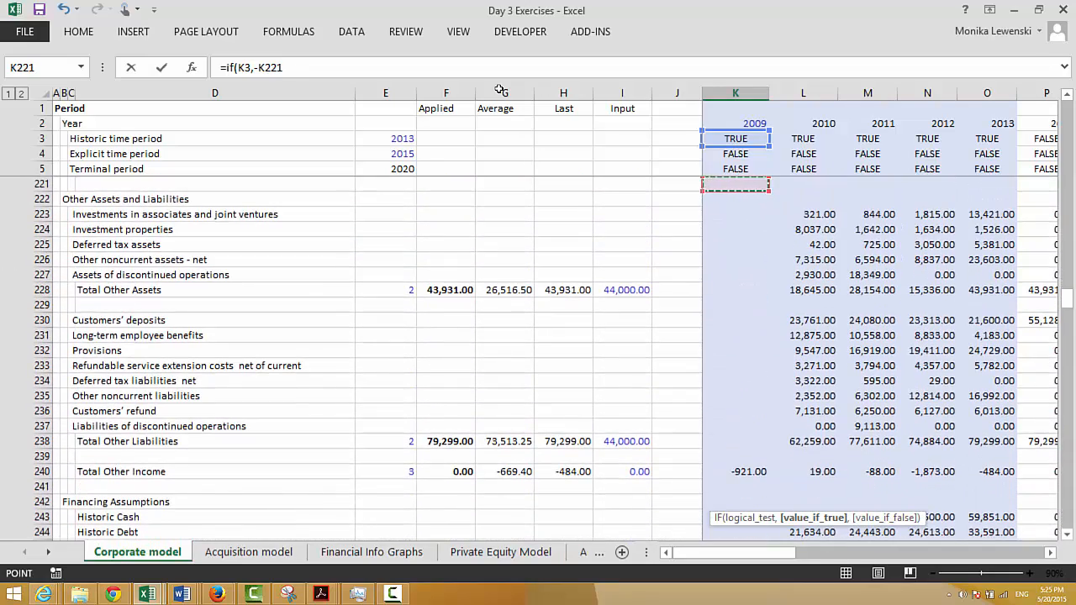
Step: Try to complete the K349 formula with the 2009 Interest Income Rate in K247 as its negated true value
{"action": "key", "text": "Down"}
{"action": "key", "text": "Down"}
{"action": "key", "text": "Down"}
{"action": "key", "text": "Down"}
{"action": "key", "text": "Down"}
{"action": "key", "text": "Down"}
{"action": "key", "text": "Down"}
{"action": "key", "text": "Down"}
{"action": "key", "text": "Down"}
{"action": "key", "text": "Down"}
{"action": "key", "text": "Down"}
{"action": "key", "text": "Down"}
{"action": "key", "text": "Down"}
{"action": "key", "text": "Down"}
{"action": "key", "text": "Down"}
{"action": "key", "text": "Down"}
{"action": "key", "text": "Down"}
{"action": "key", "text": "Down"}
{"action": "key", "text": "Down"}
{"action": "key", "text": "Down"}
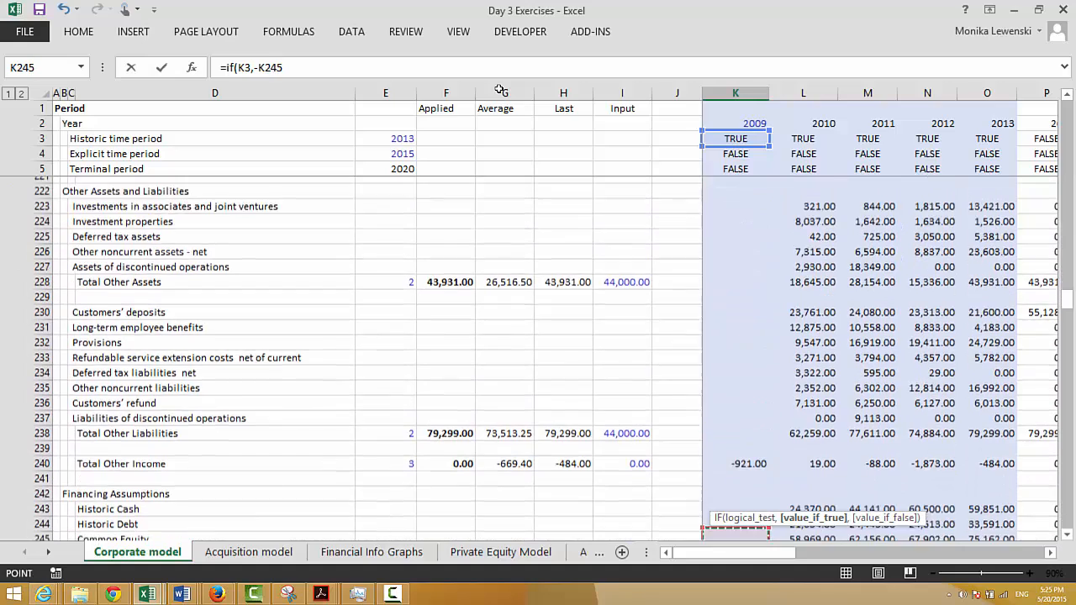
{"action": "key", "text": "Down"}
{"action": "key", "text": "Down"}
{"action": "key", "text": "Down"}
{"action": "key", "text": "Up"}
{"action": "key", "text": "Up"}
{"action": "key", "text": "Up"}
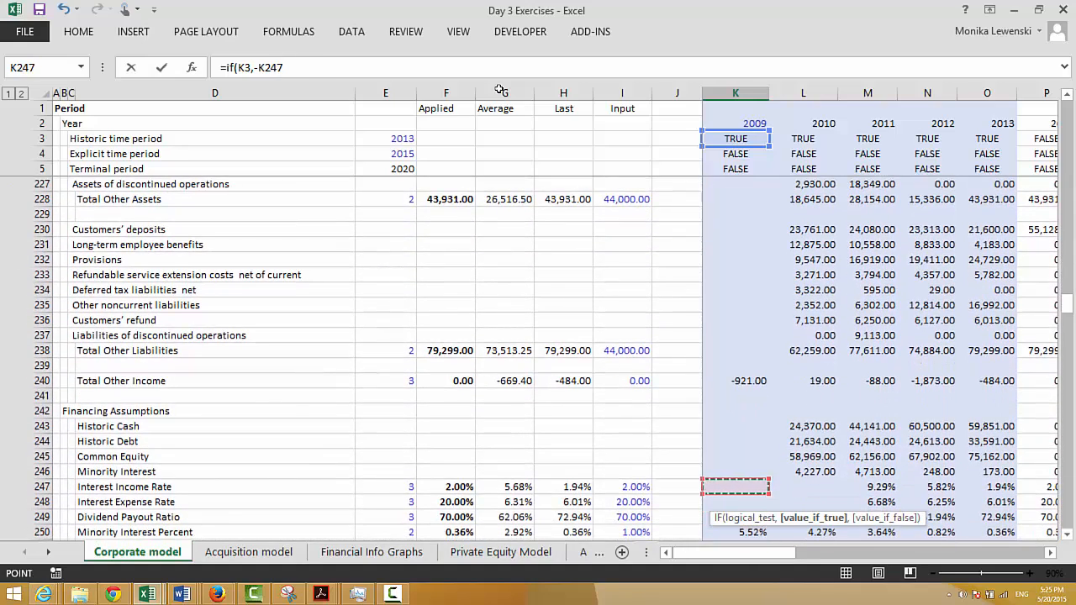
{"action": "type", "text": ")"}
{"action": "key", "text": "Return"}
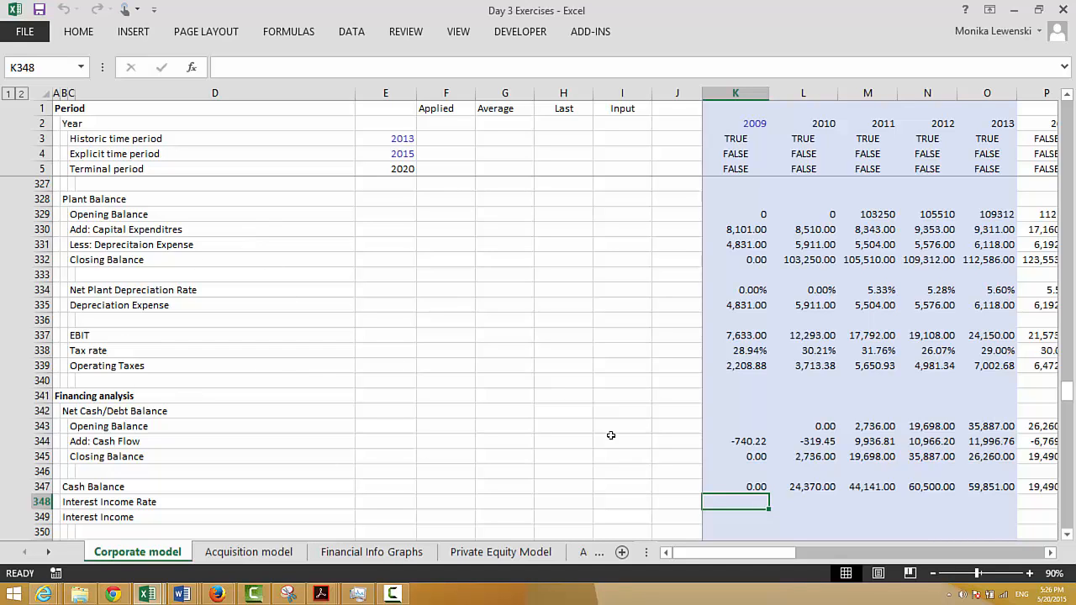
{"action": "mouse_move", "coordinate": [395, 597]}
{"action": "left_click", "coordinate": [390, 594]}
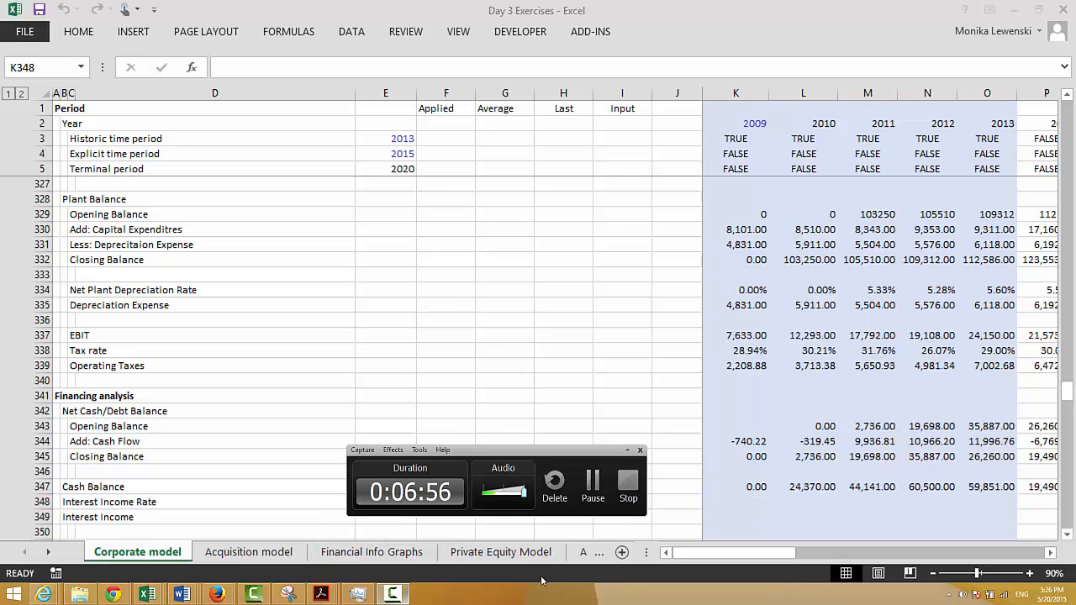